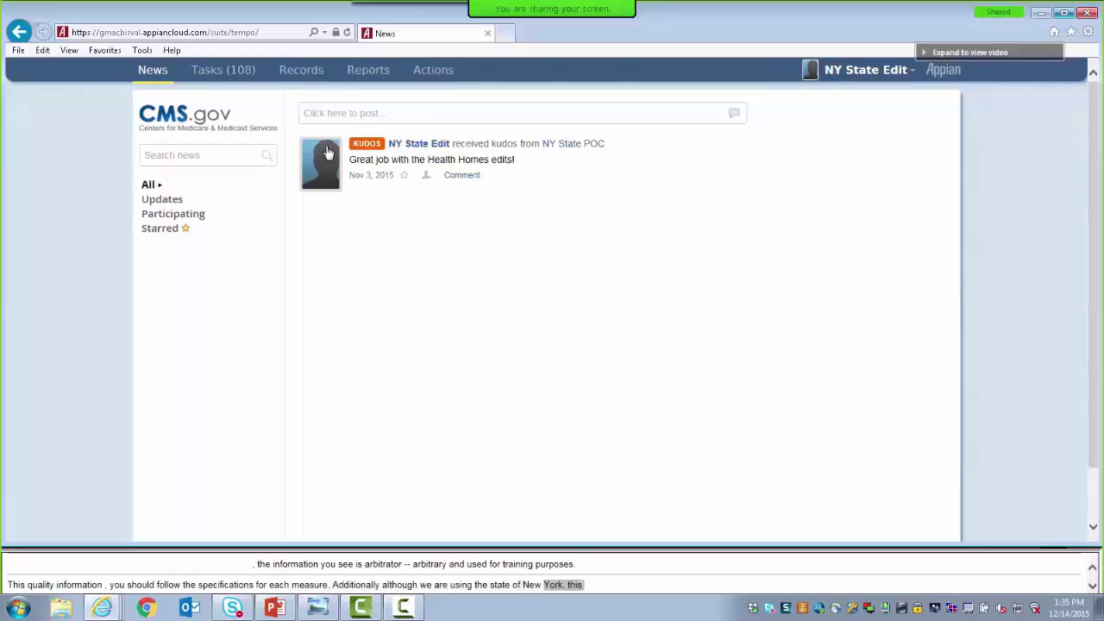
# Start a news post, view the Message and Task forms, and end on the Kudos form
pyautogui.moveTo(313, 138)
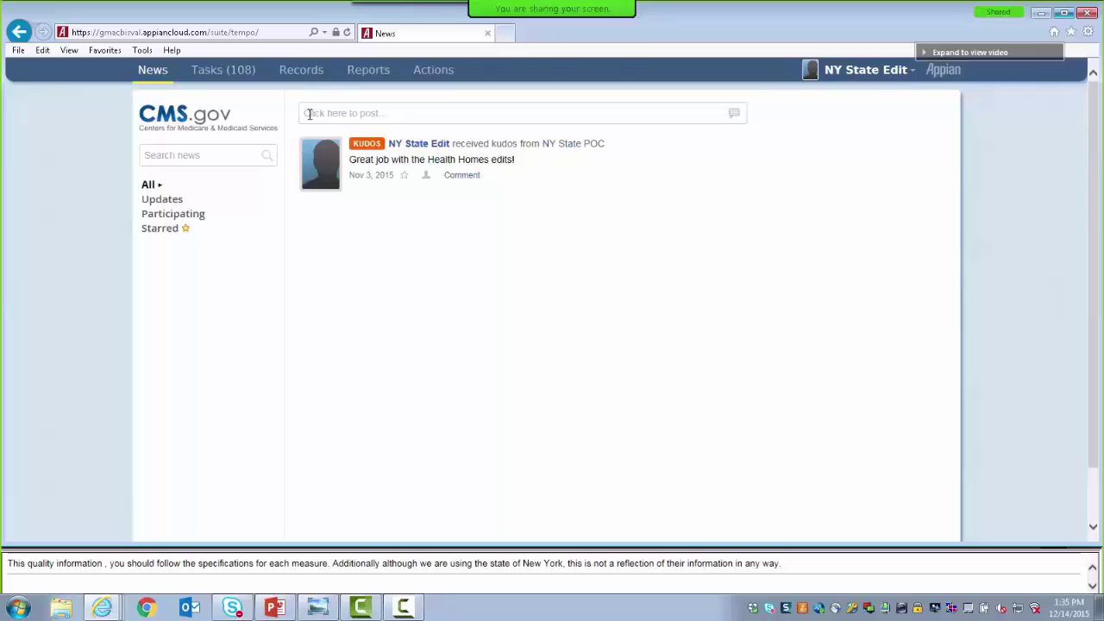
pyautogui.click(309, 113)
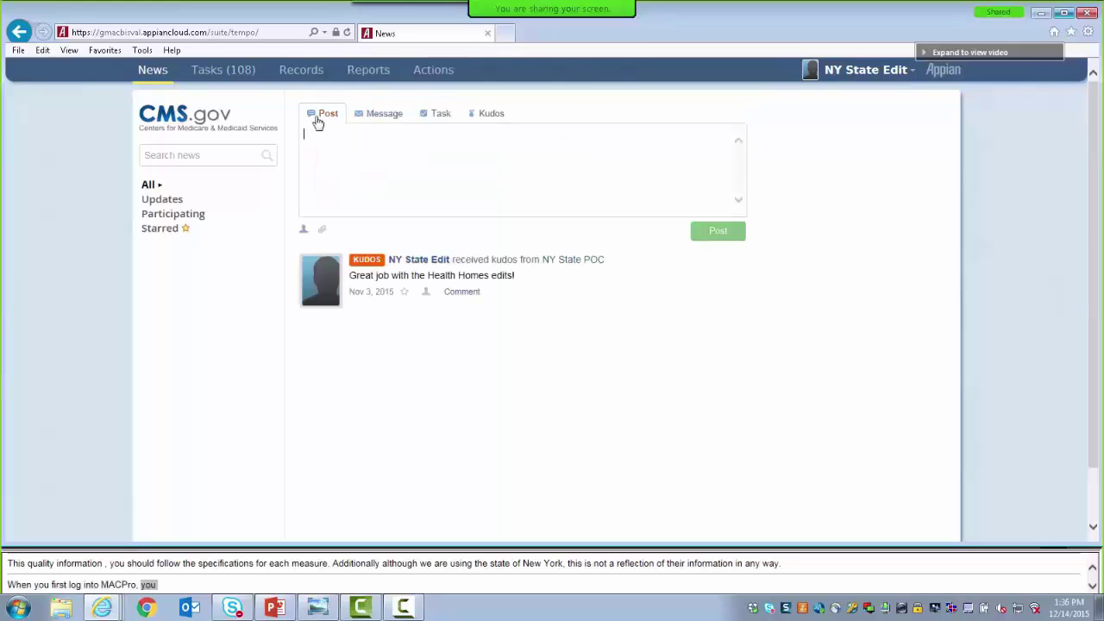
pyautogui.click(394, 118)
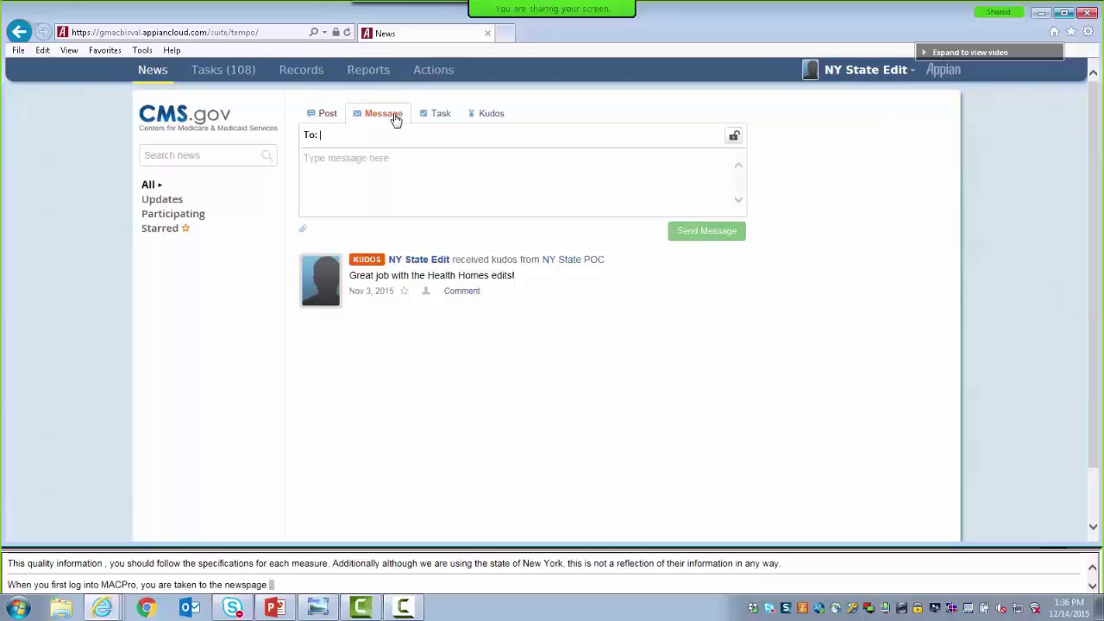
pyautogui.click(447, 117)
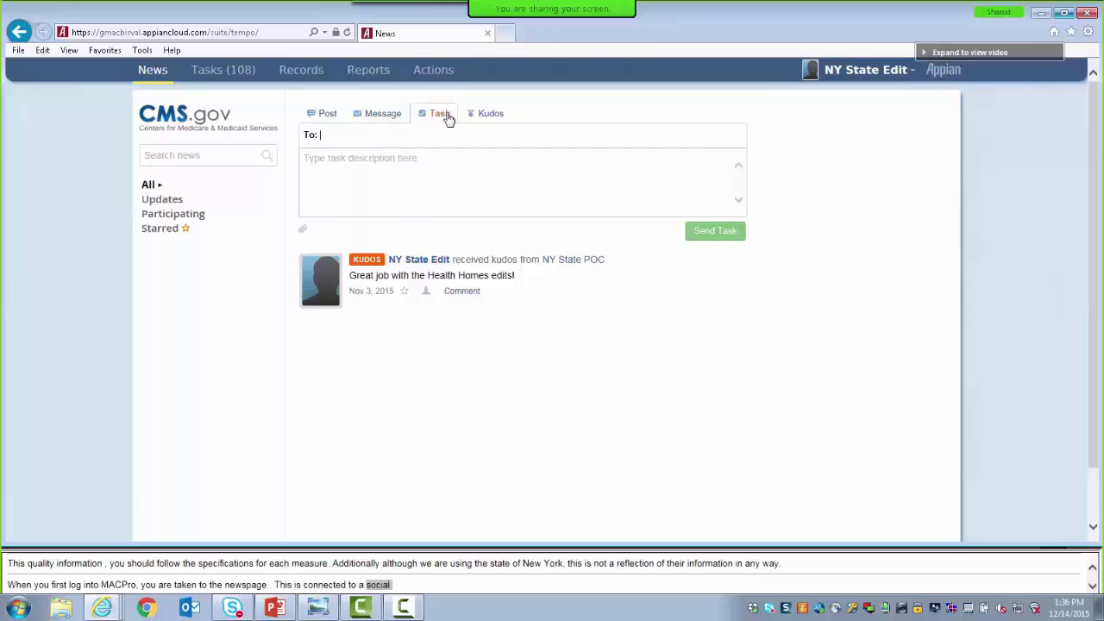
pyautogui.click(502, 119)
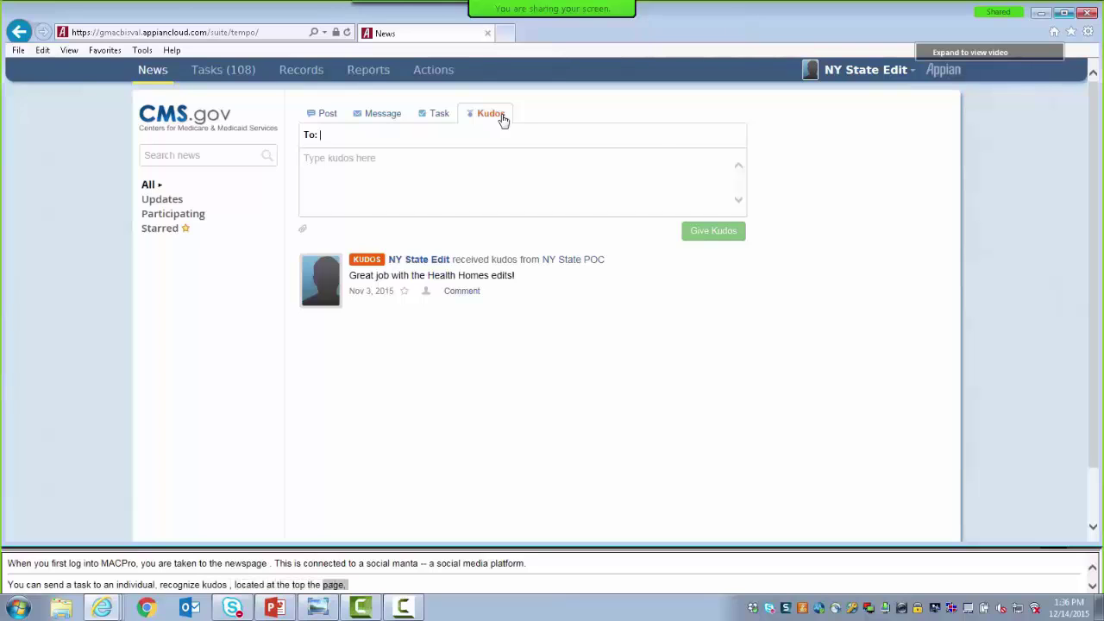
# Go to the Actions page in the top navigation bar
pyautogui.click(433, 73)
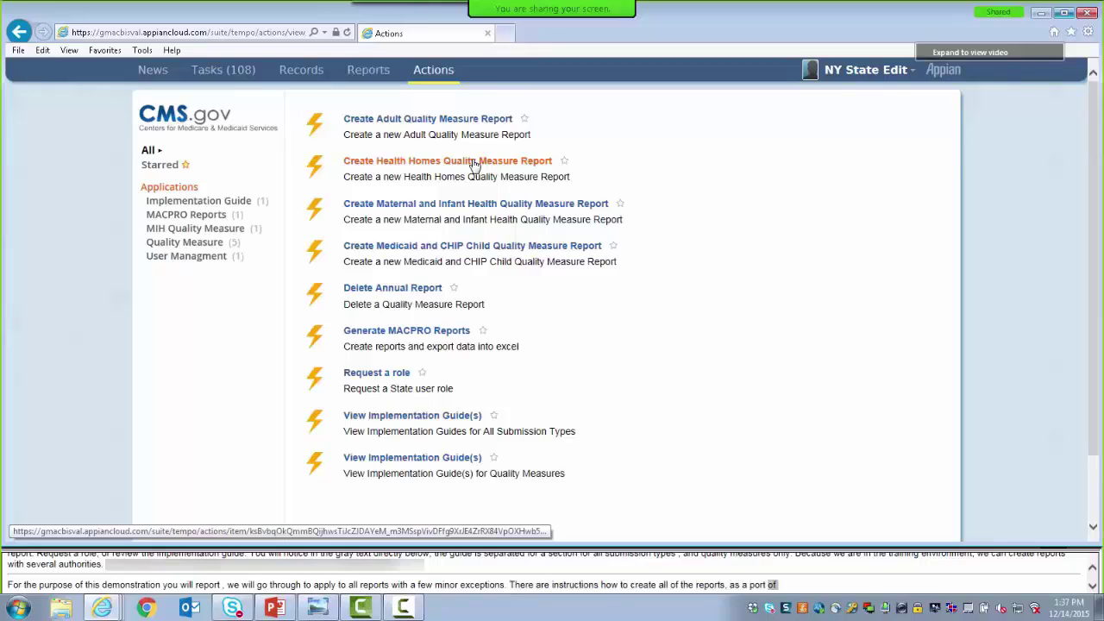
# Create a Health Homes Quality Measure Report for Federal Fiscal Year 2013 and review its core measures
pyautogui.click(473, 164)
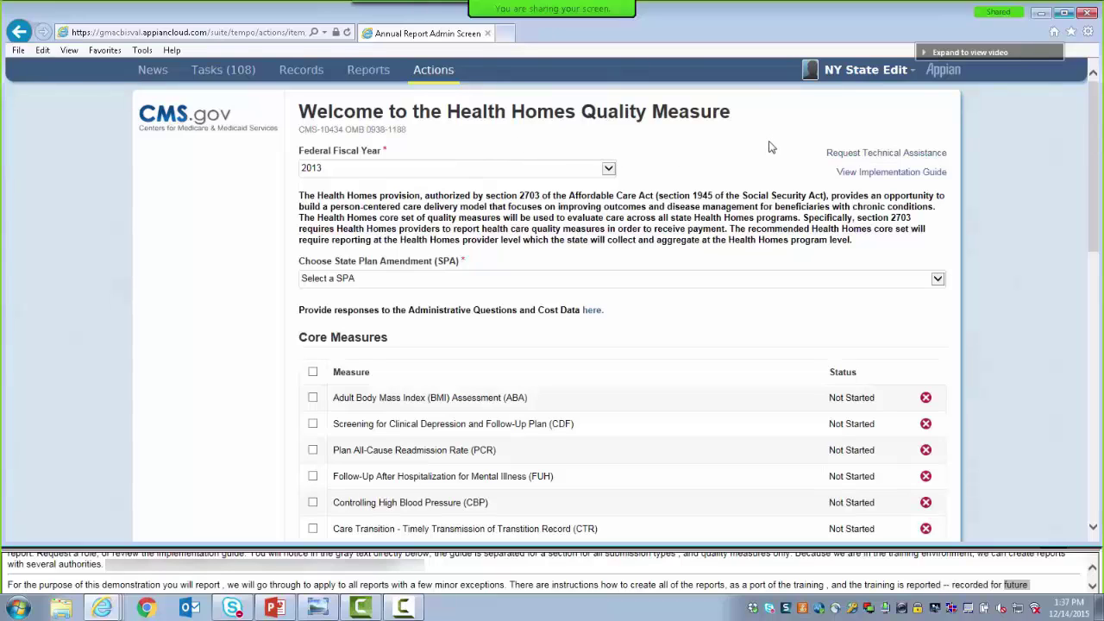
pyautogui.click(608, 170)
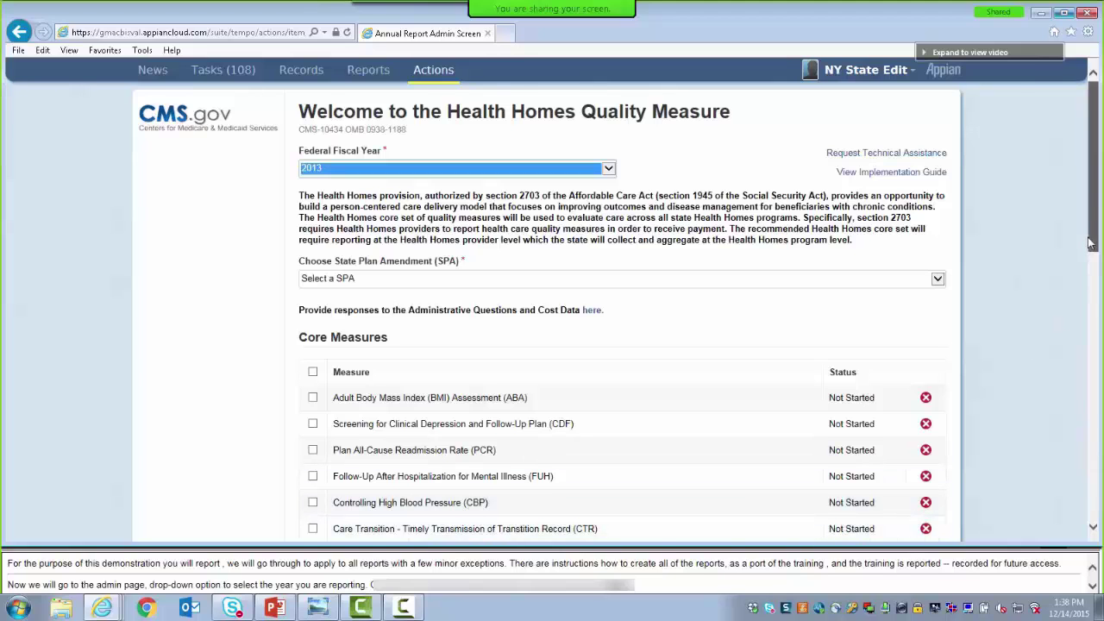
pyautogui.moveTo(1093, 250); pyautogui.dragTo(1100, 436)
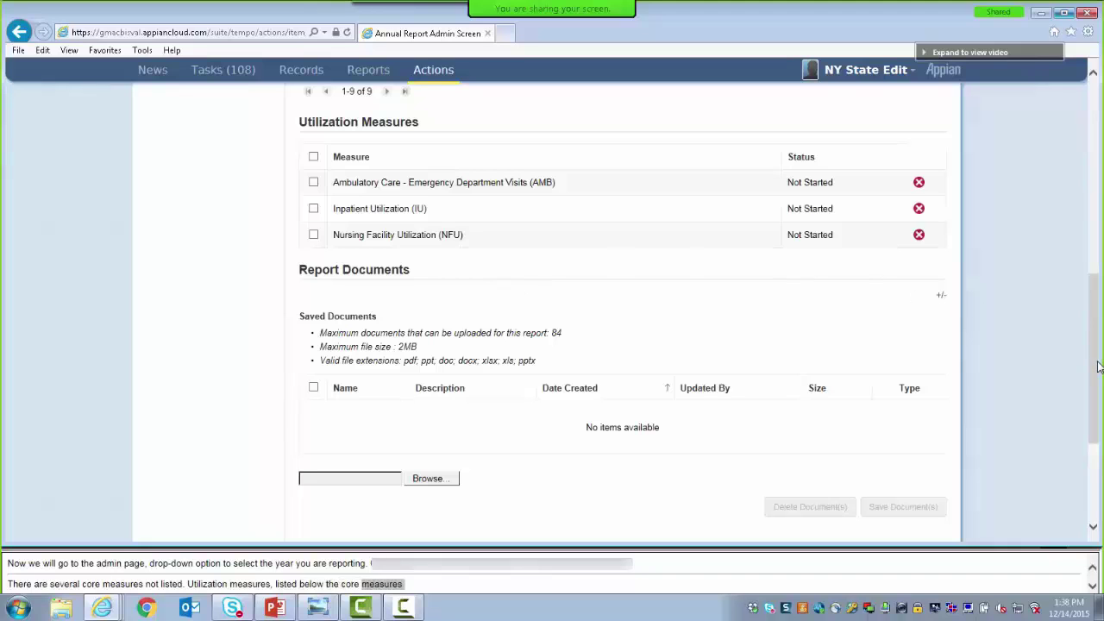
pyautogui.moveTo(1098, 366); pyautogui.dragTo(1080, 170)
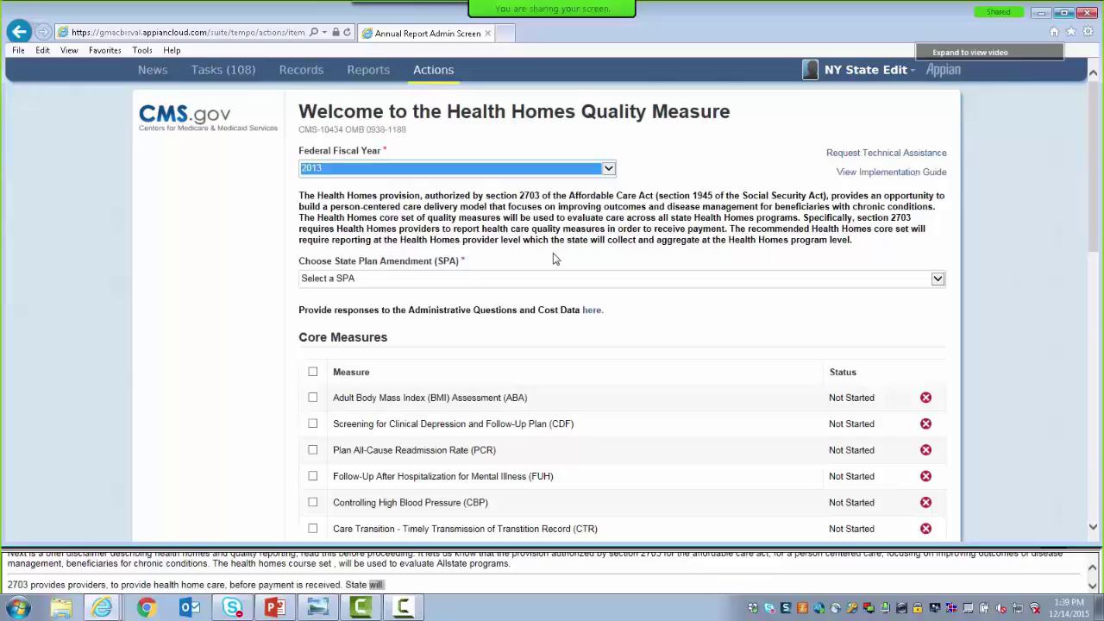
# Choose the CONVERTED New York Health Home Services amendment (NY-12-0010) and open Technical Assistance
pyautogui.click(939, 281)
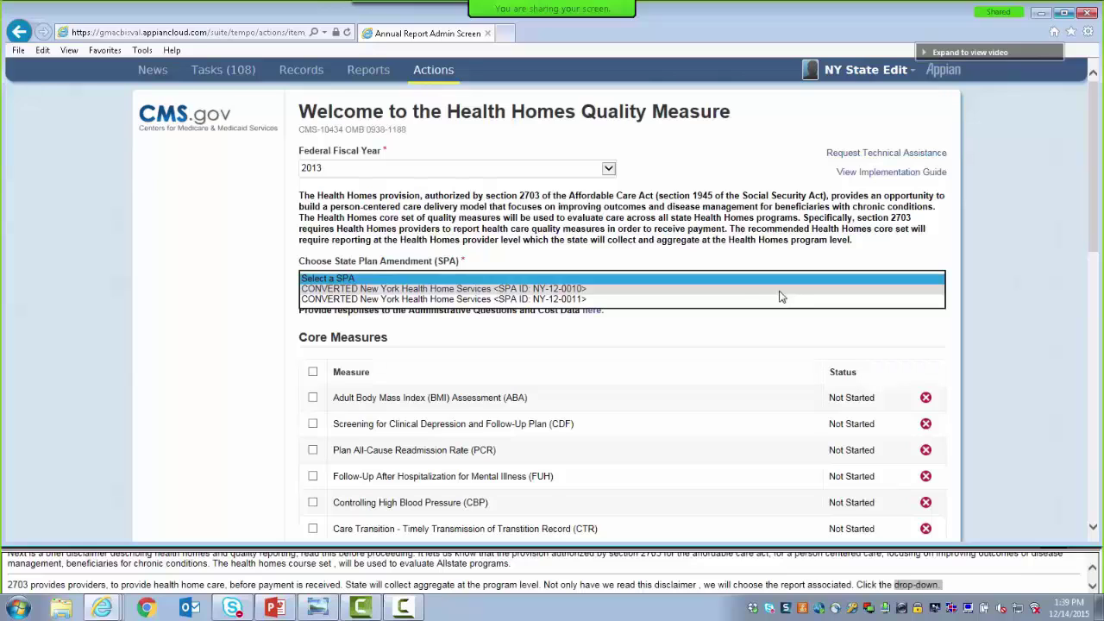
pyautogui.click(557, 288)
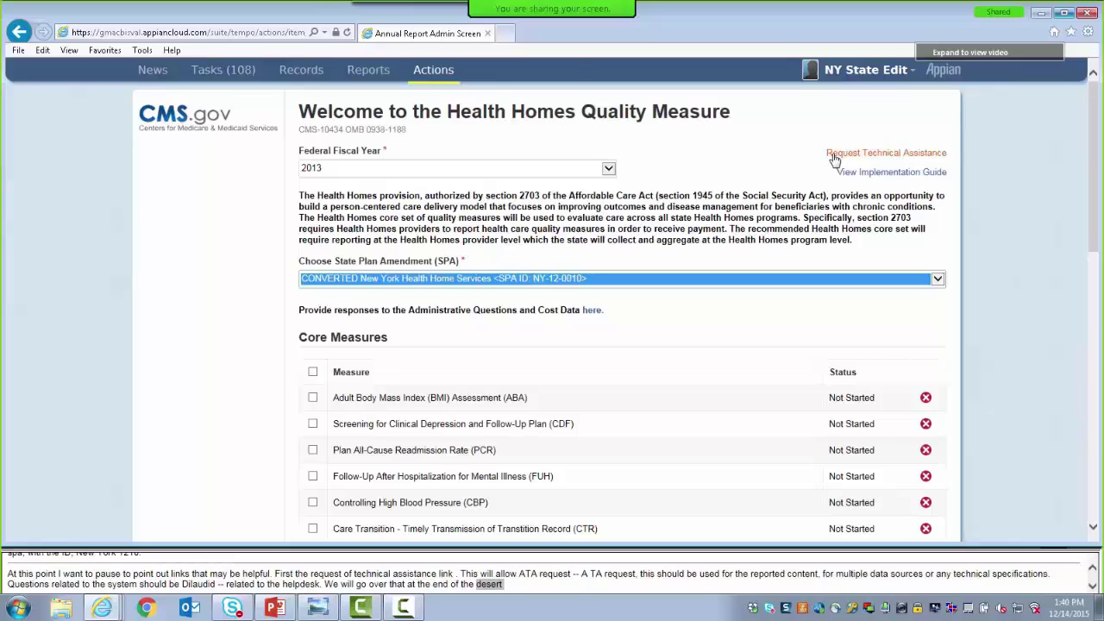
pyautogui.click(833, 155)
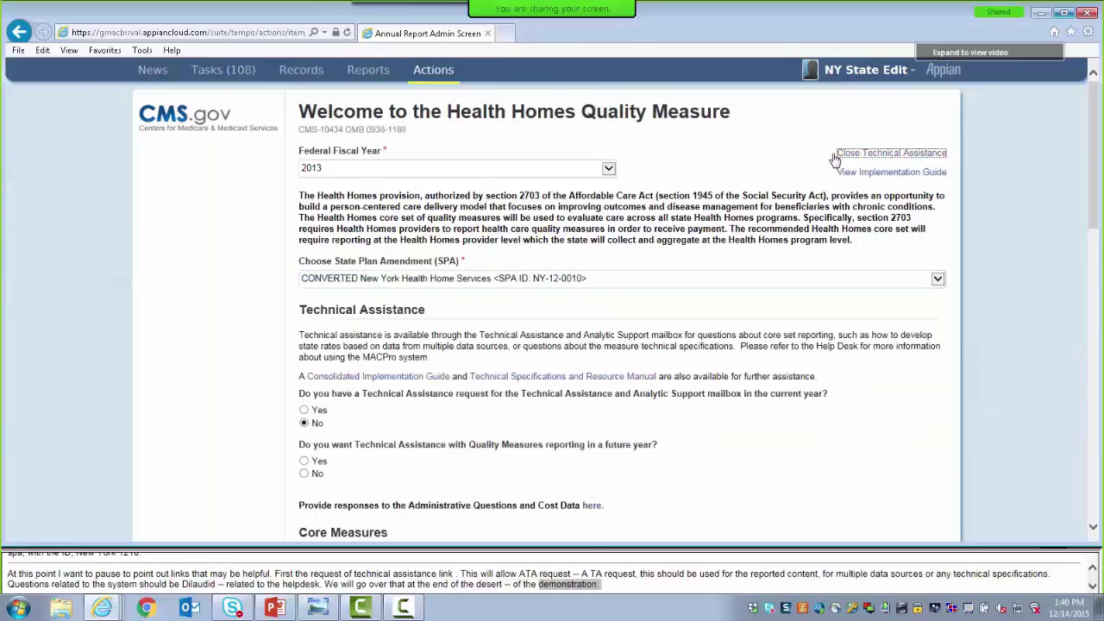
# Answer Yes to a current-year TA request and CC the MACPro help desk e-mail address
pyautogui.moveTo(1099, 183); pyautogui.dragTo(1101, 246)
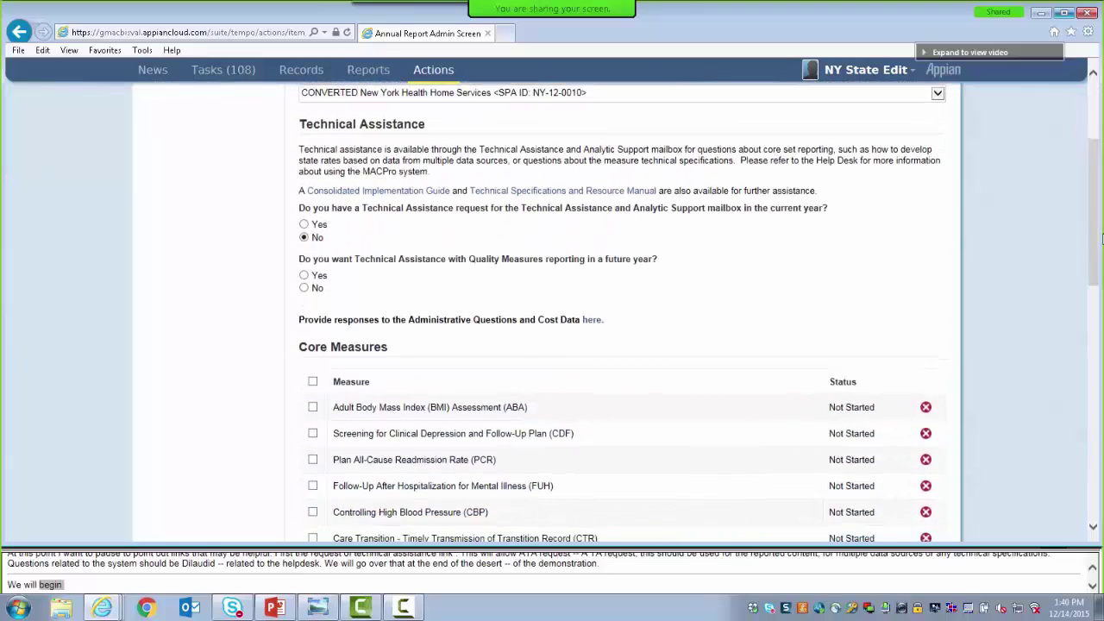
pyautogui.click(305, 224)
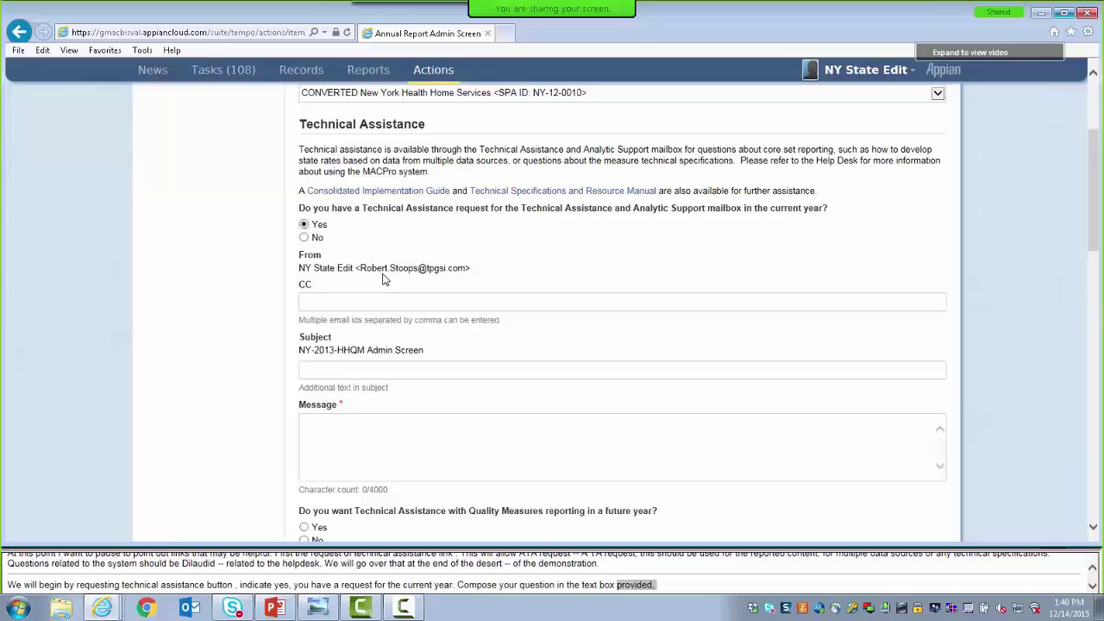
pyautogui.click(313, 302)
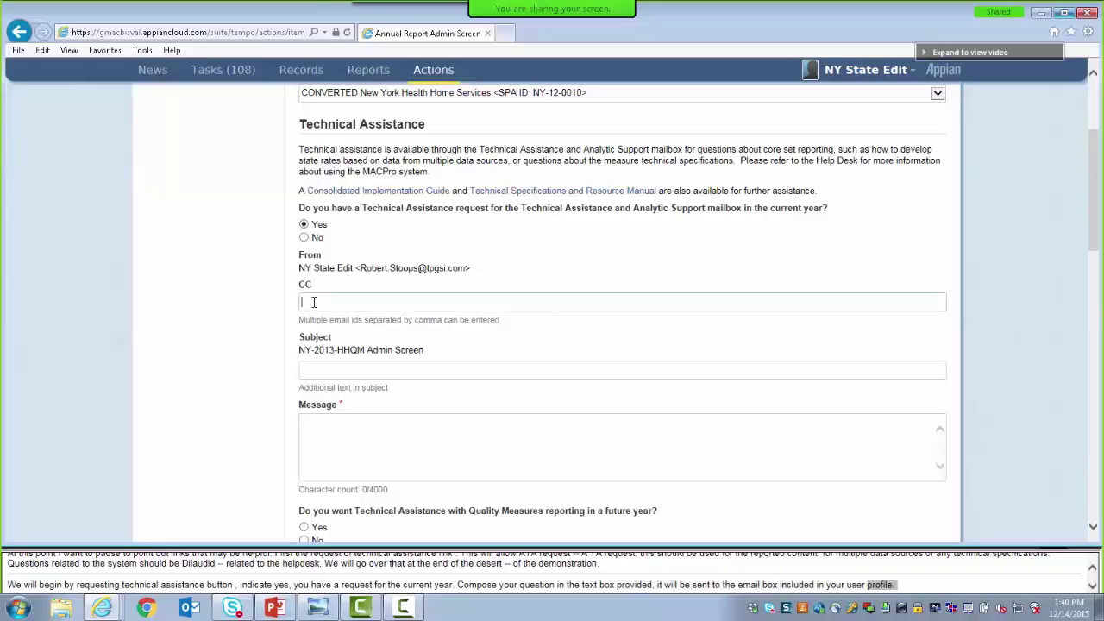
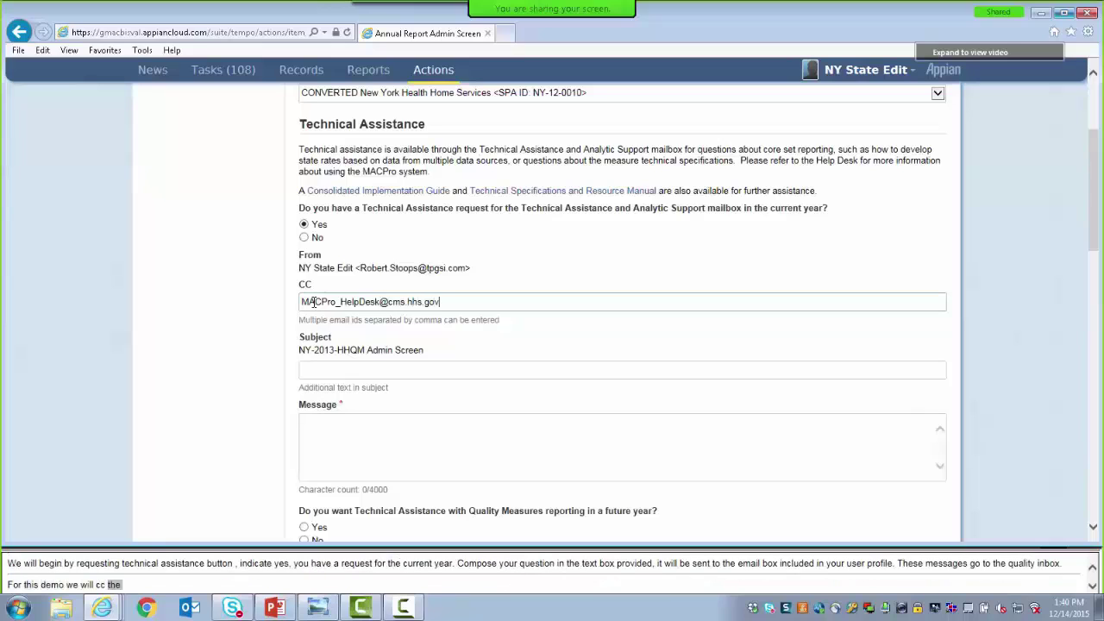
pyautogui.click(303, 371)
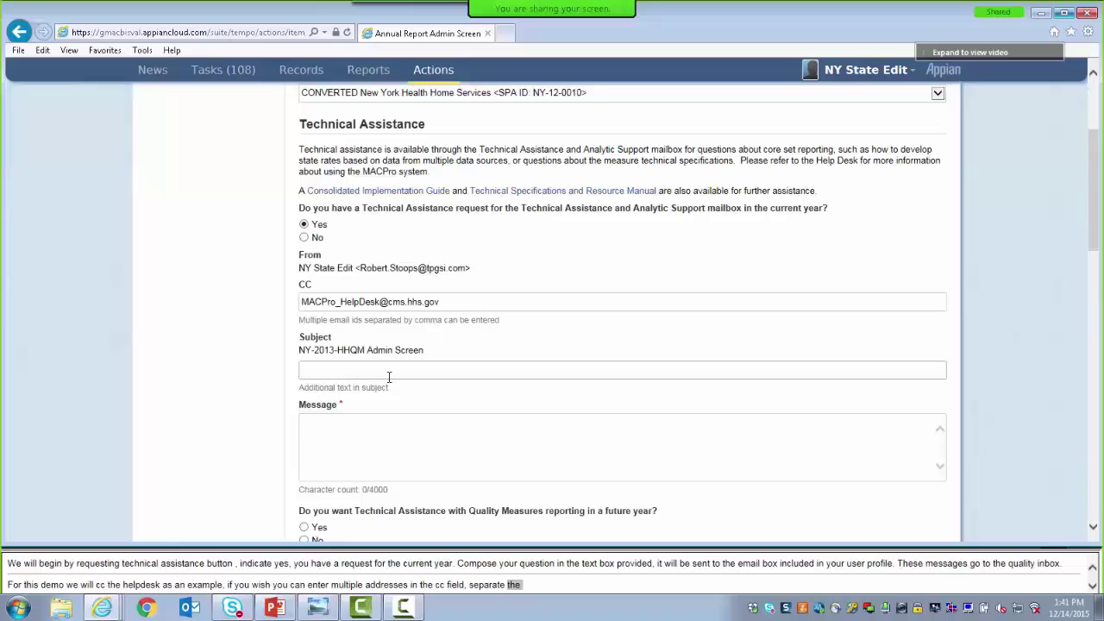
# Send the TA request 'Training TA Request' with message 'This is for training purposes only.' and No for future years
pyautogui.write('Tra')
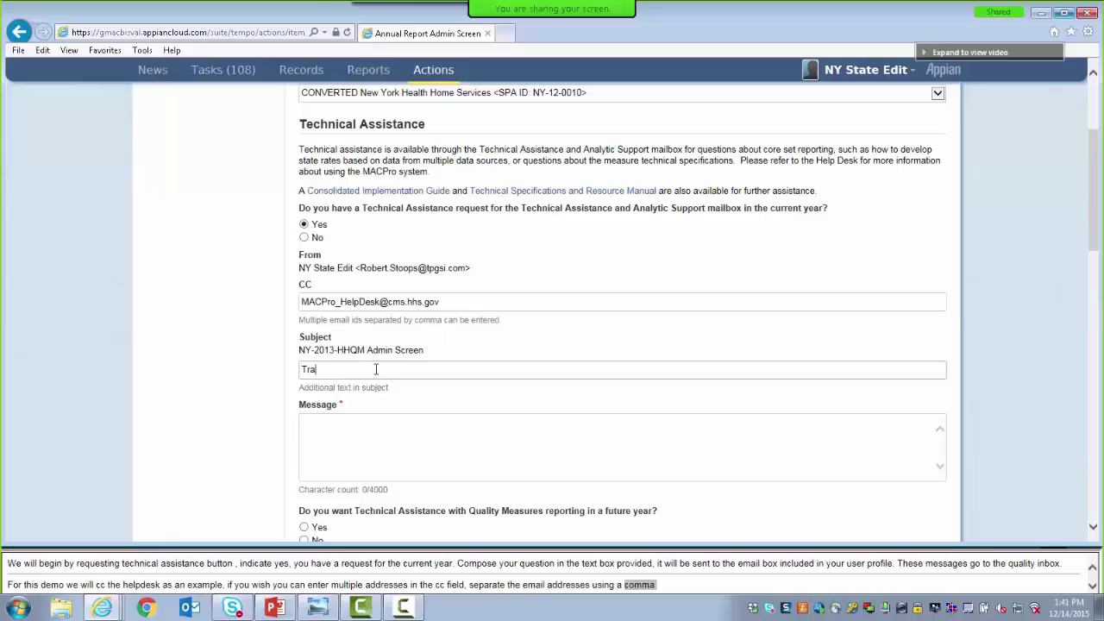
pyautogui.write('ining TA Request')
pyautogui.click(353, 424)
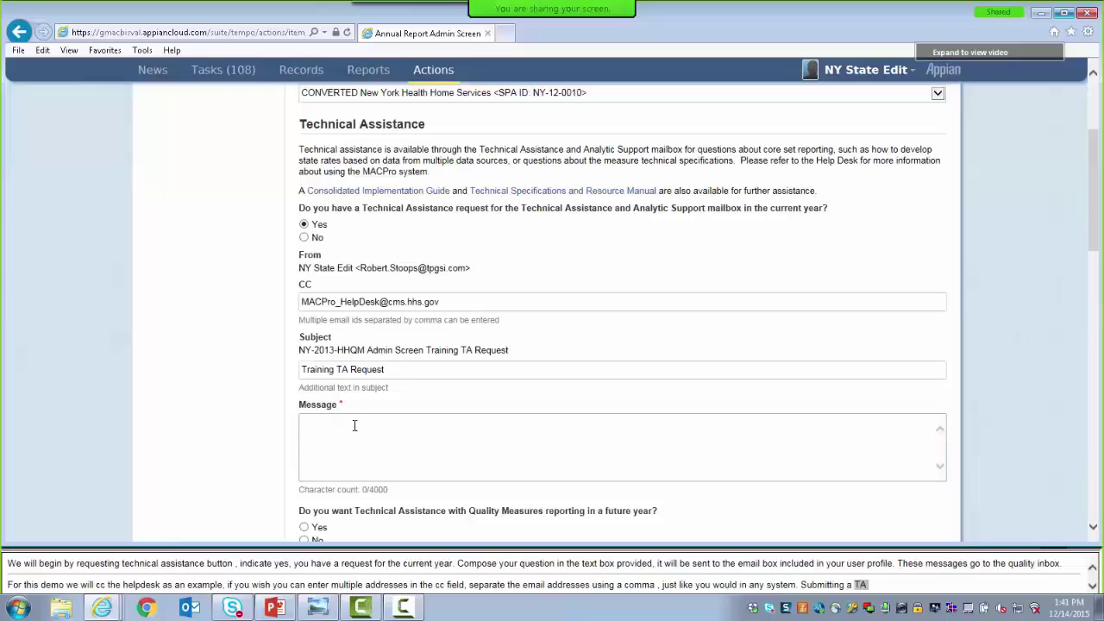
pyautogui.write('This is for trainin')
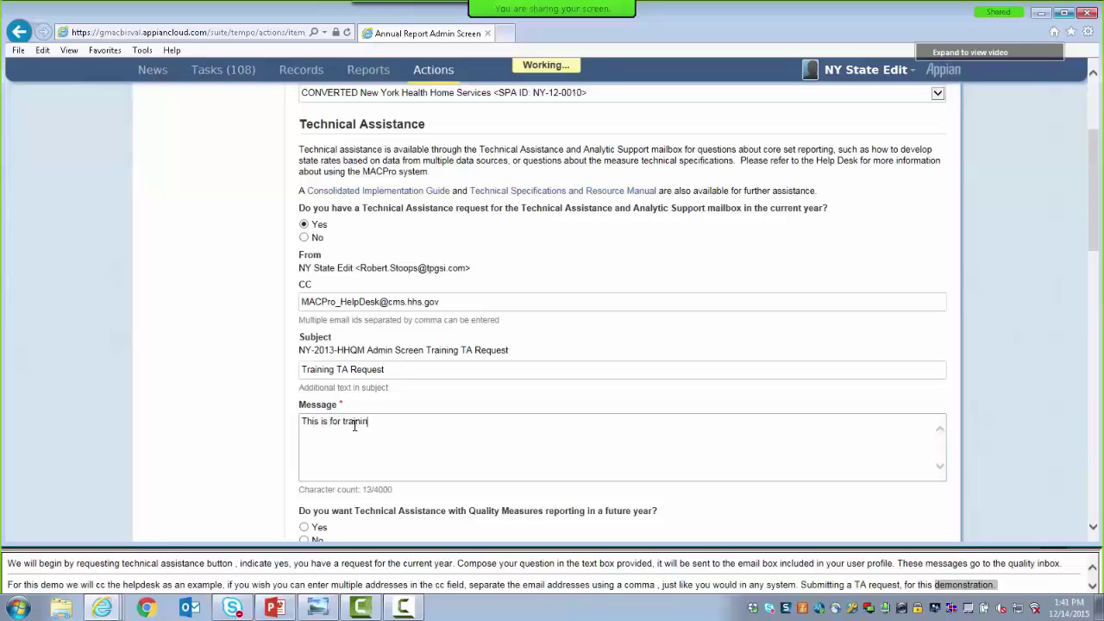
pyautogui.write('g purposes only.')
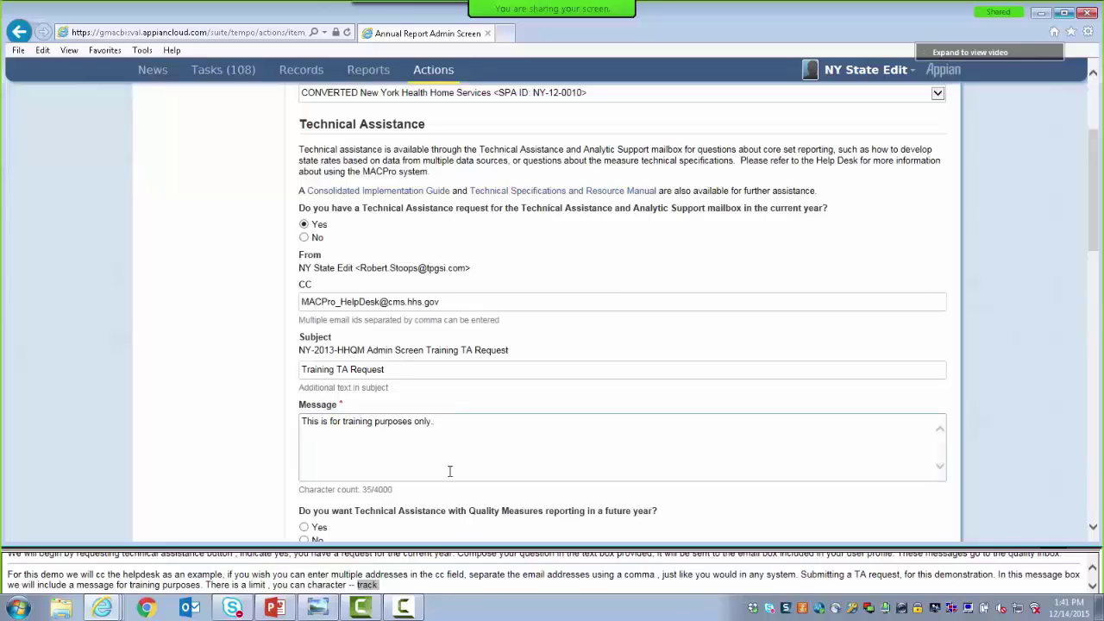
pyautogui.moveTo(1092, 234); pyautogui.dragTo(1097, 318)
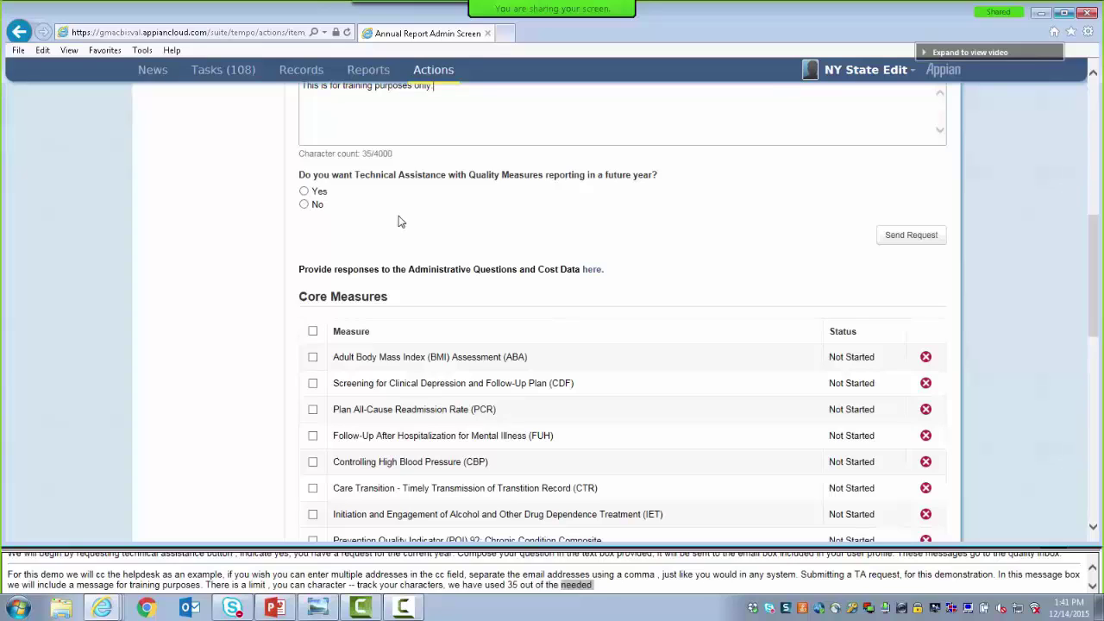
pyautogui.click(304, 205)
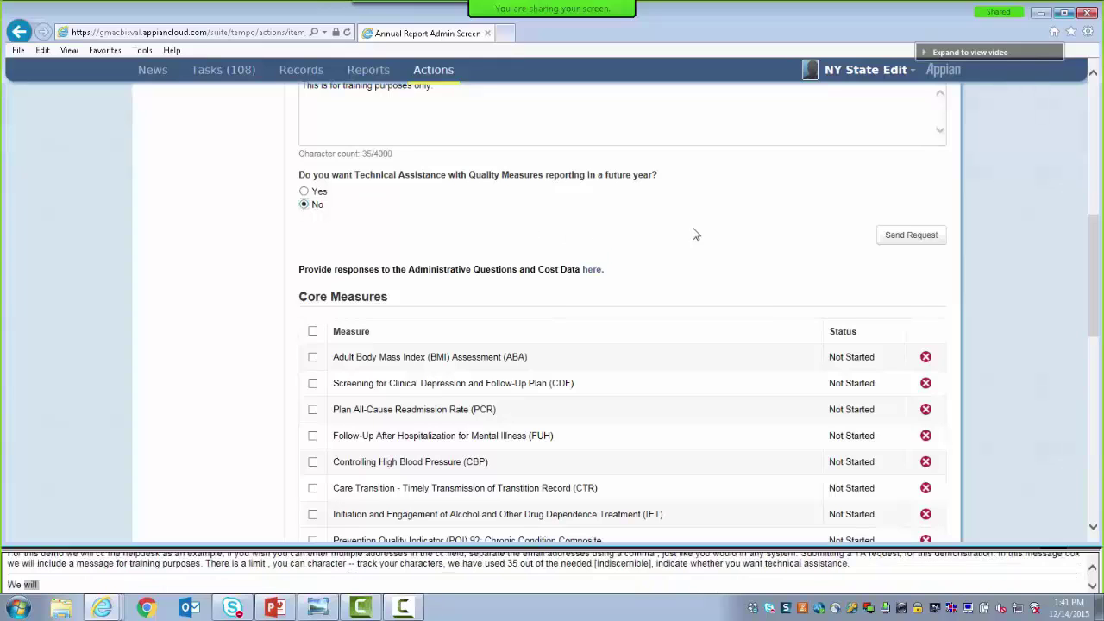
pyautogui.click(888, 240)
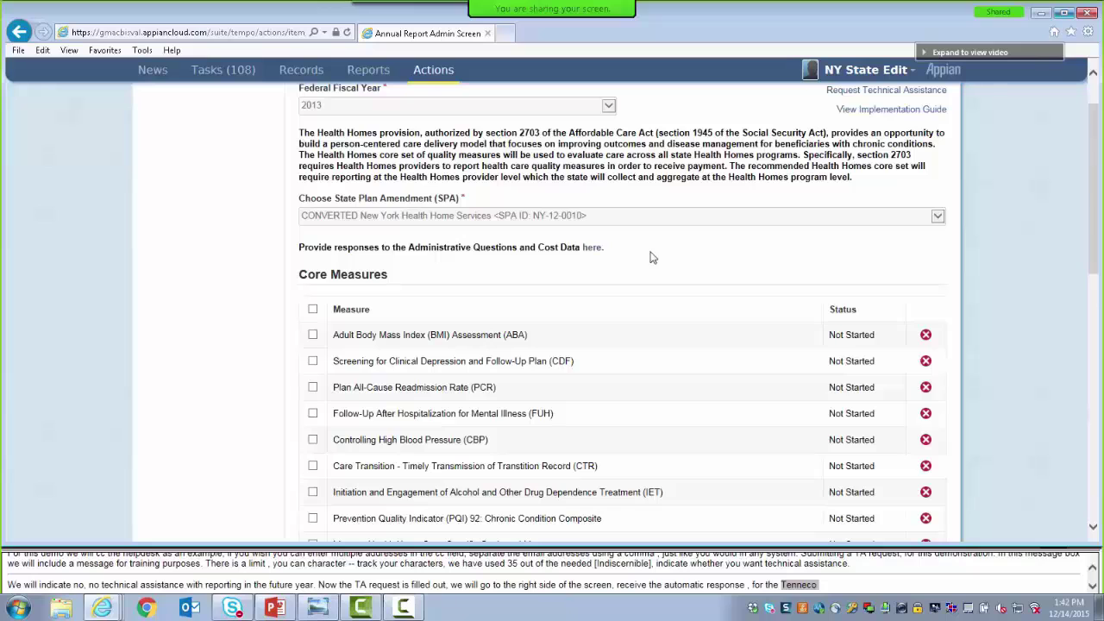
# Show the MACPro Notification.jpg acknowledgment image in Windows Photo Viewer
pyautogui.click(321, 608)
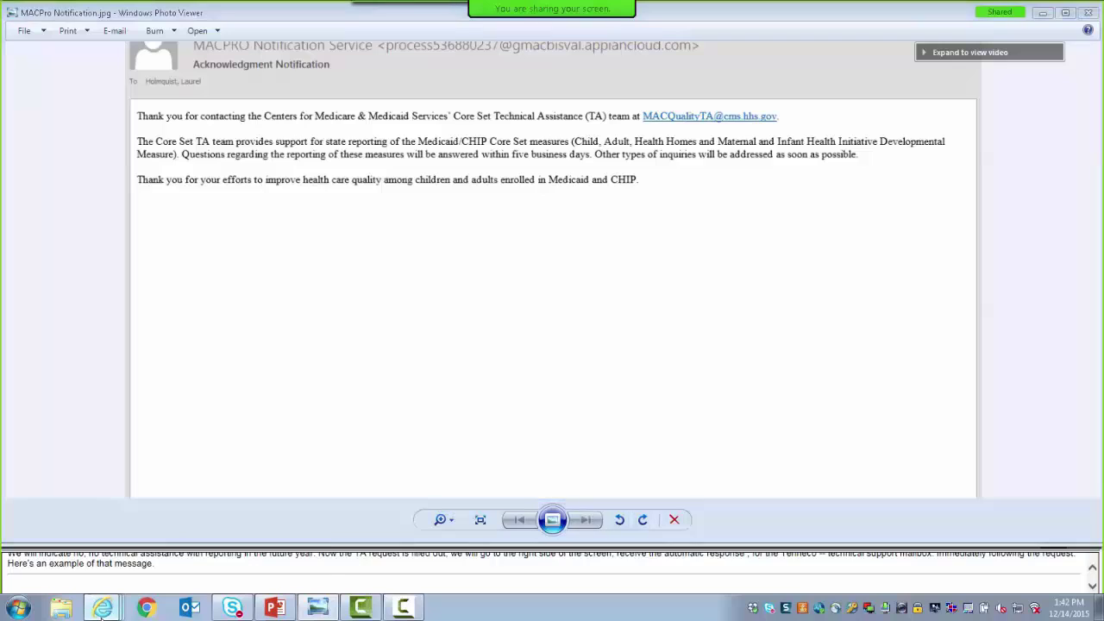
# Return to the Annual Report Admin Screen window in Internet Explorer
pyautogui.moveTo(97, 610)
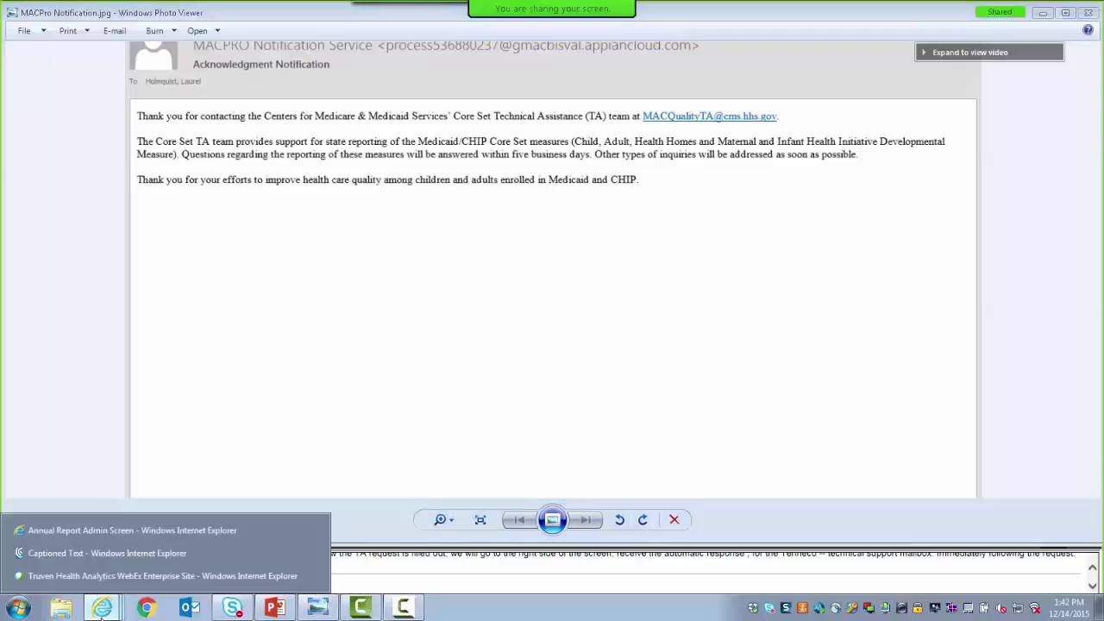
pyautogui.click(137, 529)
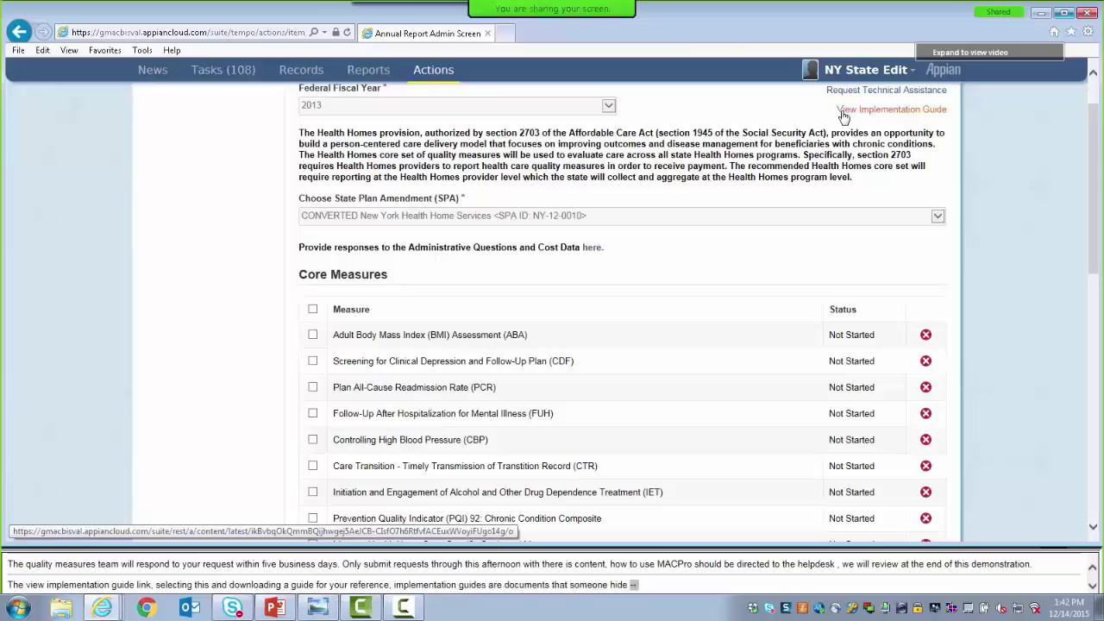
pyautogui.click(844, 116)
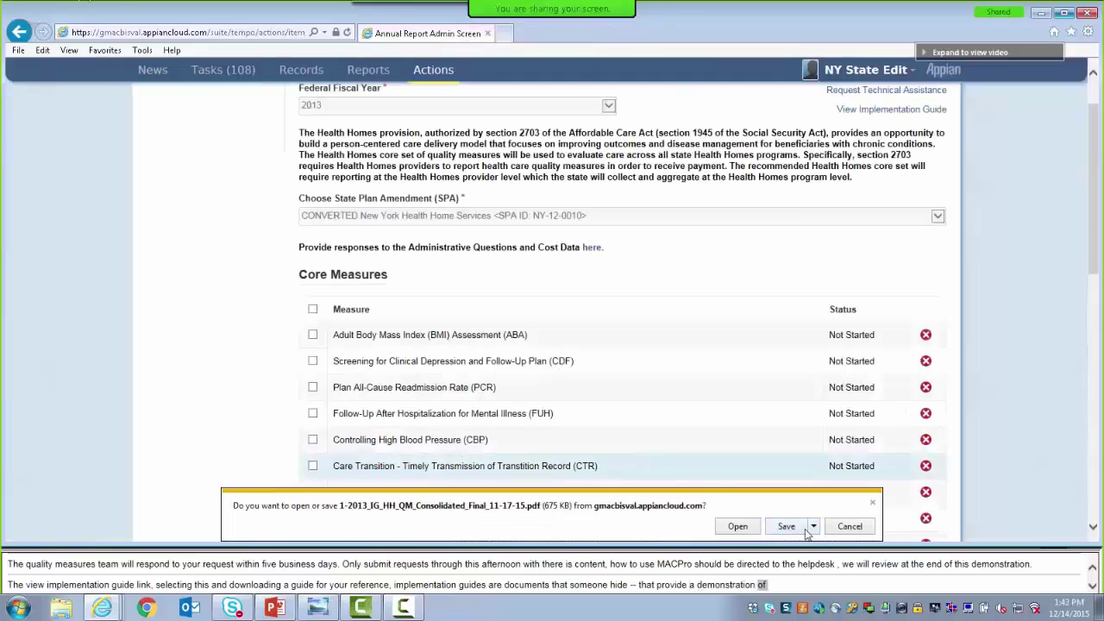
pyautogui.click(849, 526)
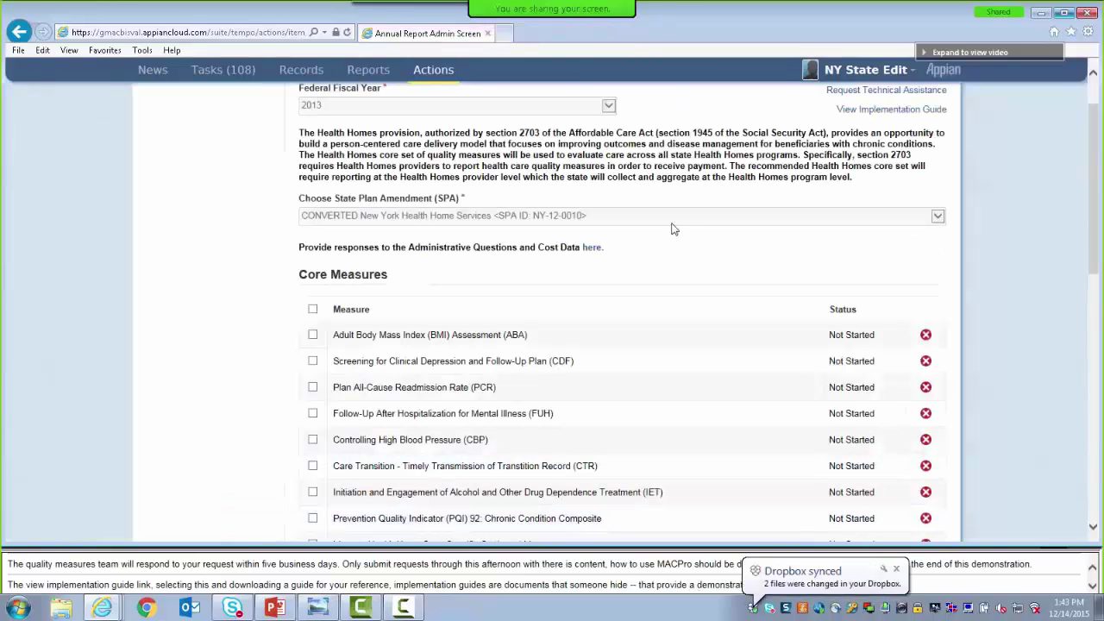
# Open the Administrative Questions section and enter 12,000 total individuals
pyautogui.click(590, 248)
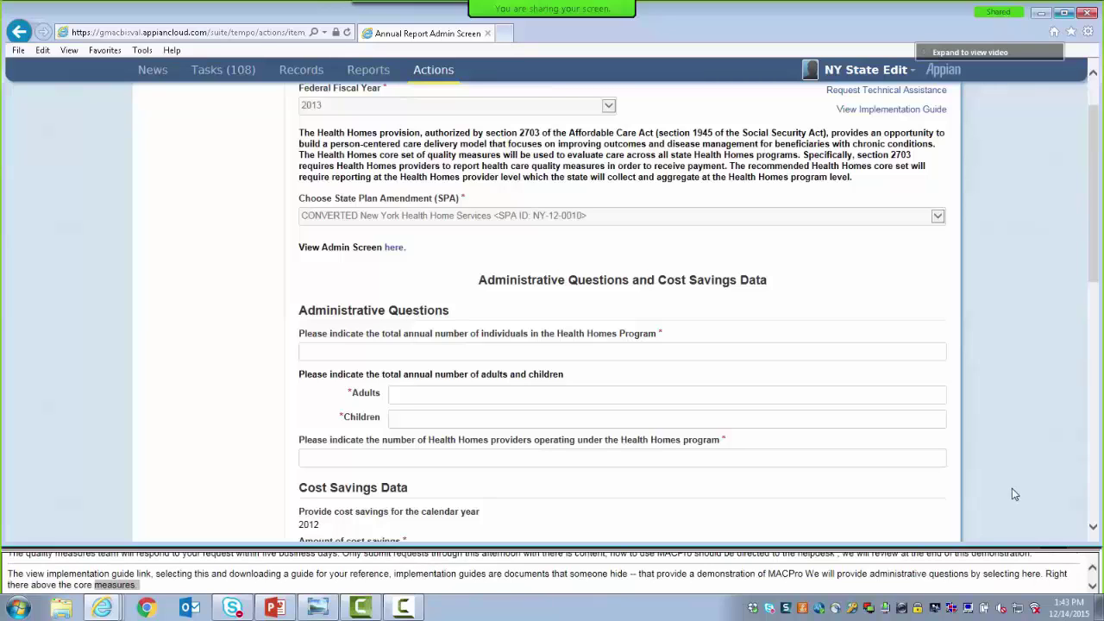
pyautogui.moveTo(1095, 185); pyautogui.dragTo(1099, 253)
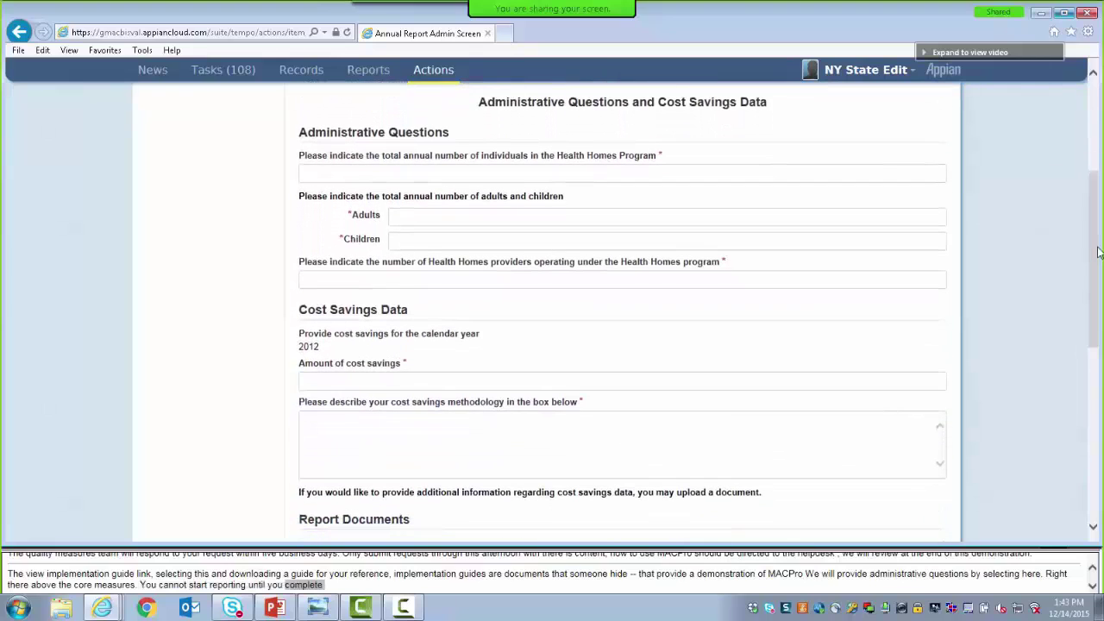
pyautogui.click(346, 175)
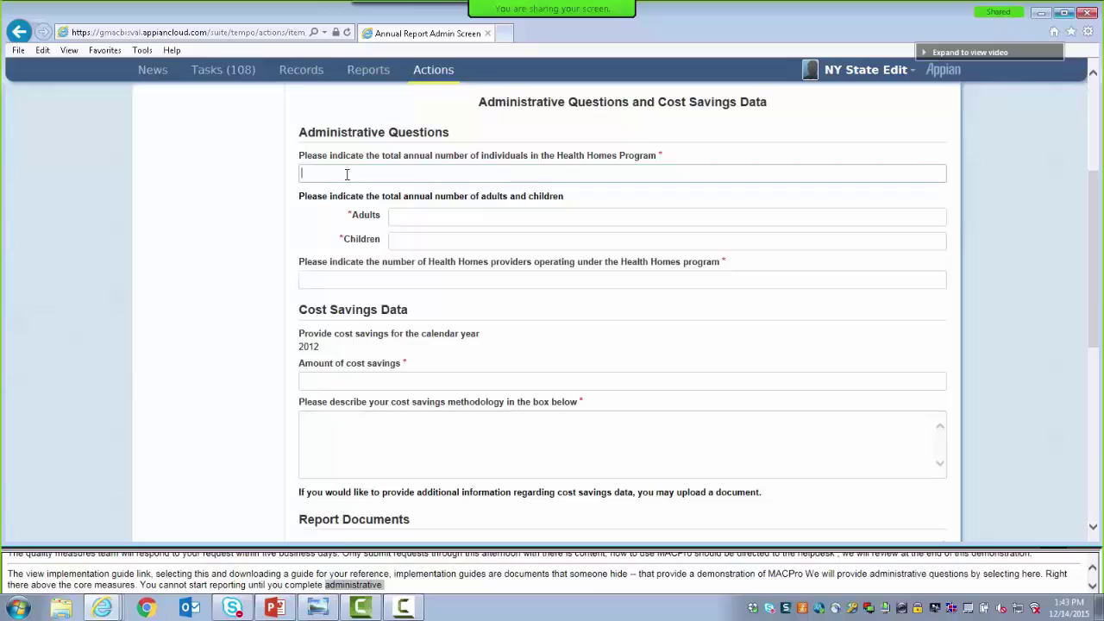
pyautogui.write('12,000')
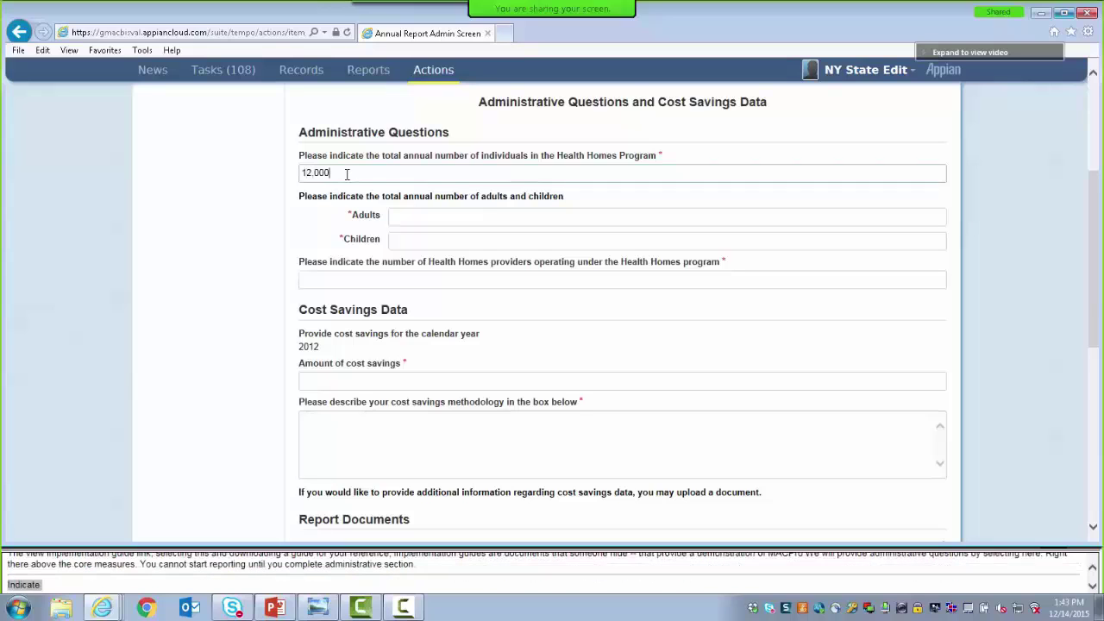
pyautogui.click(312, 223)
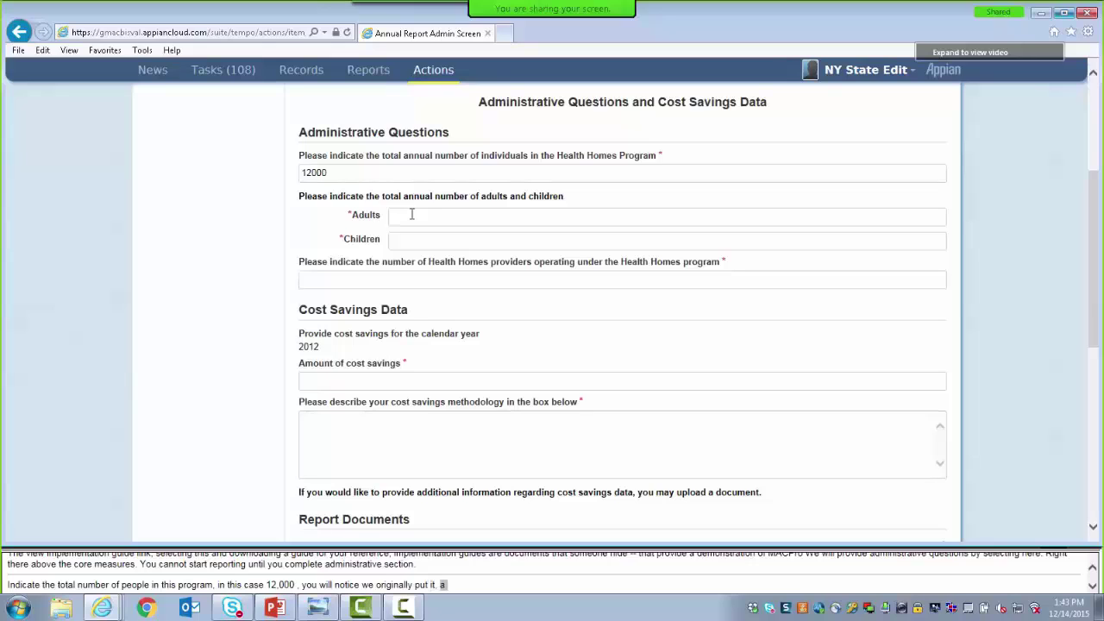
# Enter 5000 adults, 7000 children and 1000 Health Homes providers
pyautogui.click(412, 214)
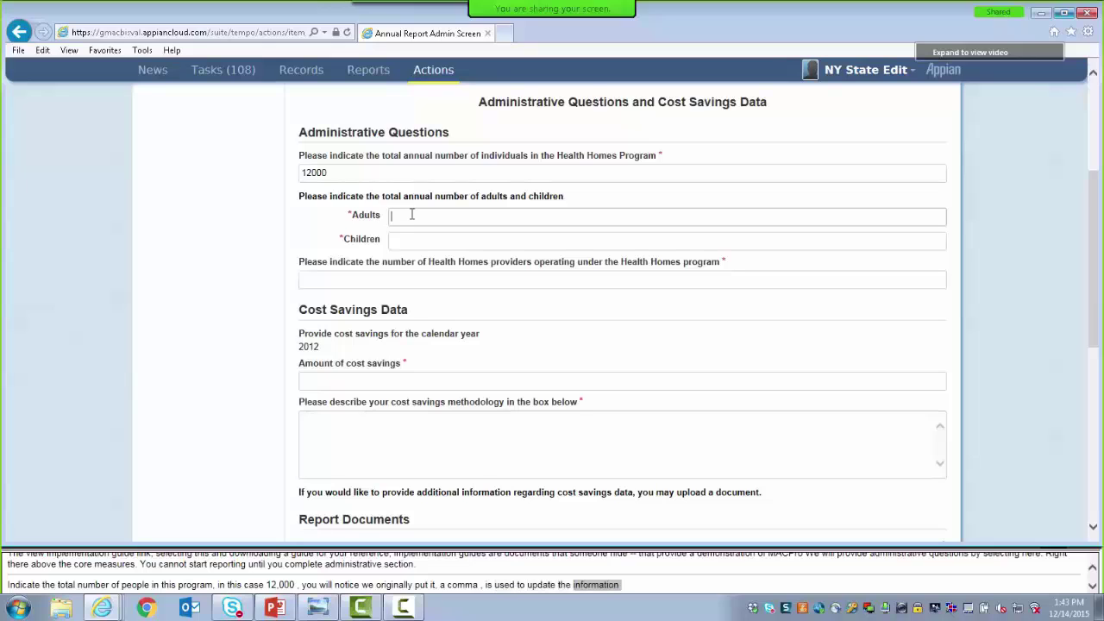
pyautogui.write('500')
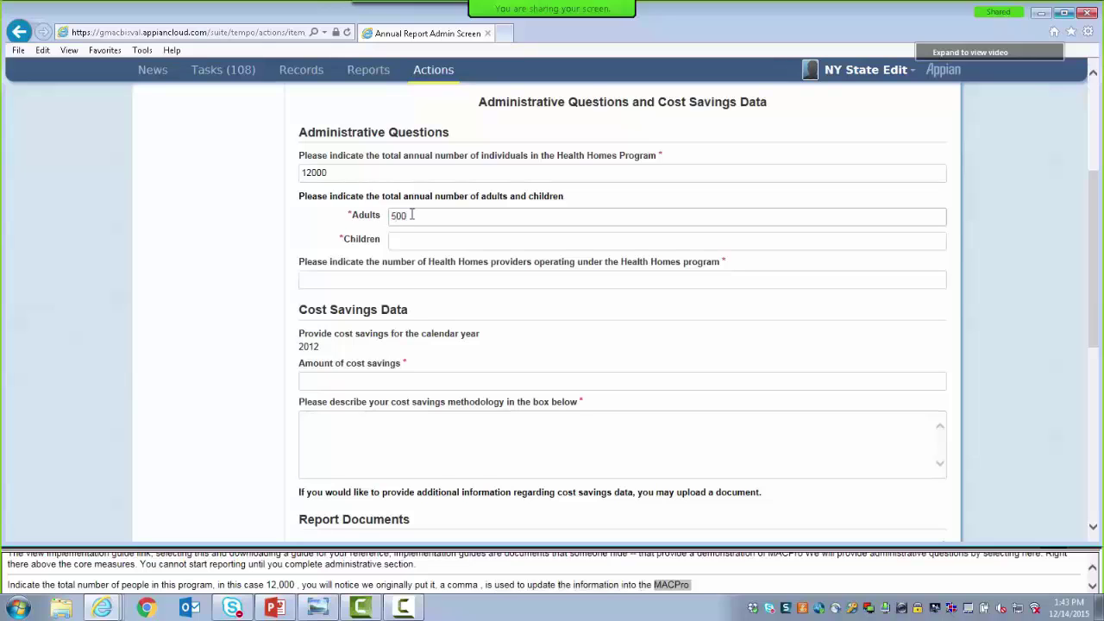
pyautogui.write('0')
pyautogui.click(402, 241)
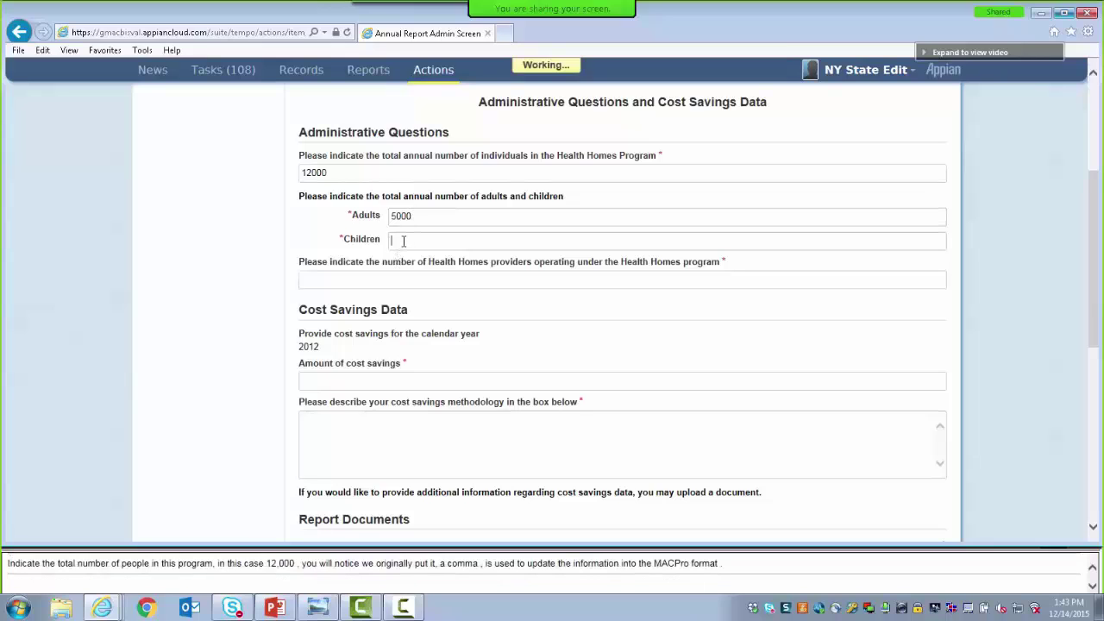
pyautogui.write('7000')
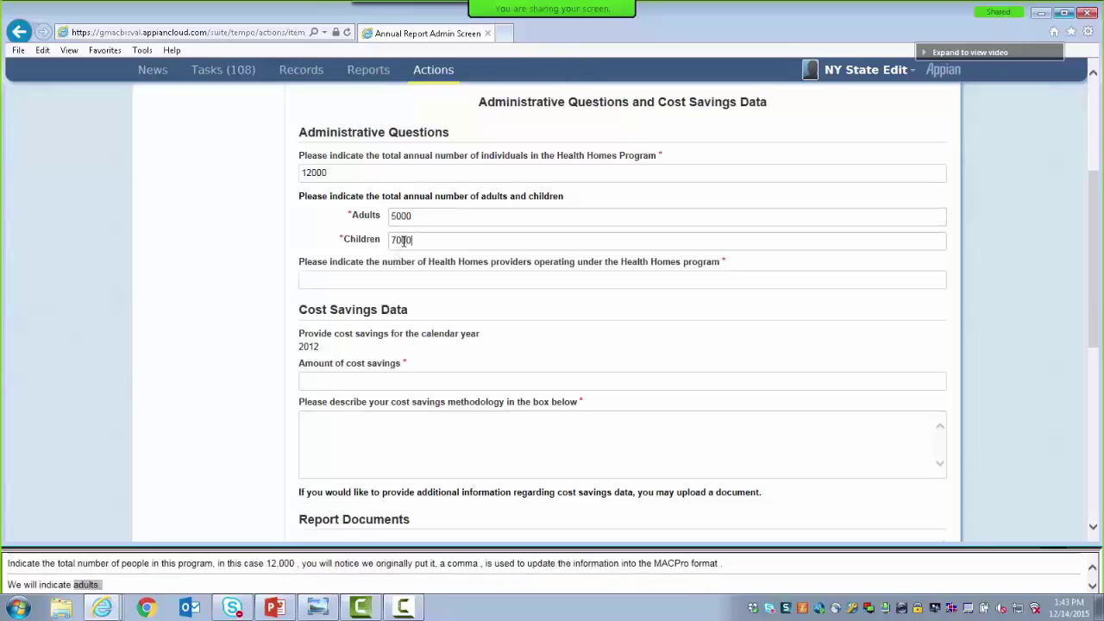
pyautogui.click(301, 241)
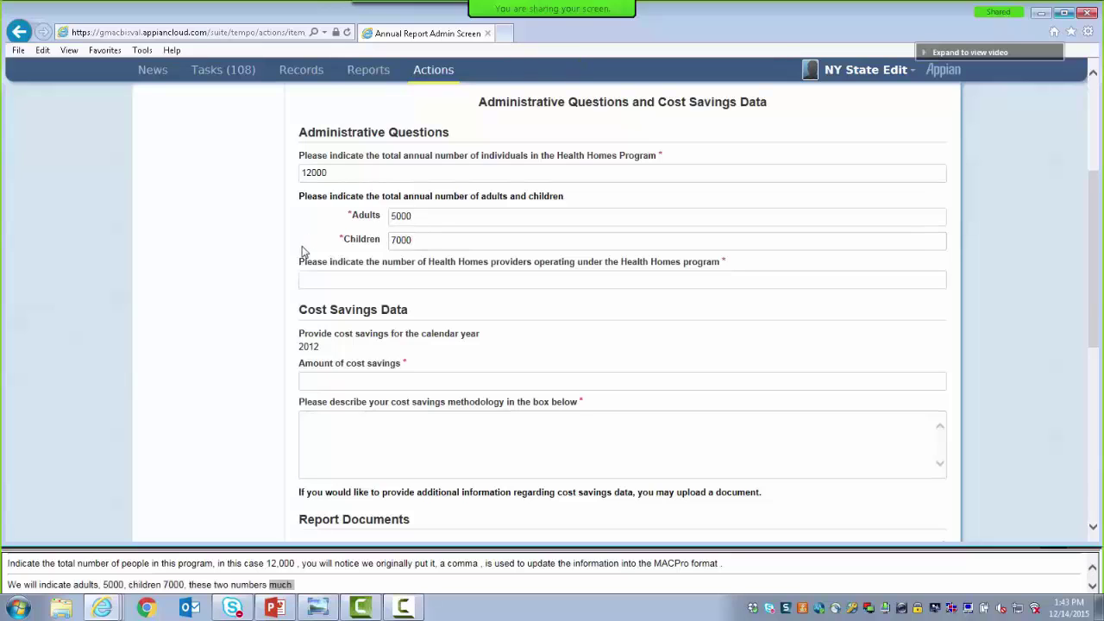
pyautogui.click(321, 283)
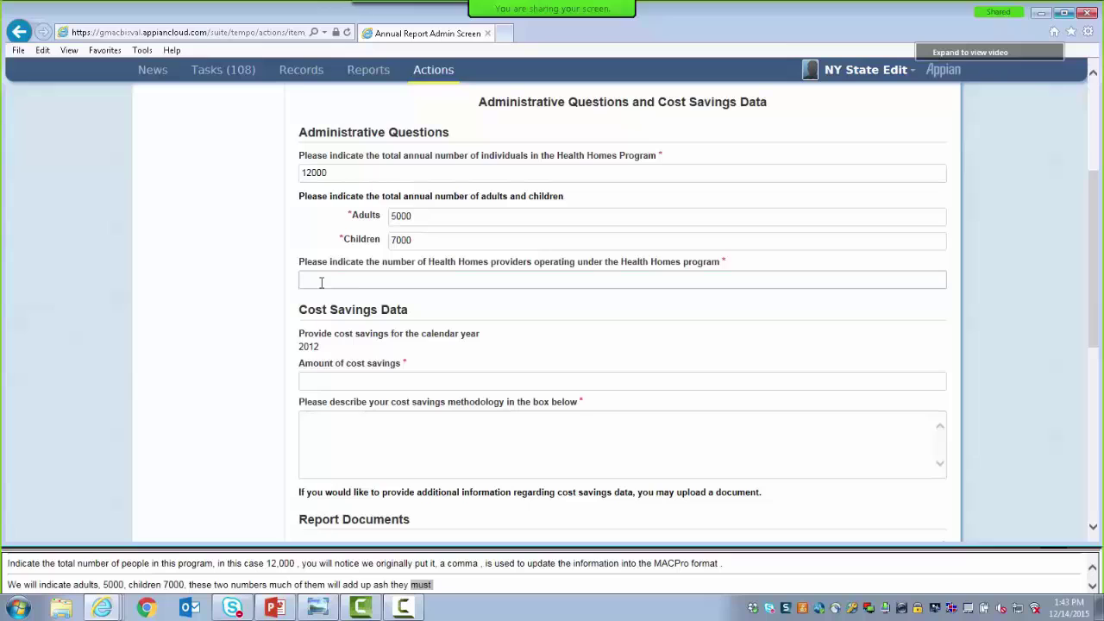
pyautogui.write('10')
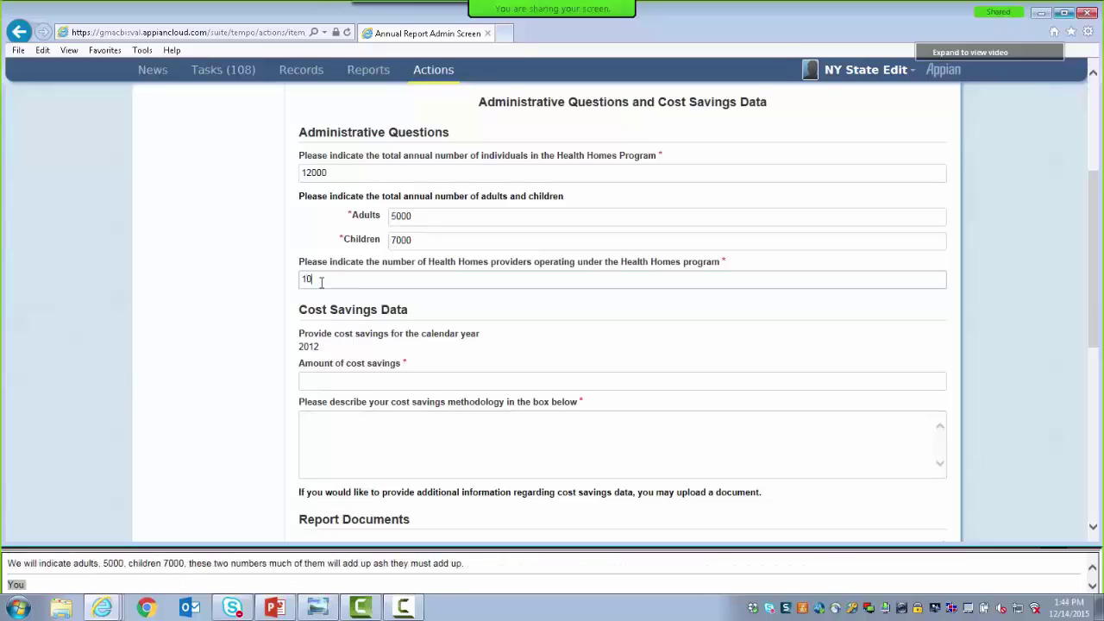
pyautogui.write('00')
pyautogui.click(279, 328)
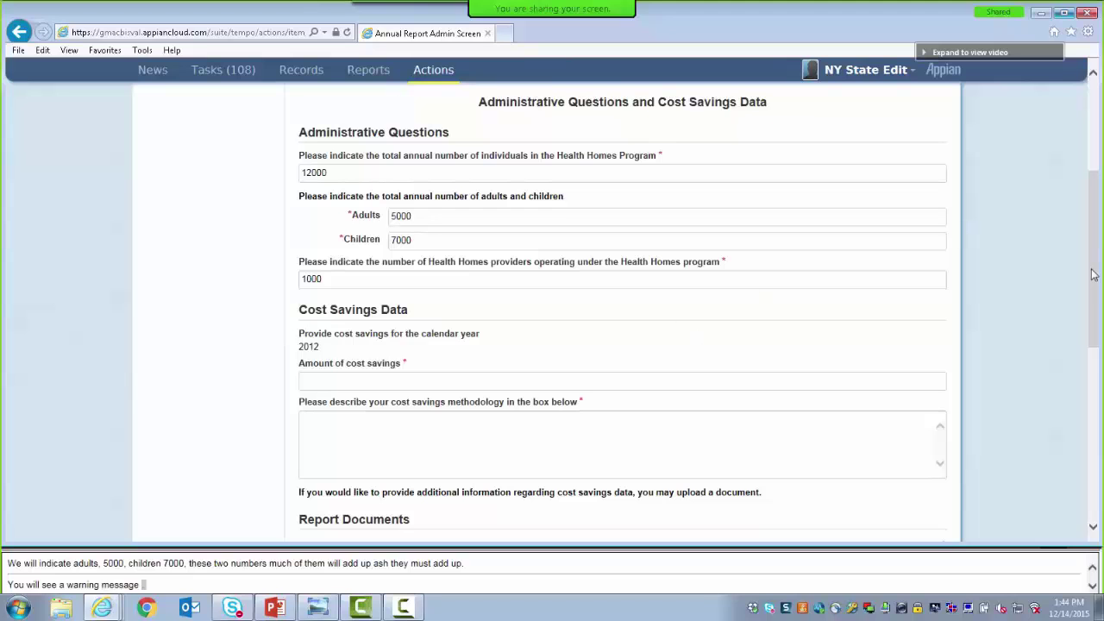
pyautogui.moveTo(1096, 274); pyautogui.dragTo(1101, 351)
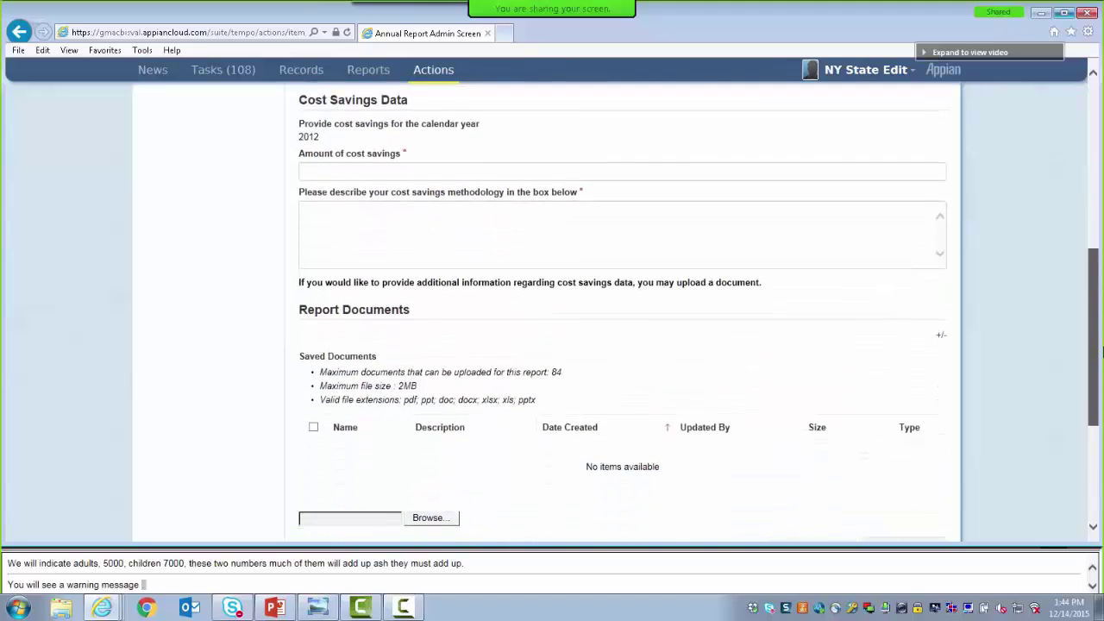
# Enter 2000000 as the cost savings amount with methodology 'Training purposes only'
pyautogui.click(328, 170)
pyautogui.write('2')
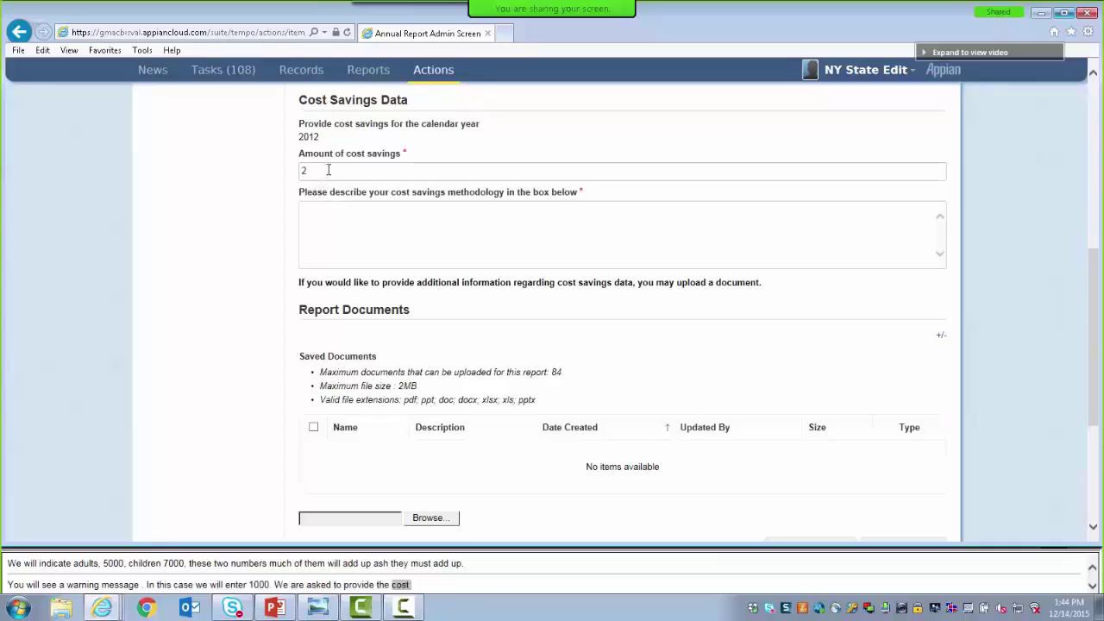
pyautogui.write('0000')
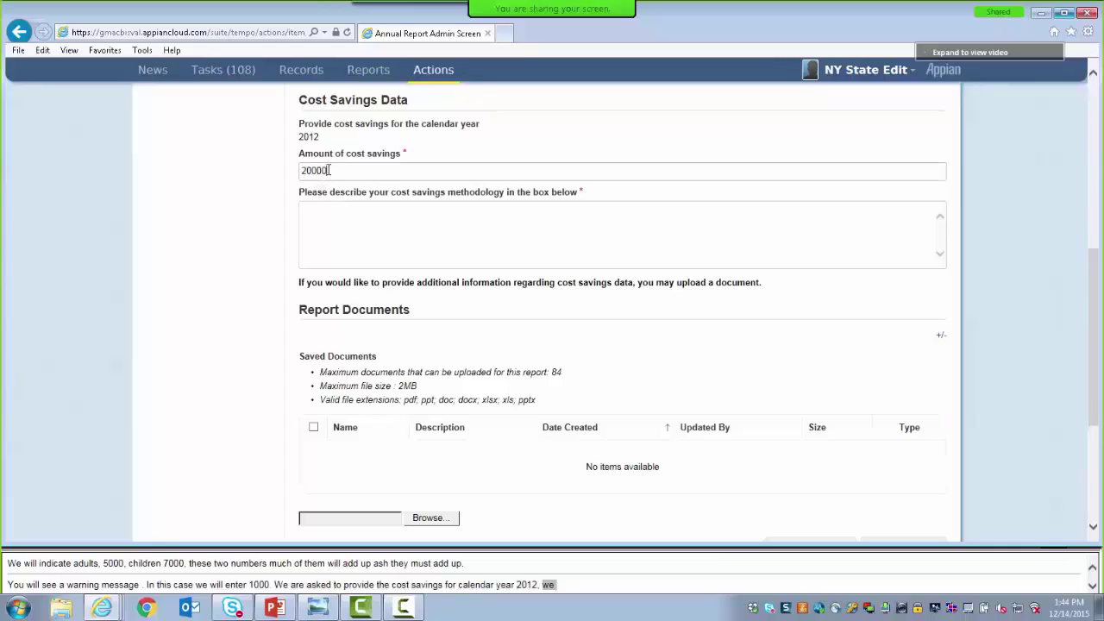
pyautogui.write('00')
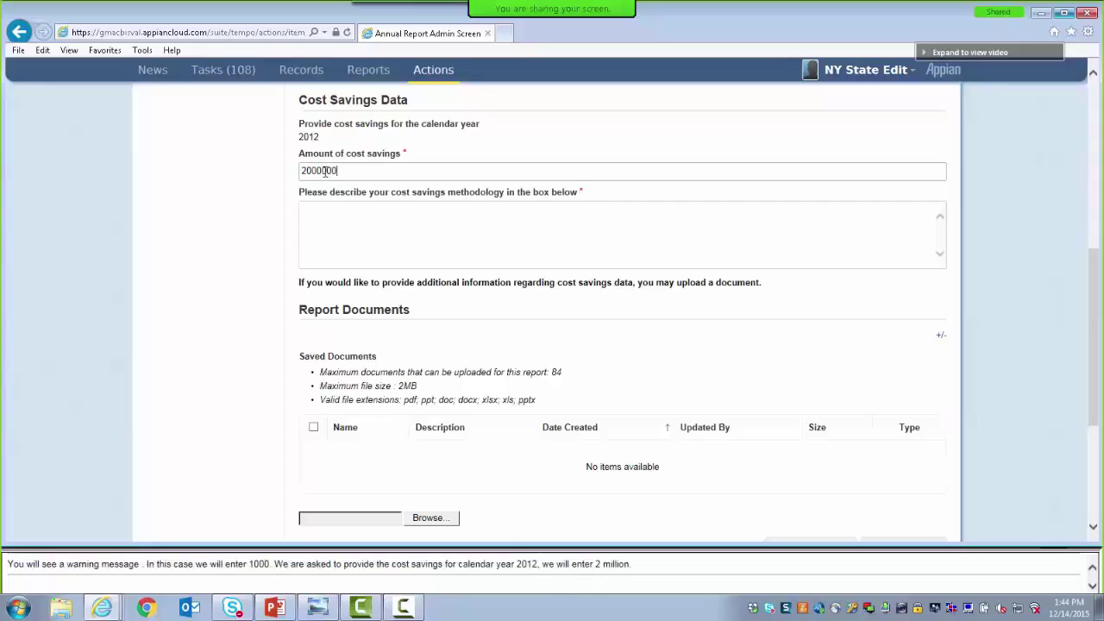
pyautogui.click(315, 223)
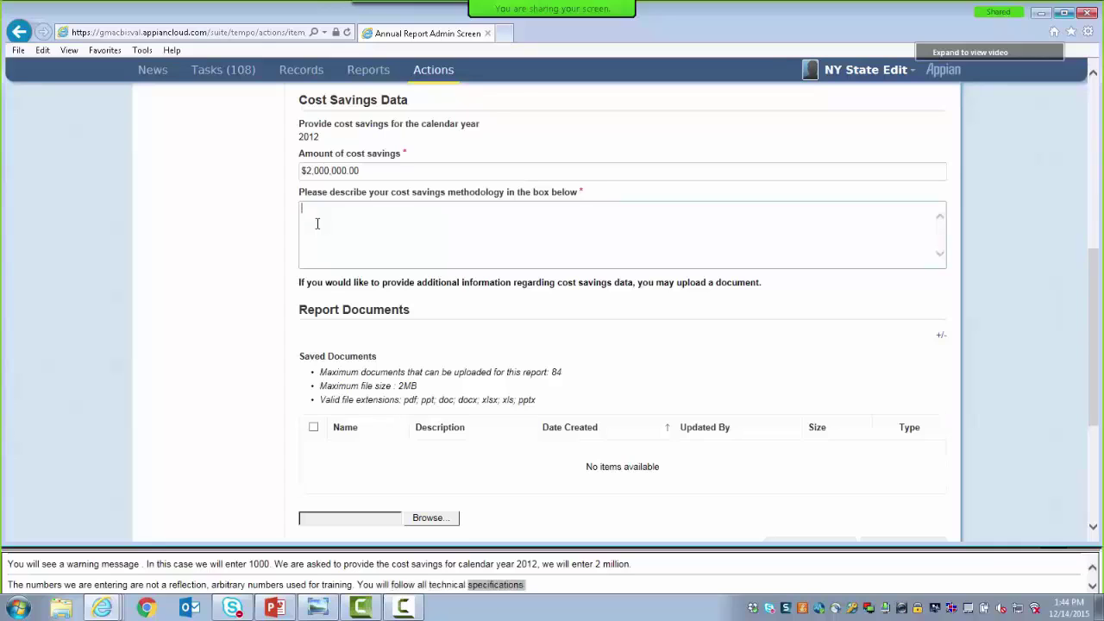
pyautogui.write('T')
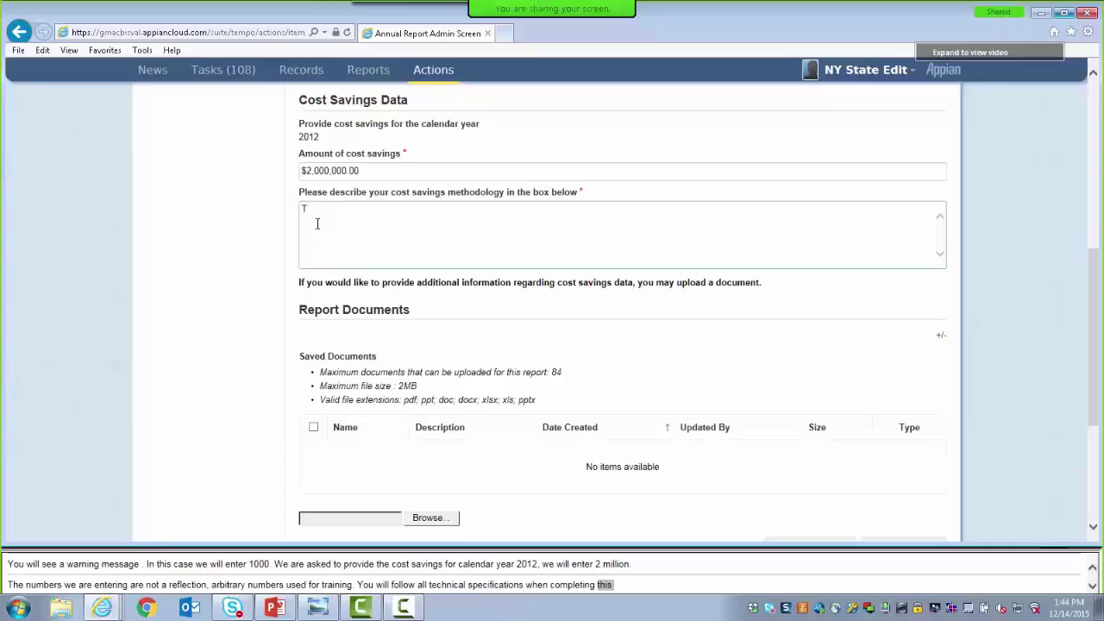
pyautogui.write('raining purp')
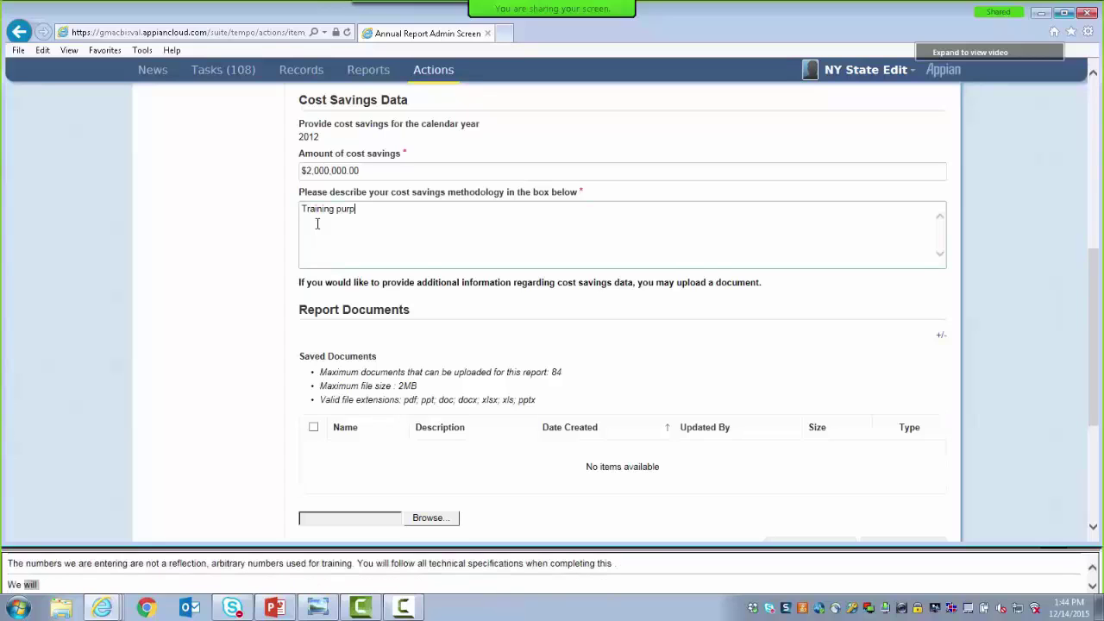
pyautogui.write('oses only')
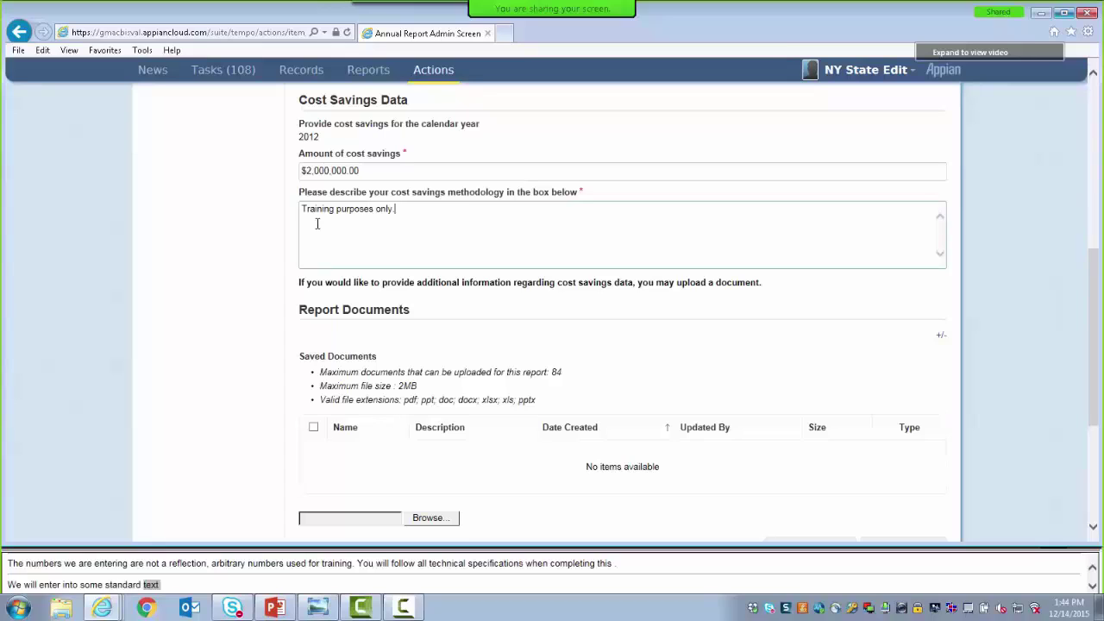
pyautogui.click(297, 292)
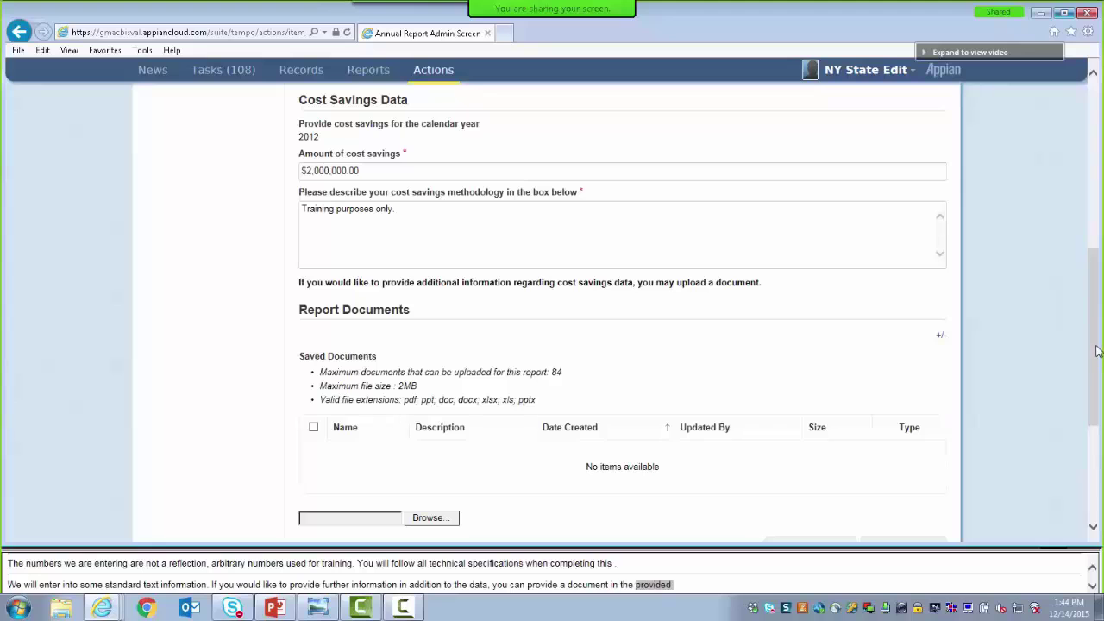
pyautogui.moveTo(1097, 350); pyautogui.dragTo(1089, 155)
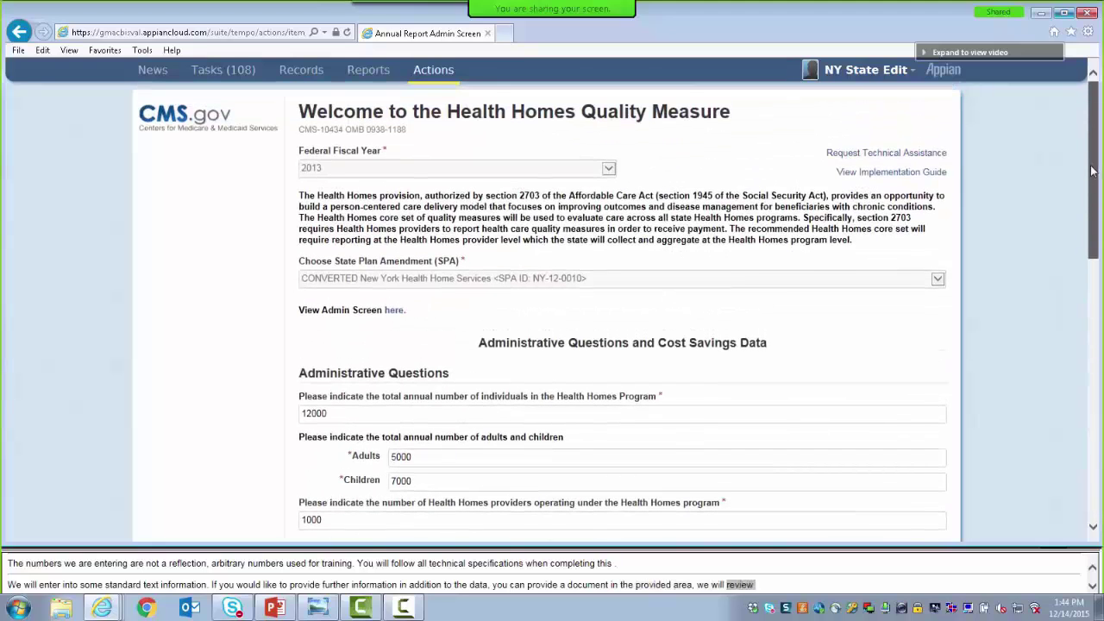
# Tick ABA, Manage Health Home State Specific Goals and AMB Emergency Department Visits for reporting
pyautogui.click(393, 314)
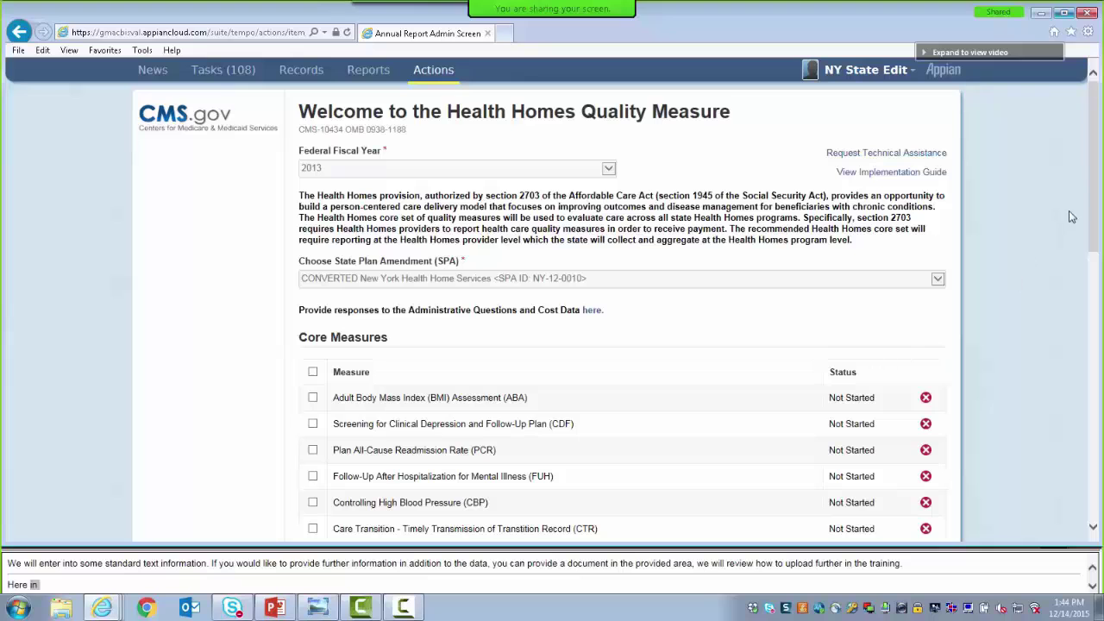
pyautogui.moveTo(1098, 218); pyautogui.dragTo(1101, 272)
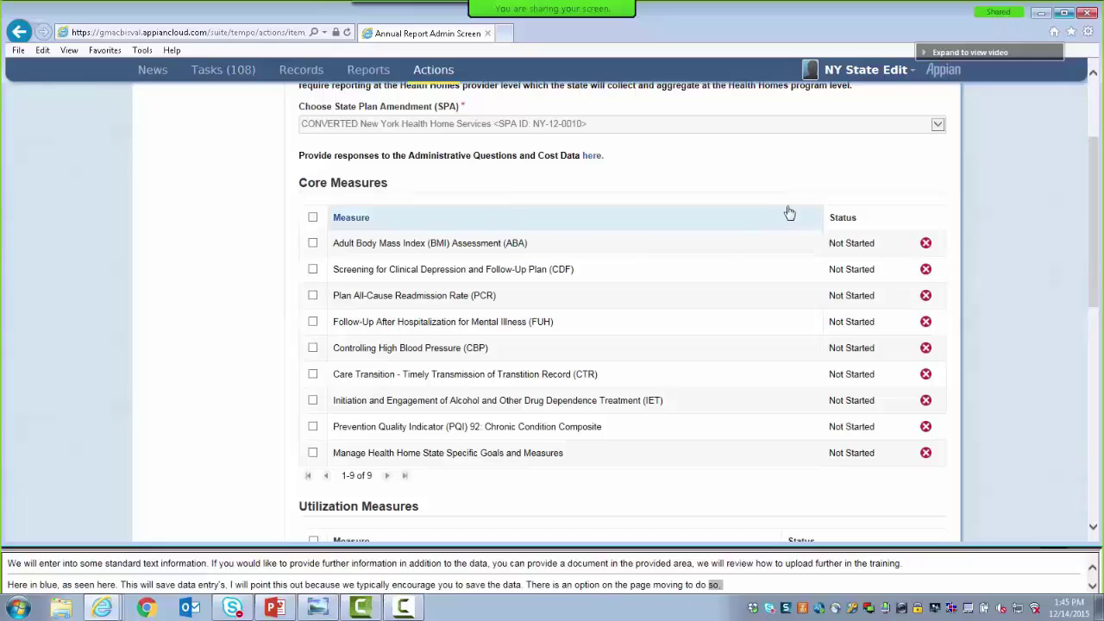
pyautogui.click(313, 245)
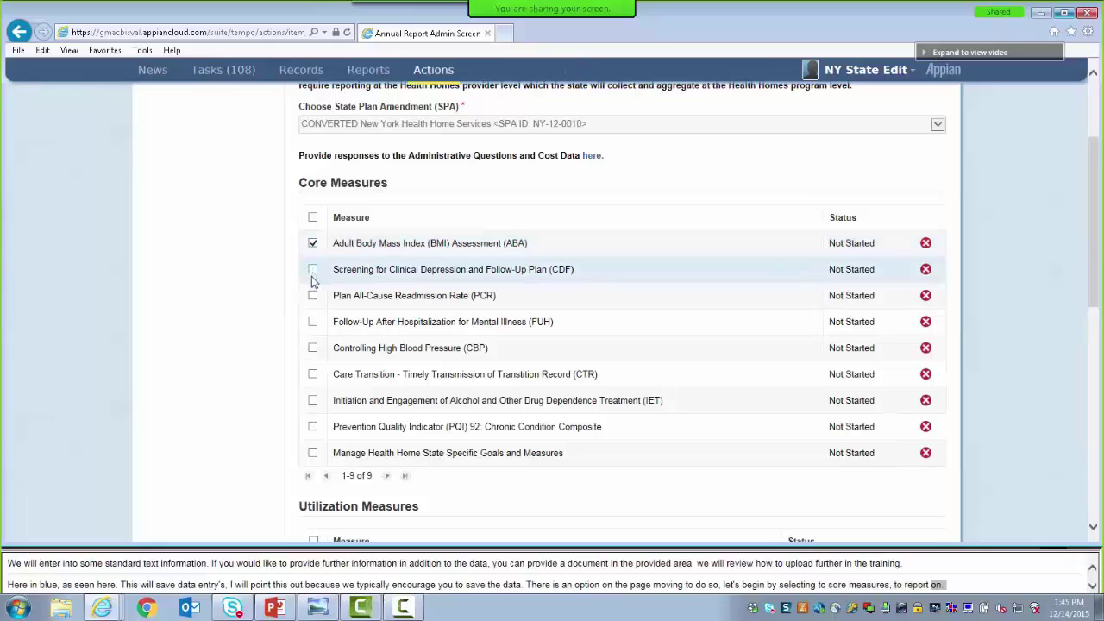
pyautogui.click(313, 453)
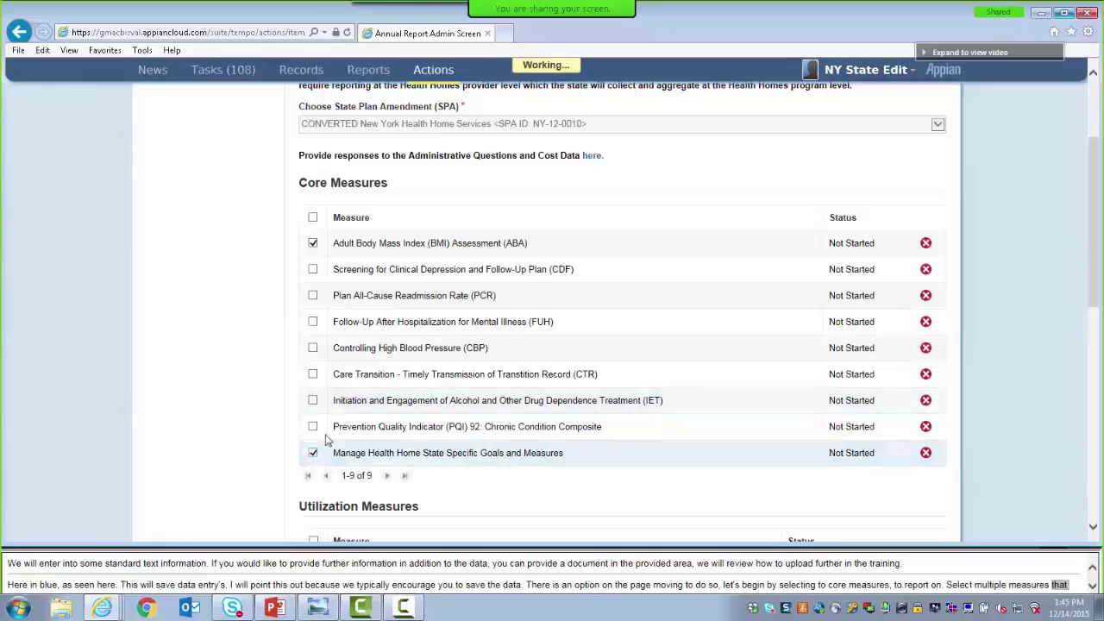
pyautogui.scroll(-3, 326, 440)
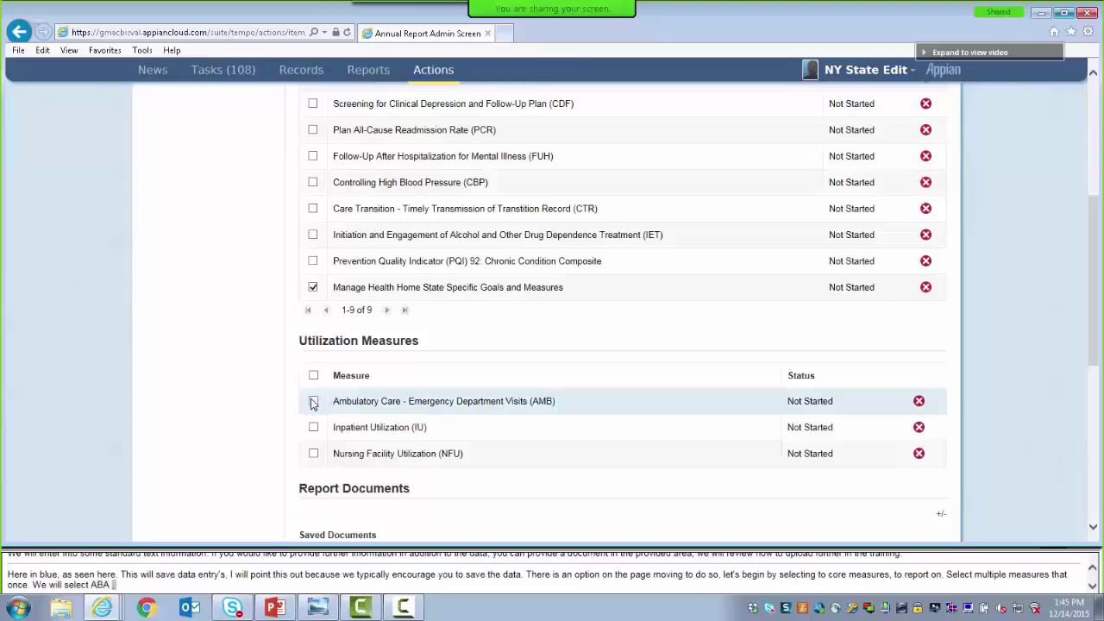
pyautogui.click(313, 402)
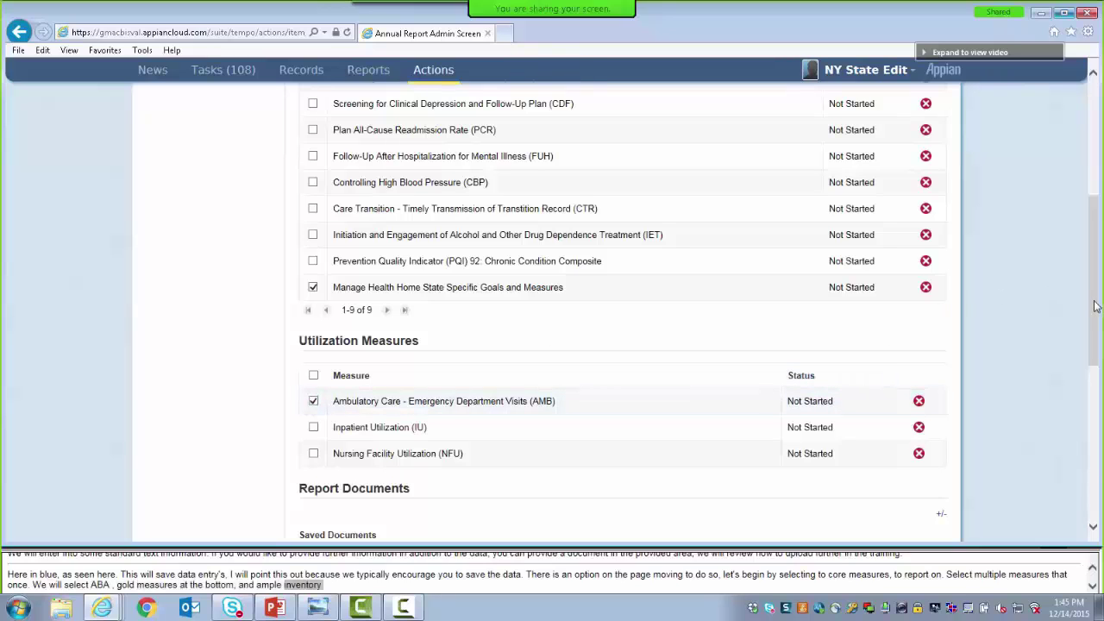
pyautogui.moveTo(1095, 307); pyautogui.dragTo(1102, 449)
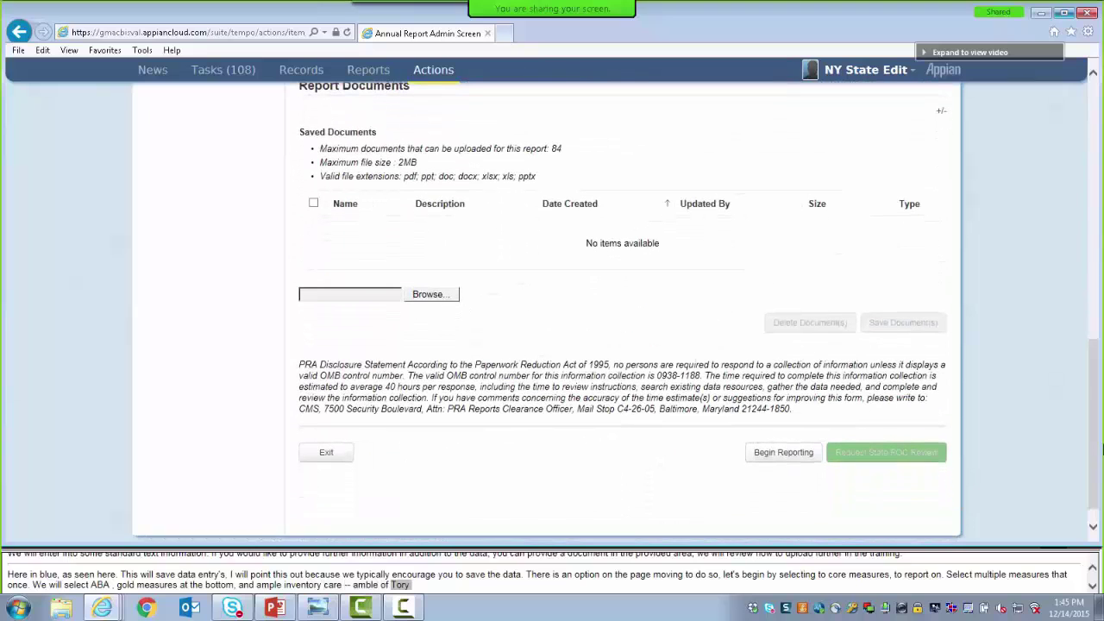
# Begin reporting on the selected measures and answer Yes to reporting on ABA
pyautogui.click(753, 455)
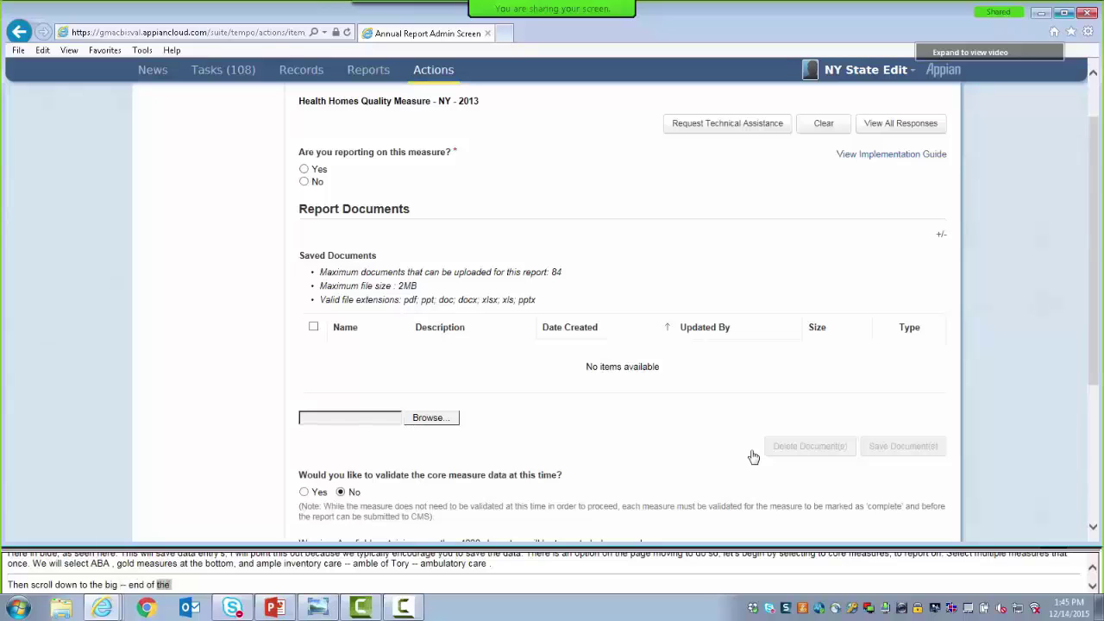
pyautogui.moveTo(1097, 251); pyautogui.dragTo(1097, 194)
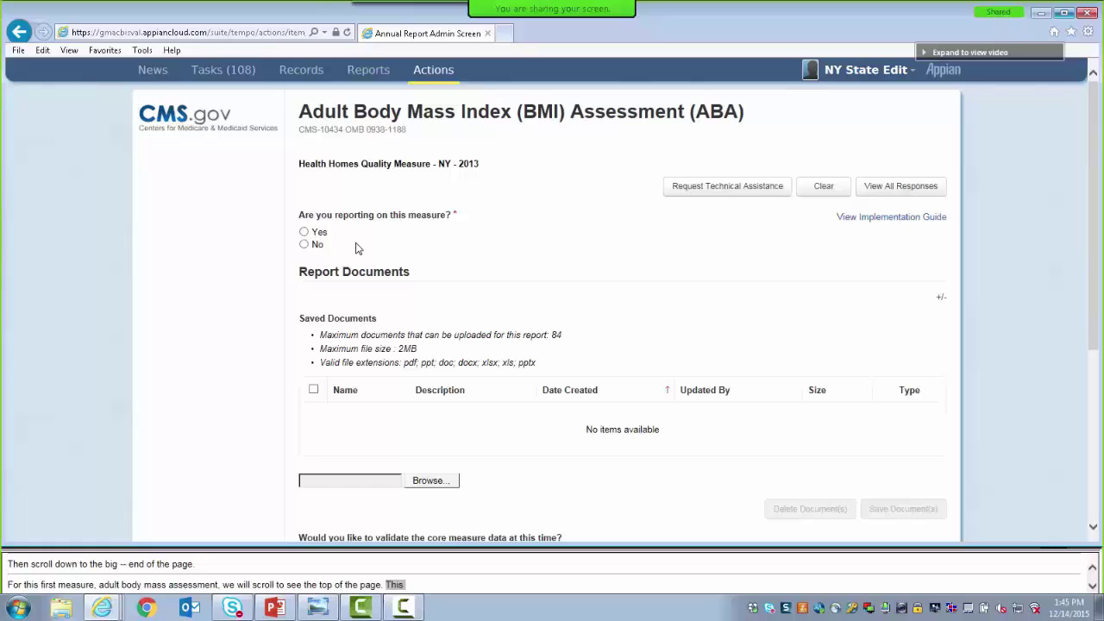
pyautogui.click(303, 232)
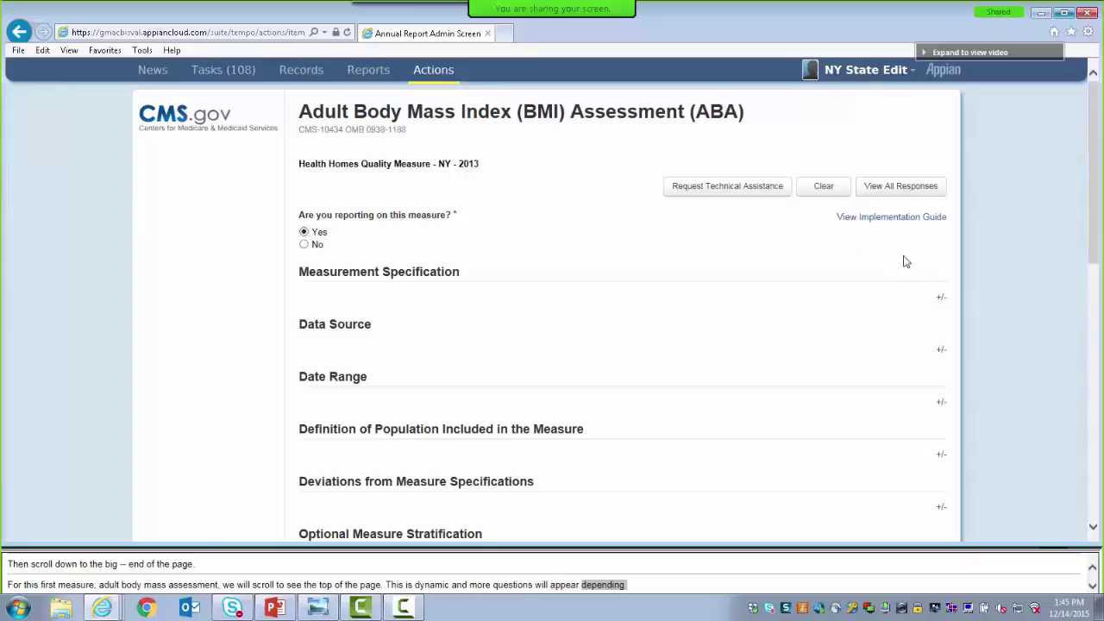
# Expand the Measurement Specification, Data Source and Date Range sections of the ABA form
pyautogui.click(941, 298)
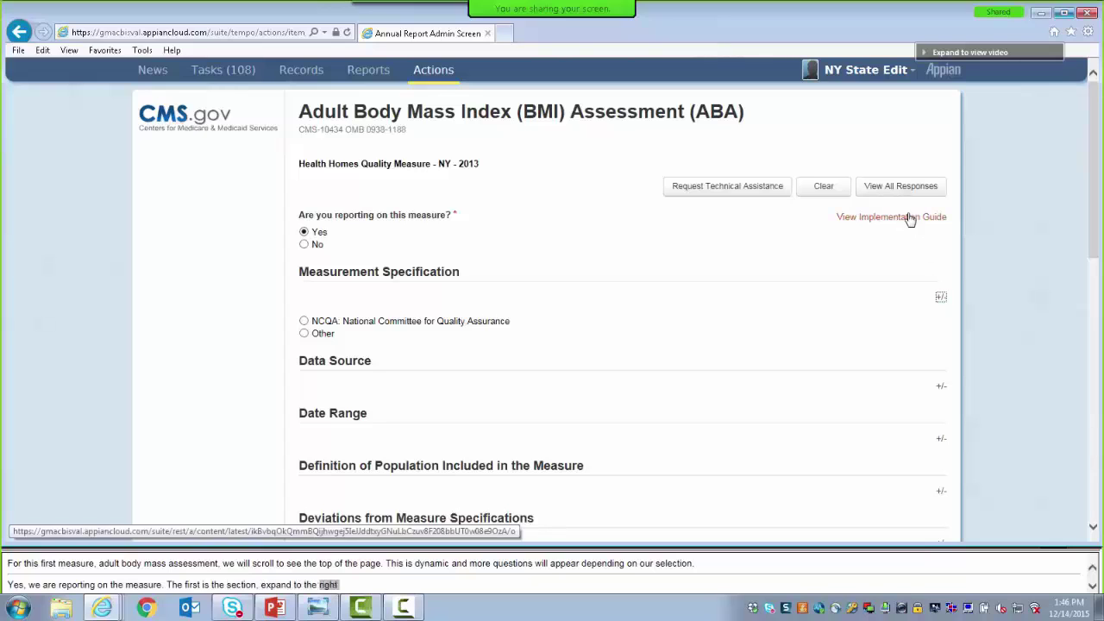
pyautogui.click(897, 188)
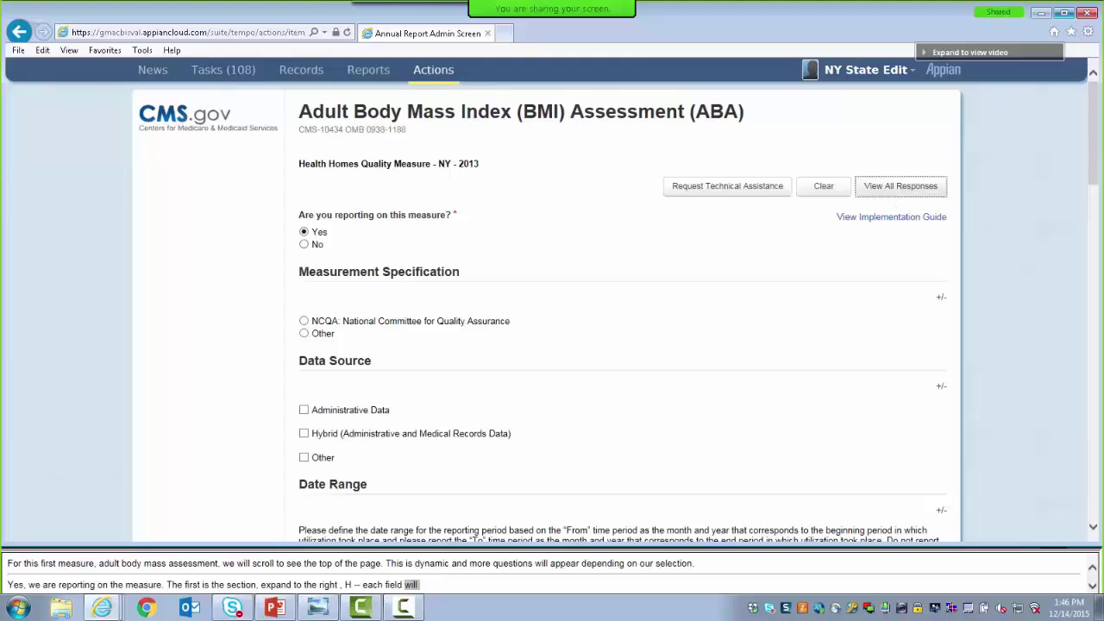
pyautogui.moveTo(1095, 167); pyautogui.dragTo(1097, 206)
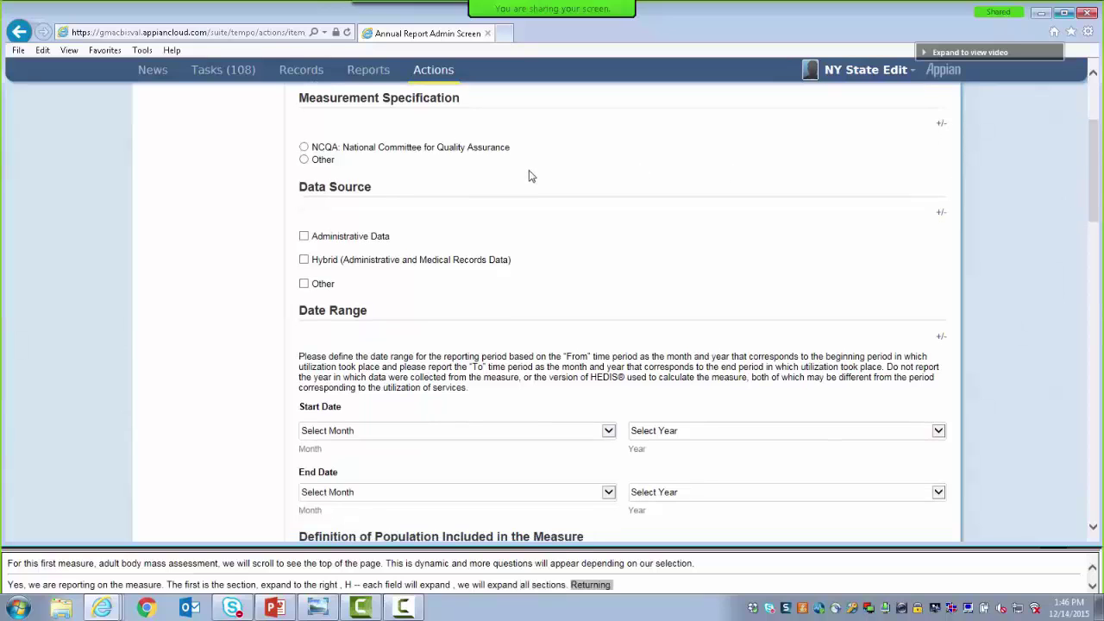
# Set the ABA measurement specification to NCQA with HEDIS version 2012
pyautogui.click(304, 148)
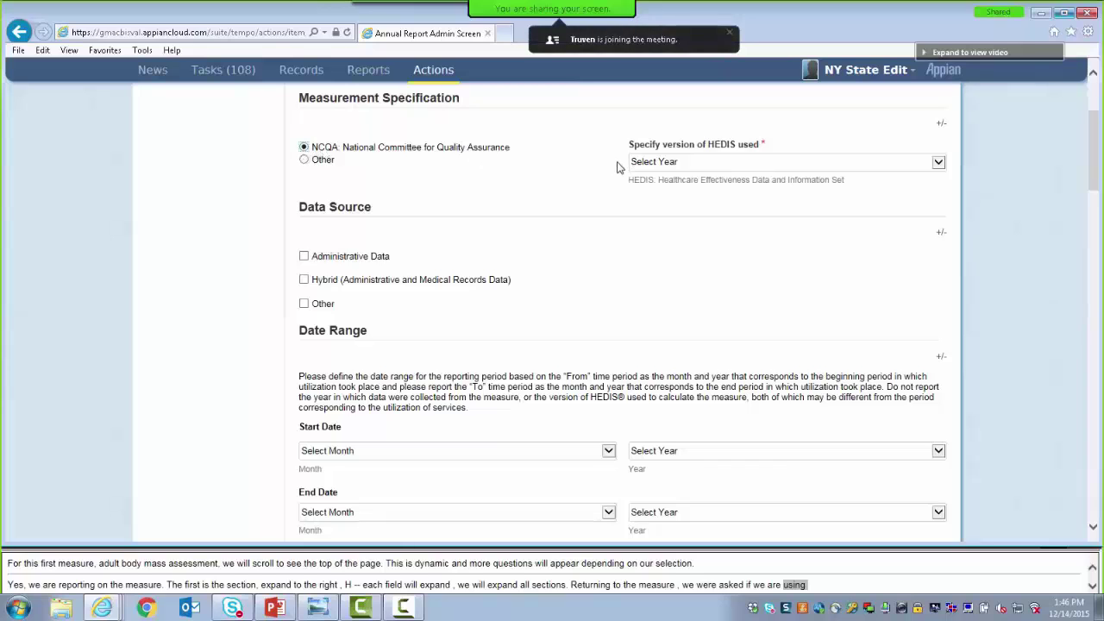
pyautogui.click(663, 166)
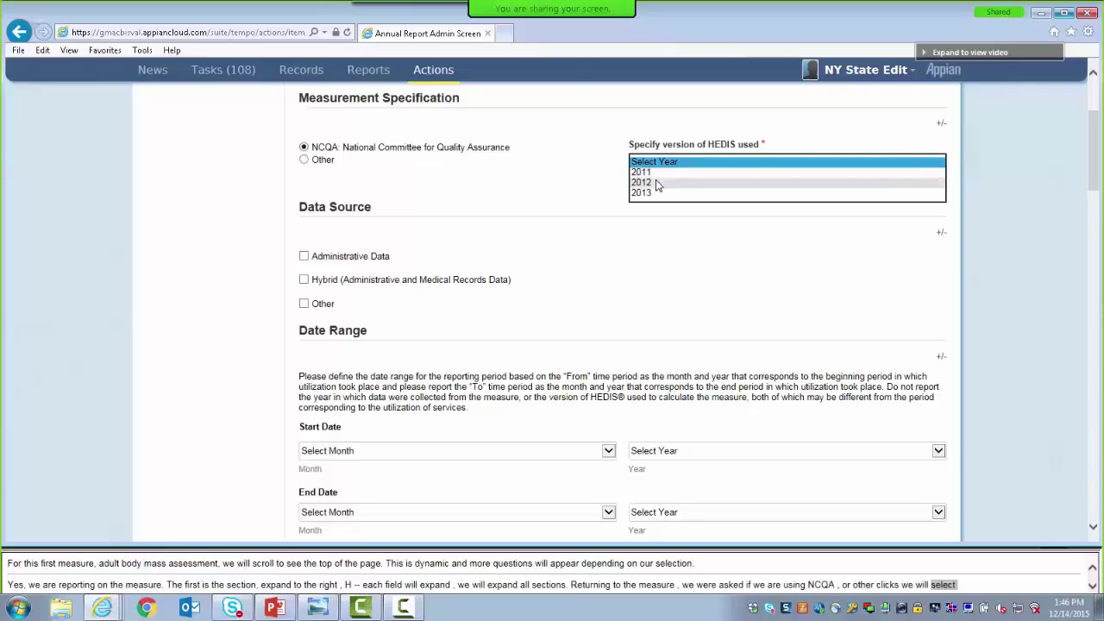
pyautogui.click(658, 182)
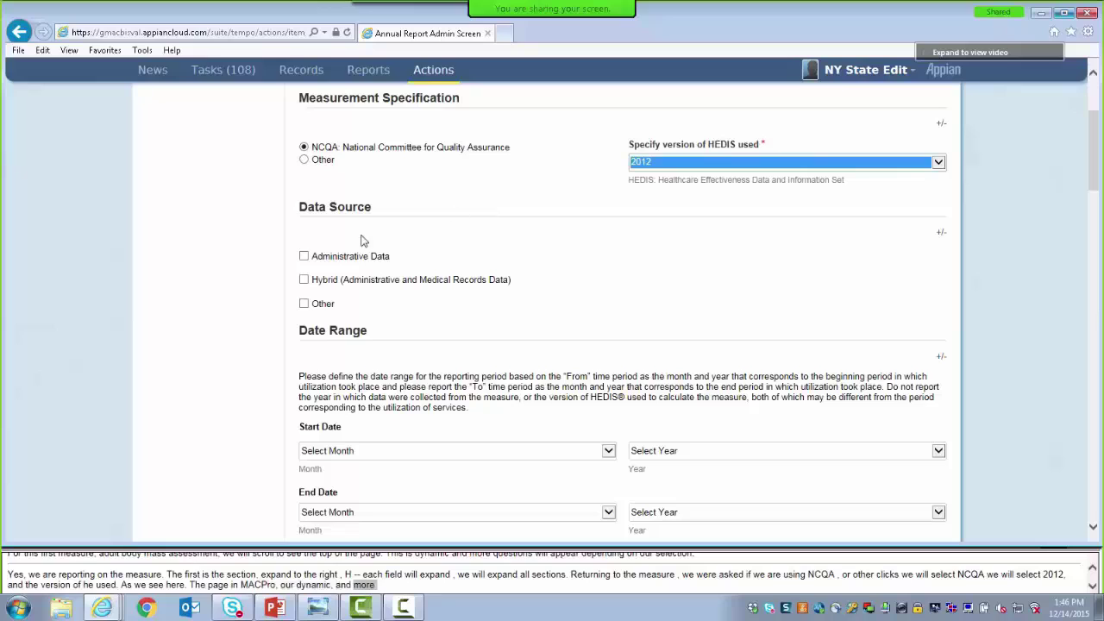
# Set the data source to Hybrid, with MMIS administrative data and both EHR and paper records
pyautogui.click(305, 280)
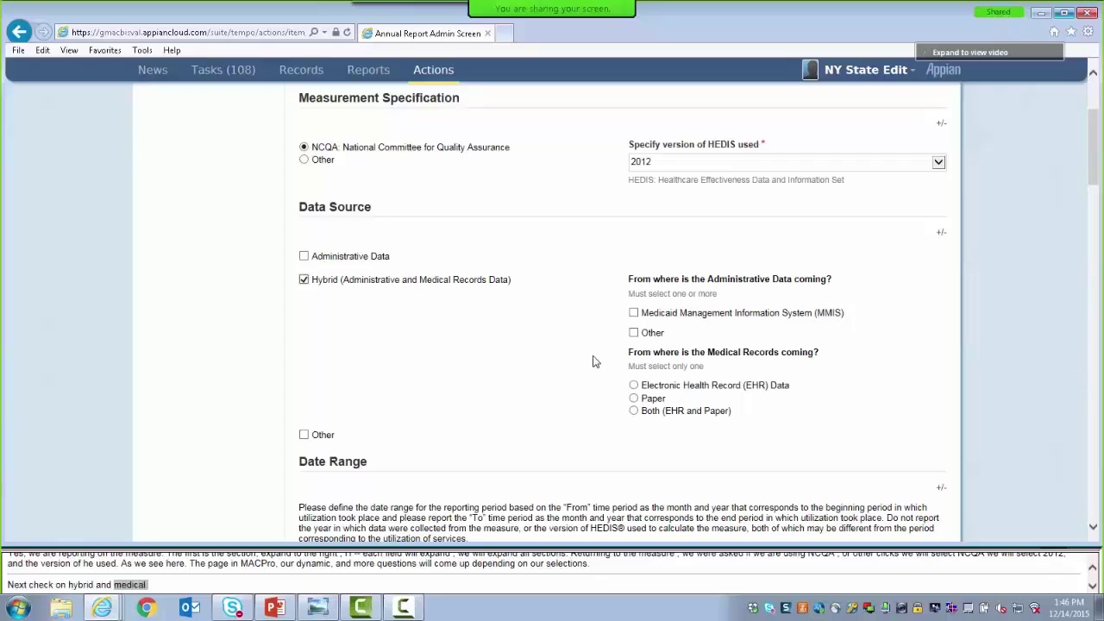
pyautogui.click(634, 313)
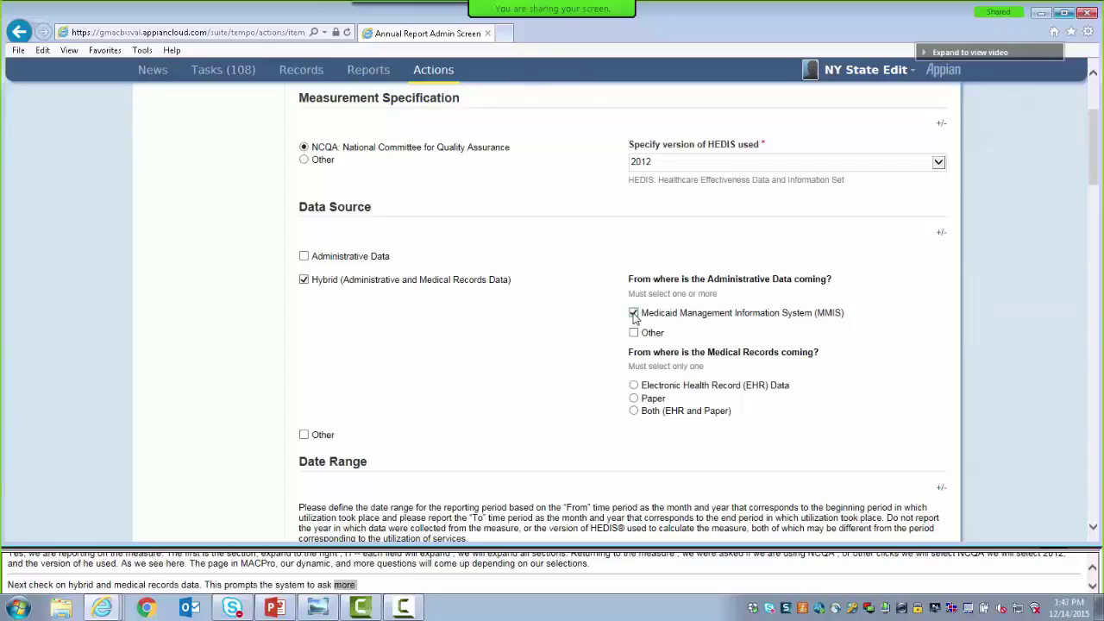
pyautogui.click(635, 413)
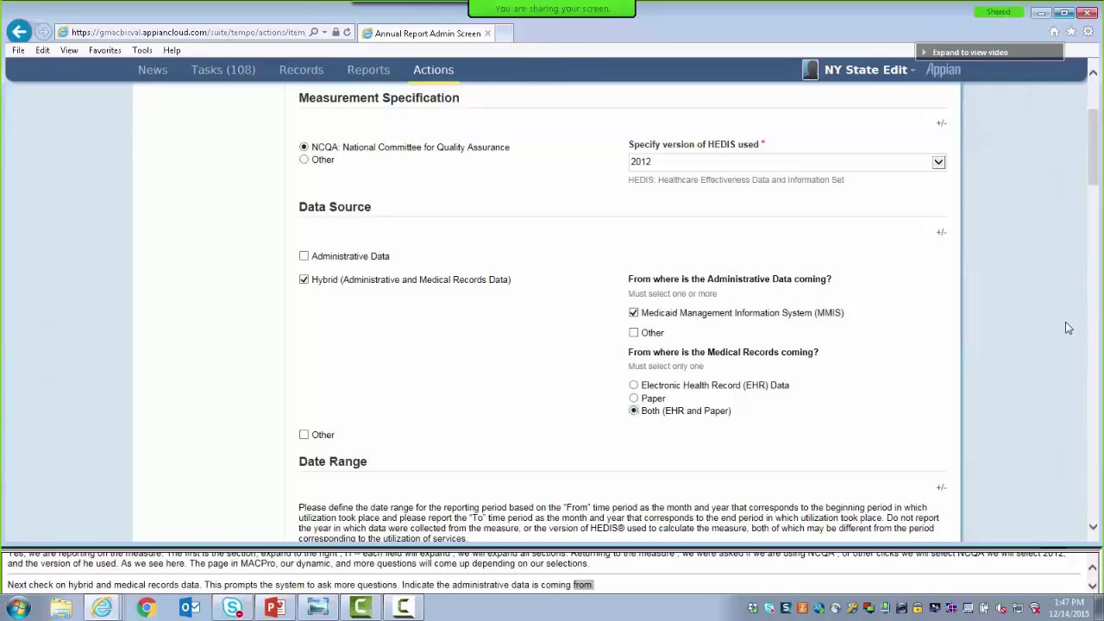
pyautogui.moveTo(1093, 158); pyautogui.dragTo(1097, 178)
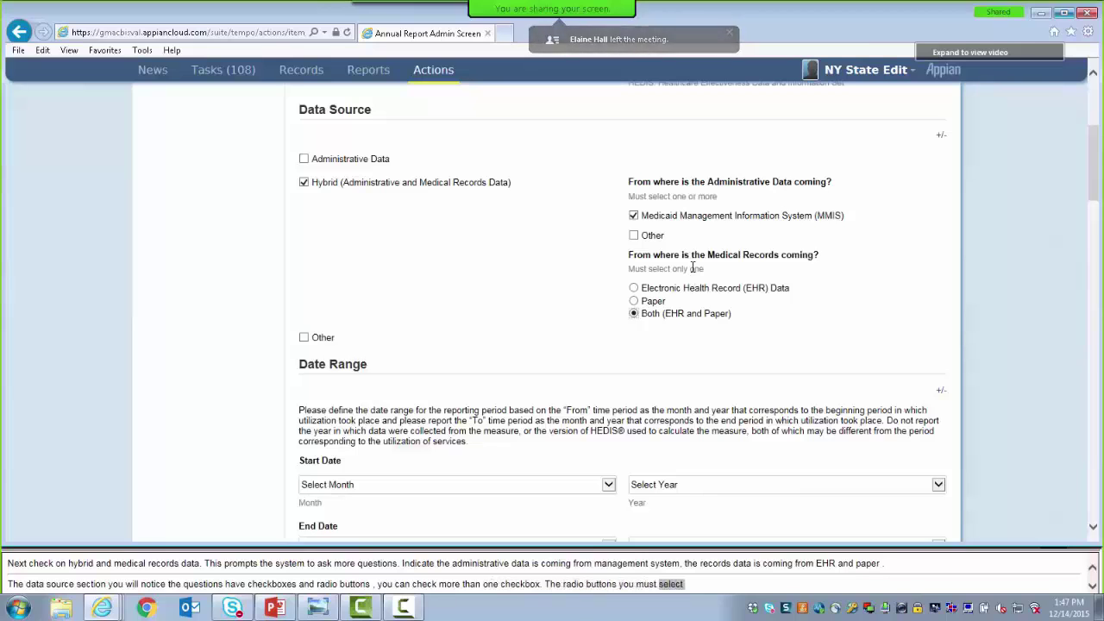
# Set the ABA date range to start July 2012 and end July 2013
pyautogui.moveTo(1092, 171); pyautogui.dragTo(1092, 210)
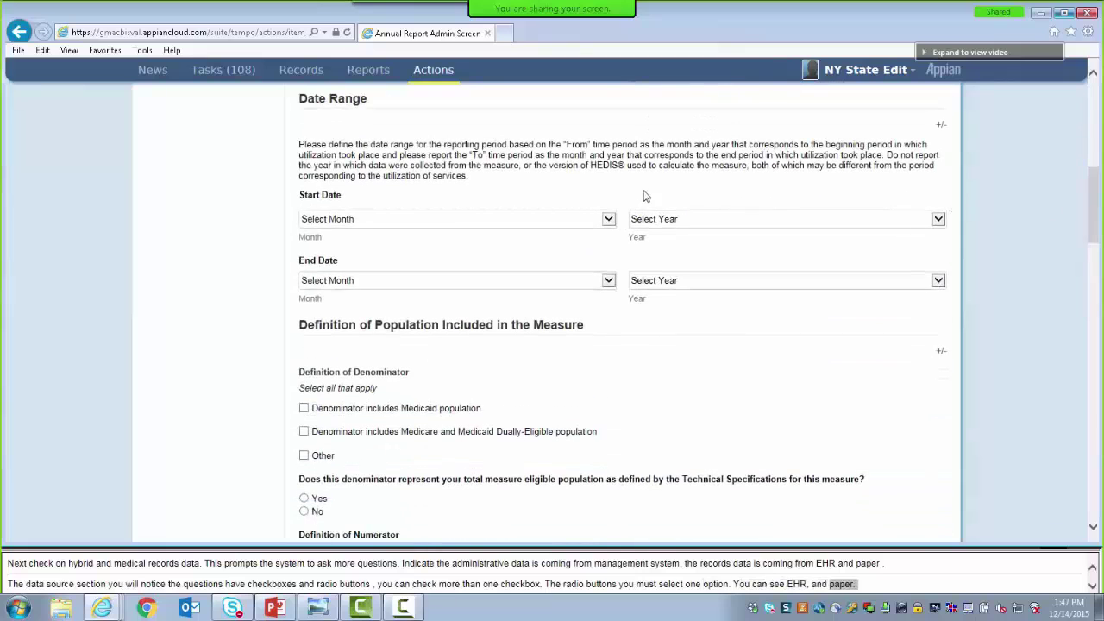
pyautogui.click(607, 220)
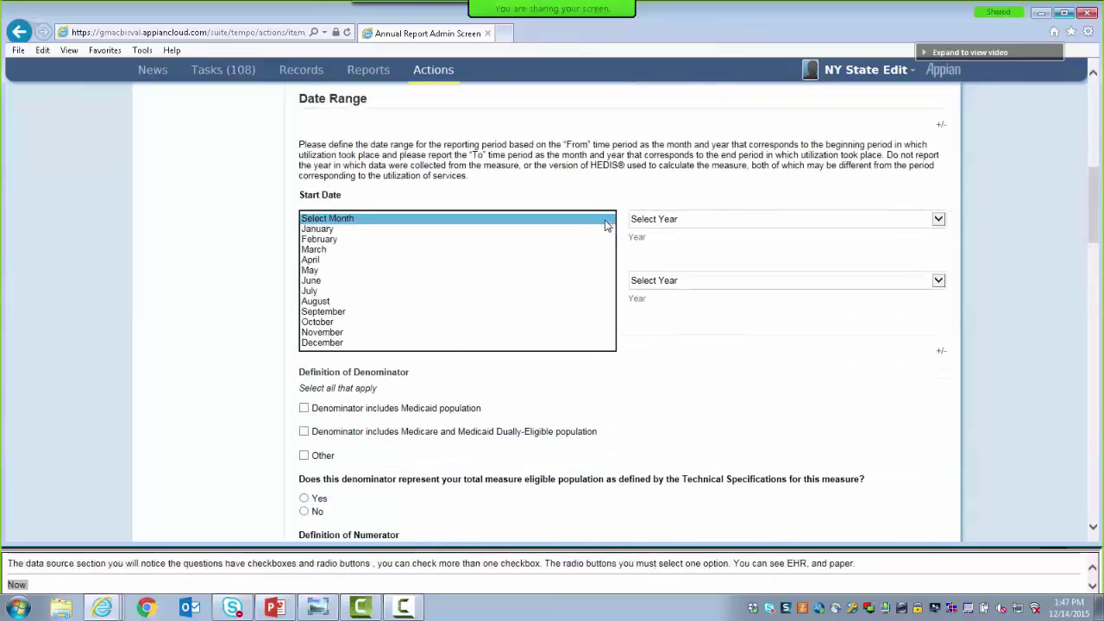
pyautogui.click(455, 292)
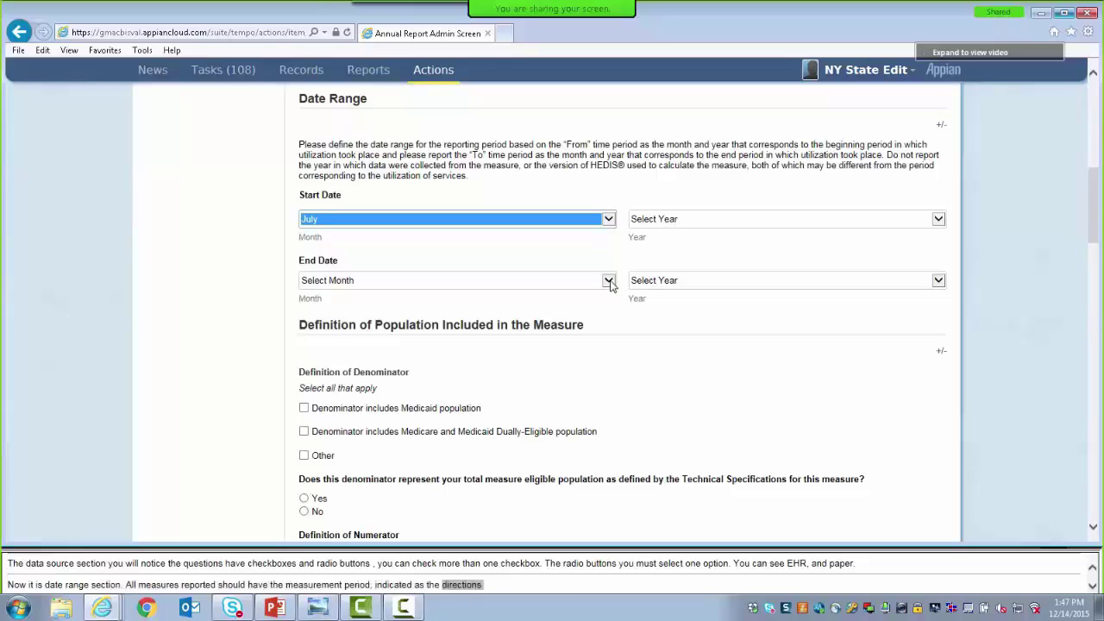
pyautogui.click(609, 281)
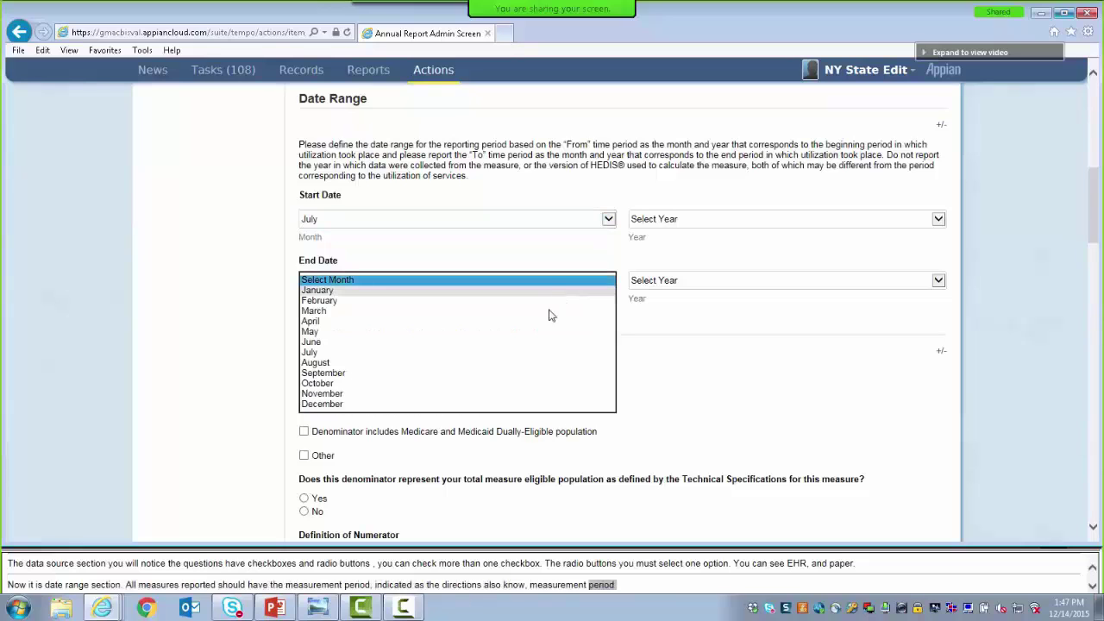
pyautogui.click(500, 353)
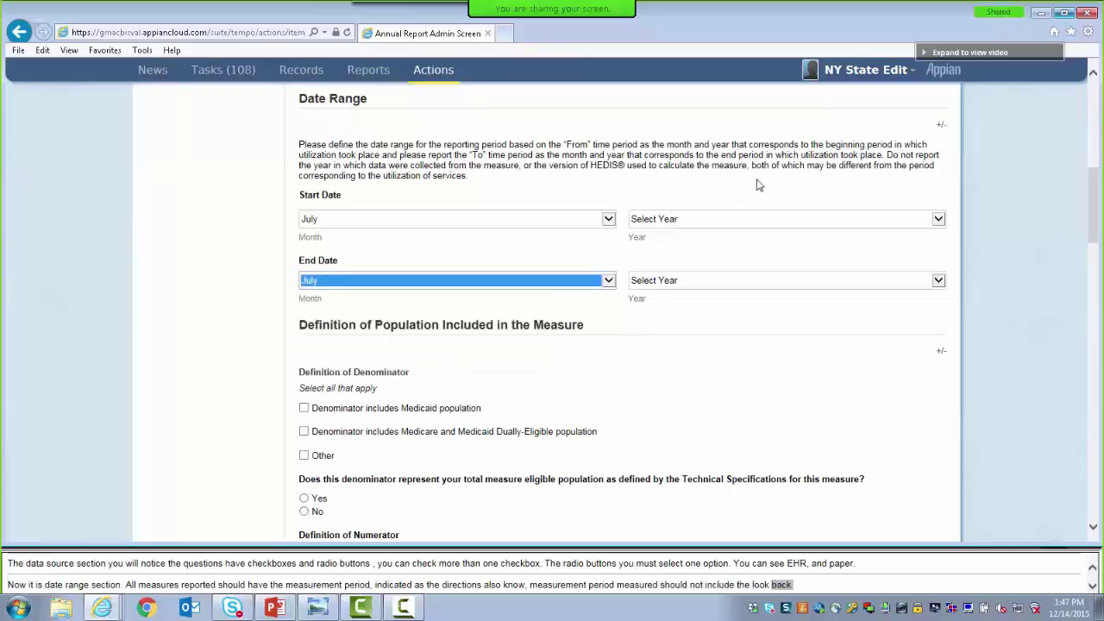
pyautogui.click(733, 222)
pyautogui.click(665, 354)
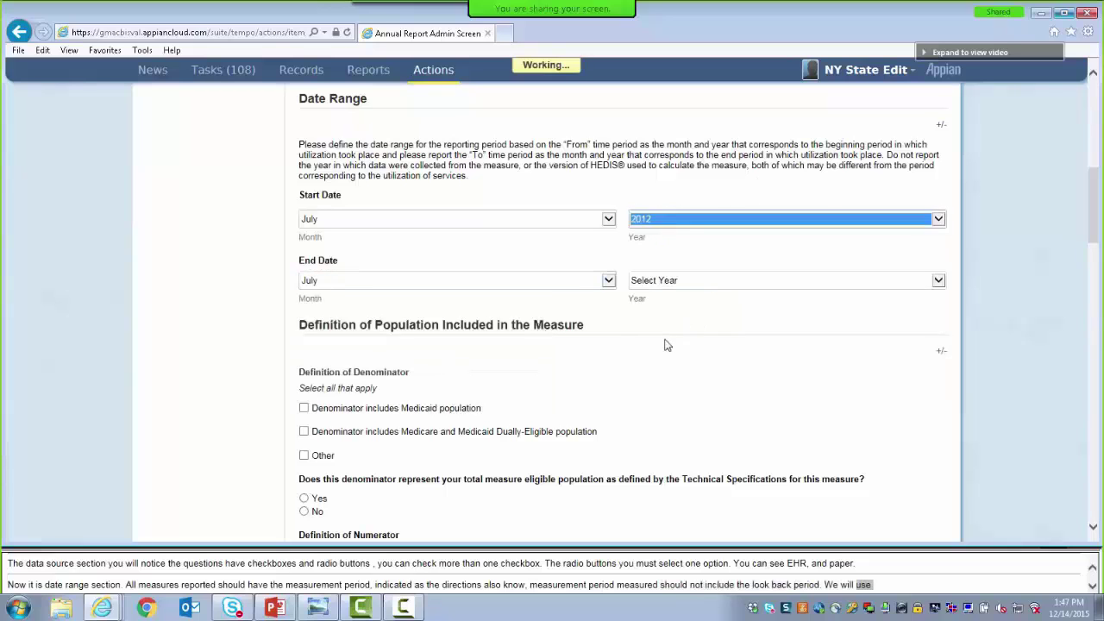
pyautogui.click(663, 281)
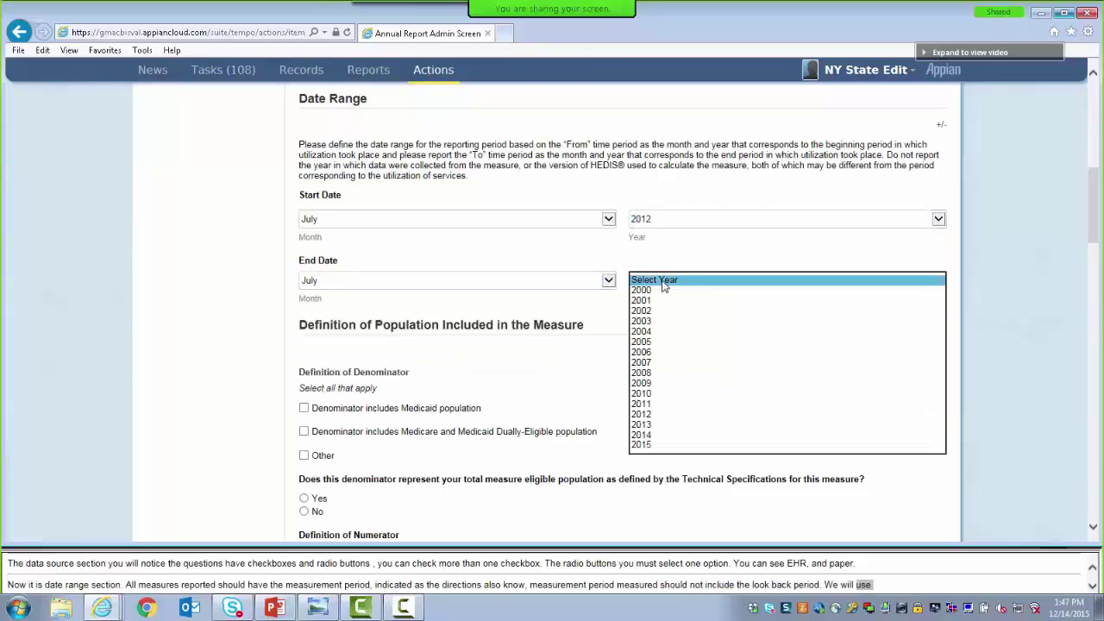
pyautogui.click(650, 426)
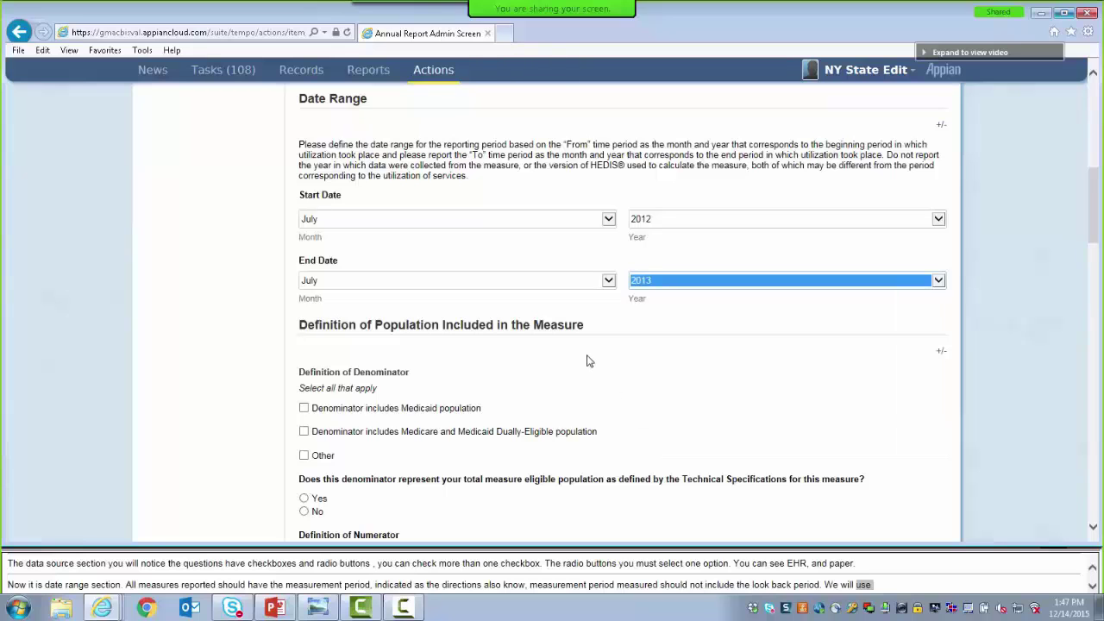
pyautogui.moveTo(1093, 233); pyautogui.dragTo(1093, 265)
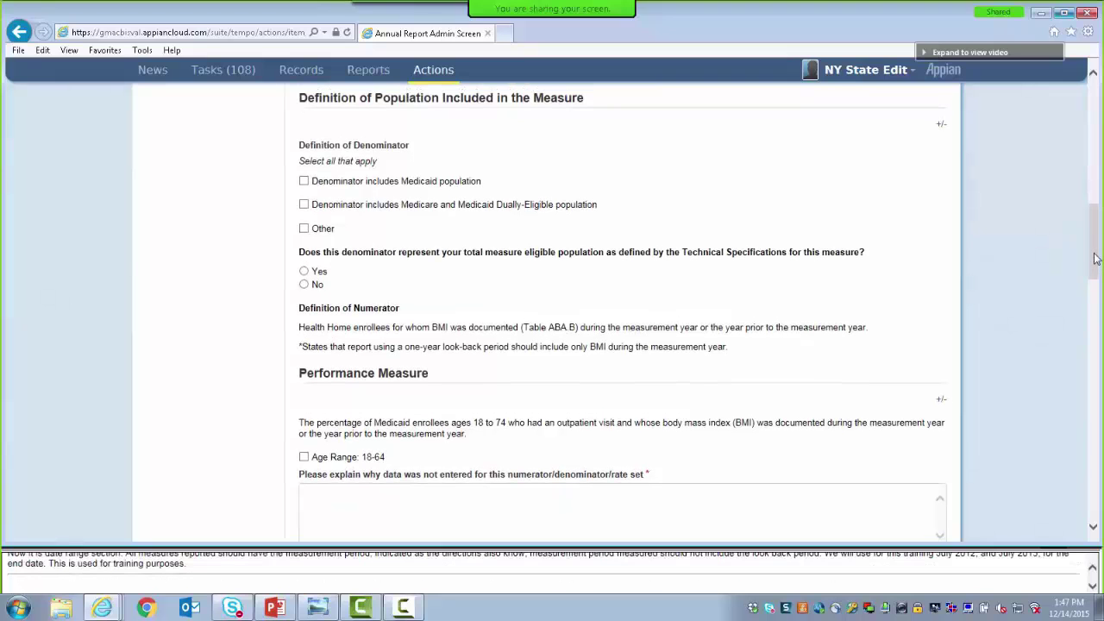
pyautogui.moveTo(1093, 244); pyautogui.dragTo(1094, 500)
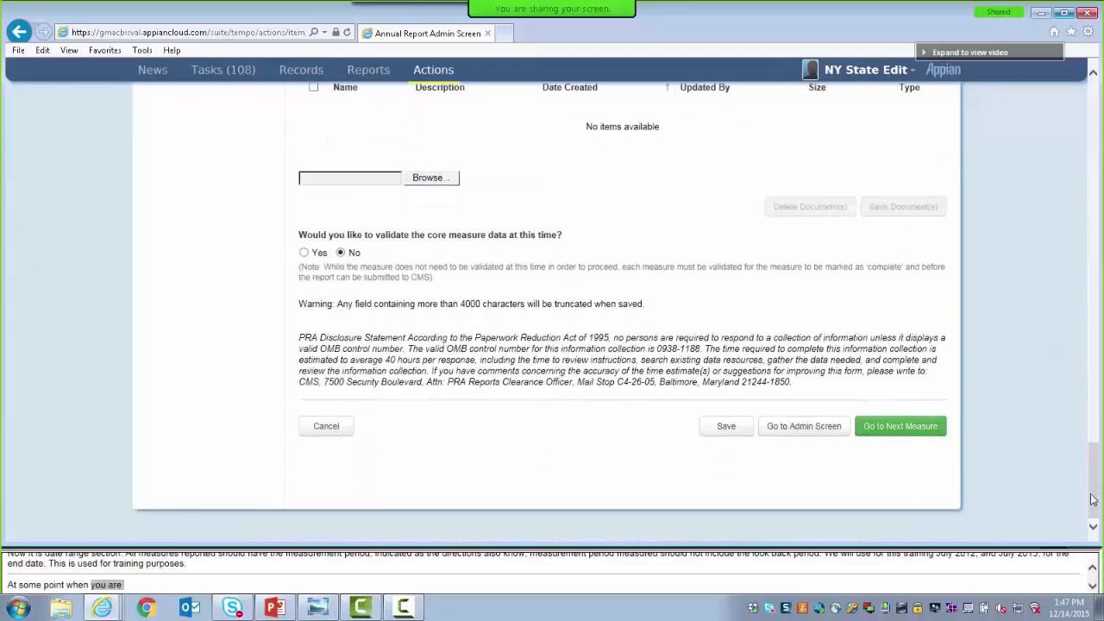
# Save the ABA answers, check the expanded sections, and return to the admin screen
pyautogui.click(719, 426)
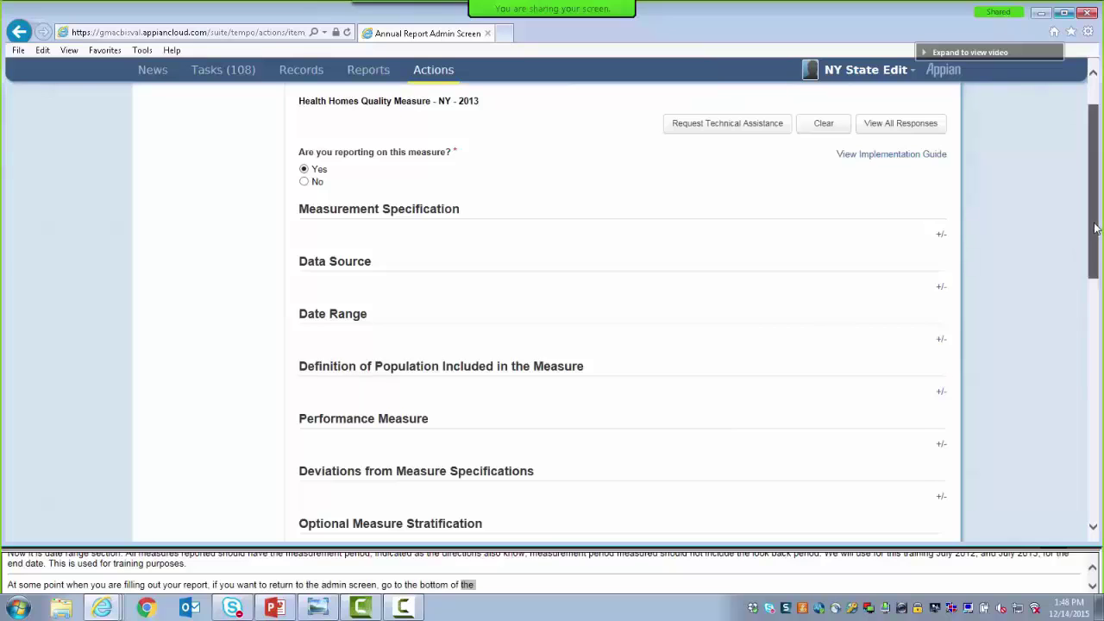
pyautogui.moveTo(1093, 213); pyautogui.dragTo(1092, 189)
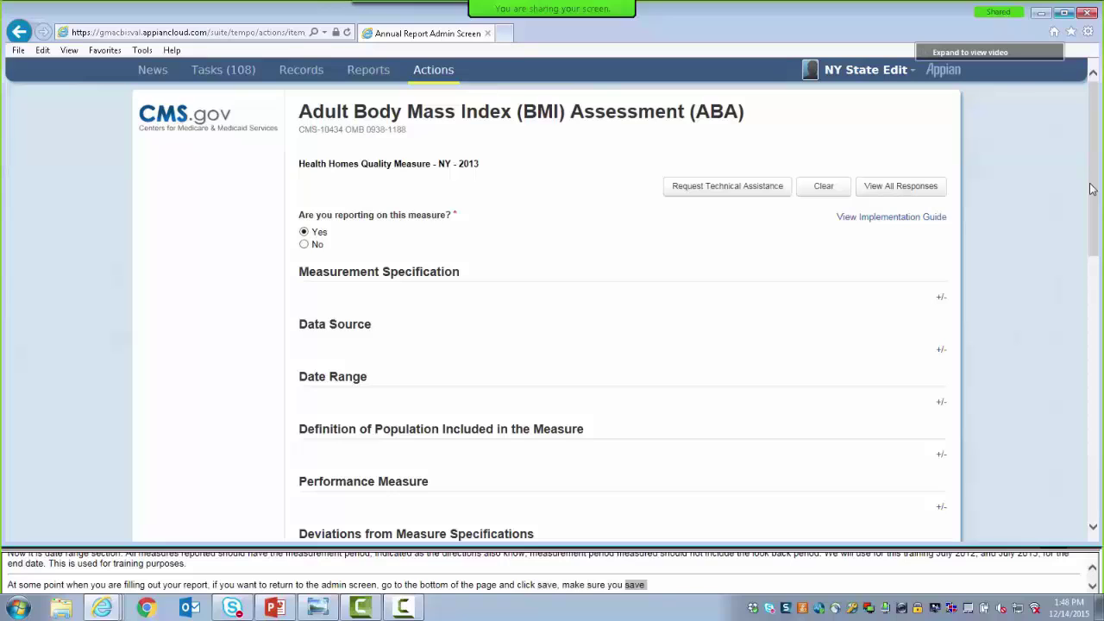
pyautogui.click(941, 350)
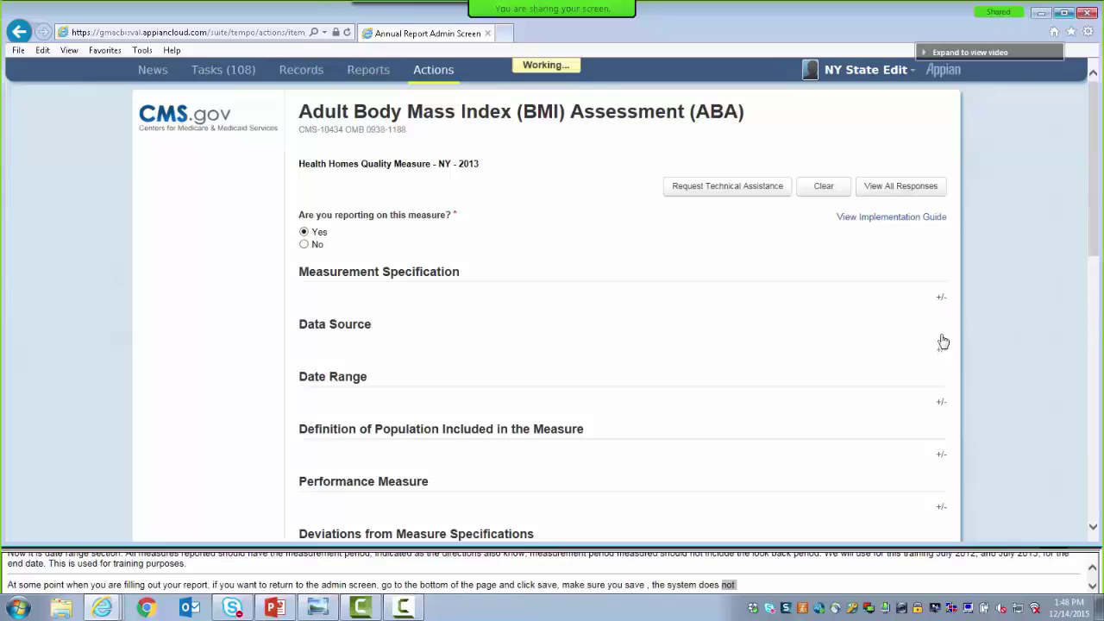
pyautogui.click(941, 298)
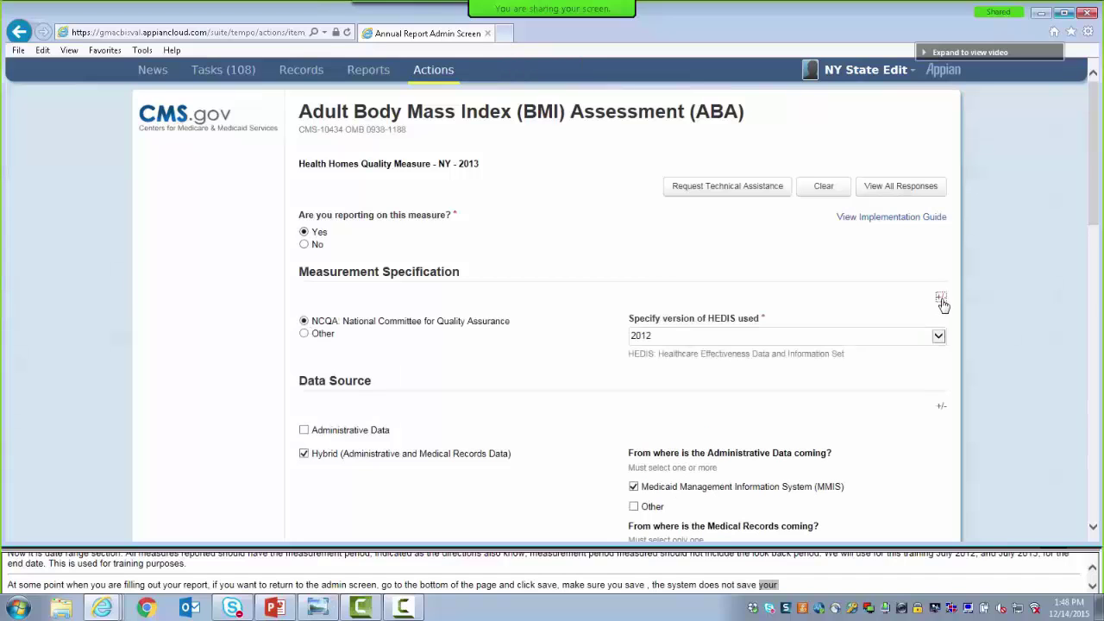
pyautogui.moveTo(1099, 217); pyautogui.dragTo(1089, 547)
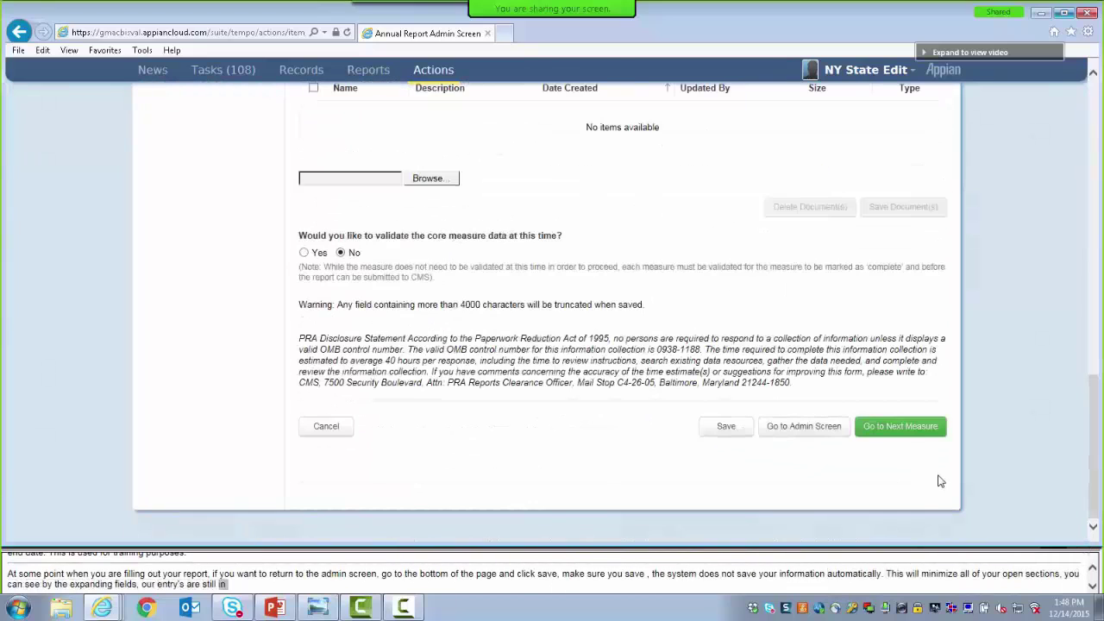
pyautogui.click(776, 429)
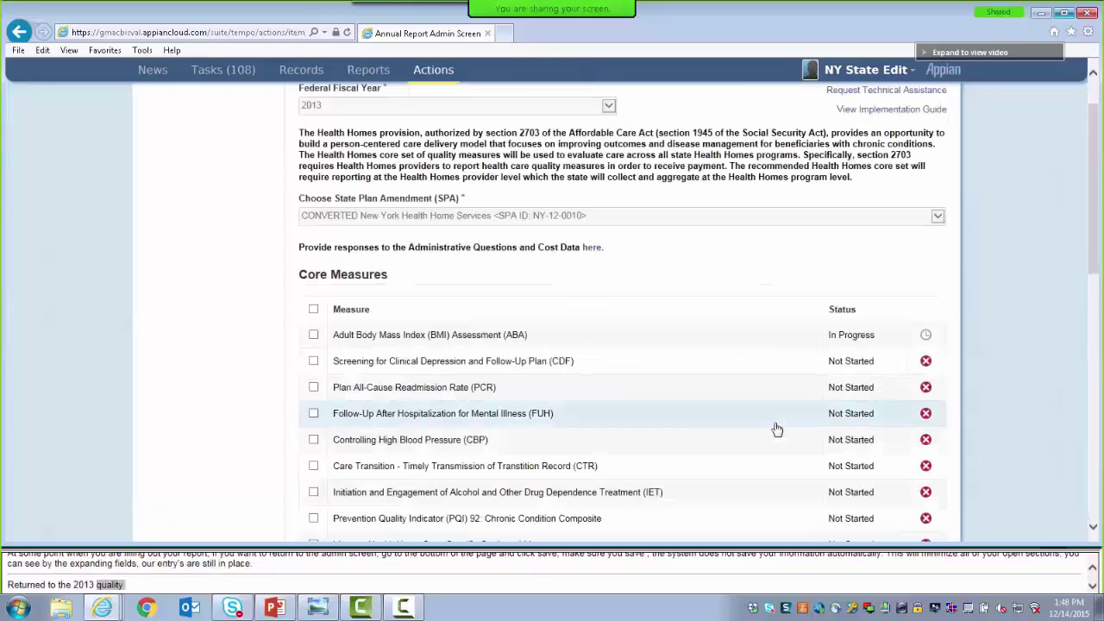
# Re-tick ABA, State Specific Goals and AMB measures, then begin reporting on them
pyautogui.moveTo(1093, 263); pyautogui.dragTo(1097, 218)
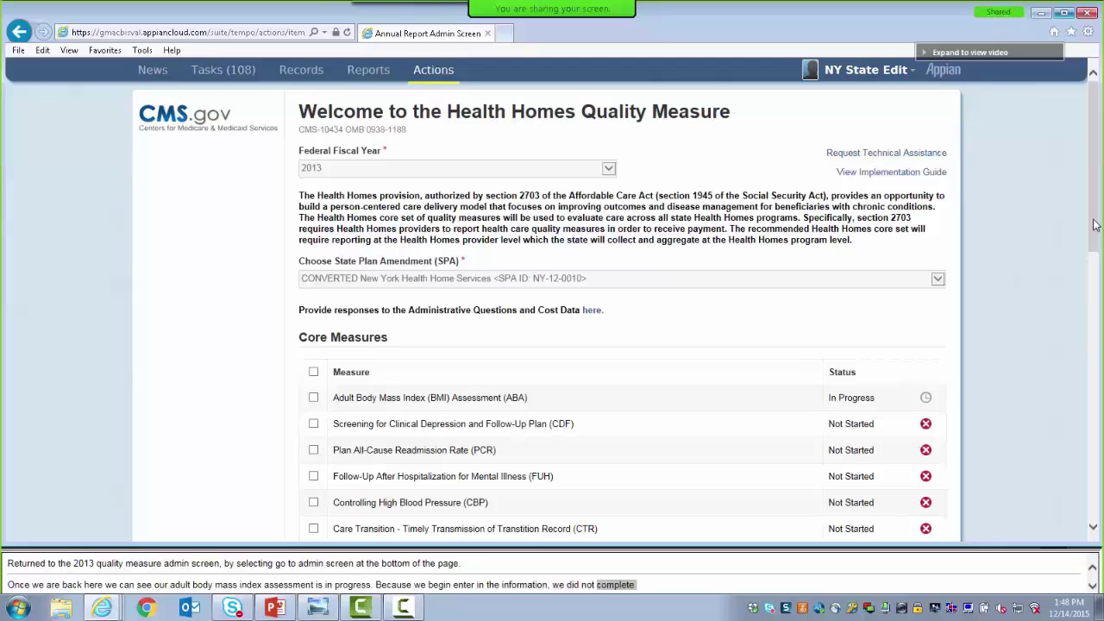
pyautogui.moveTo(1093, 224); pyautogui.dragTo(1000, 284)
pyautogui.click(313, 239)
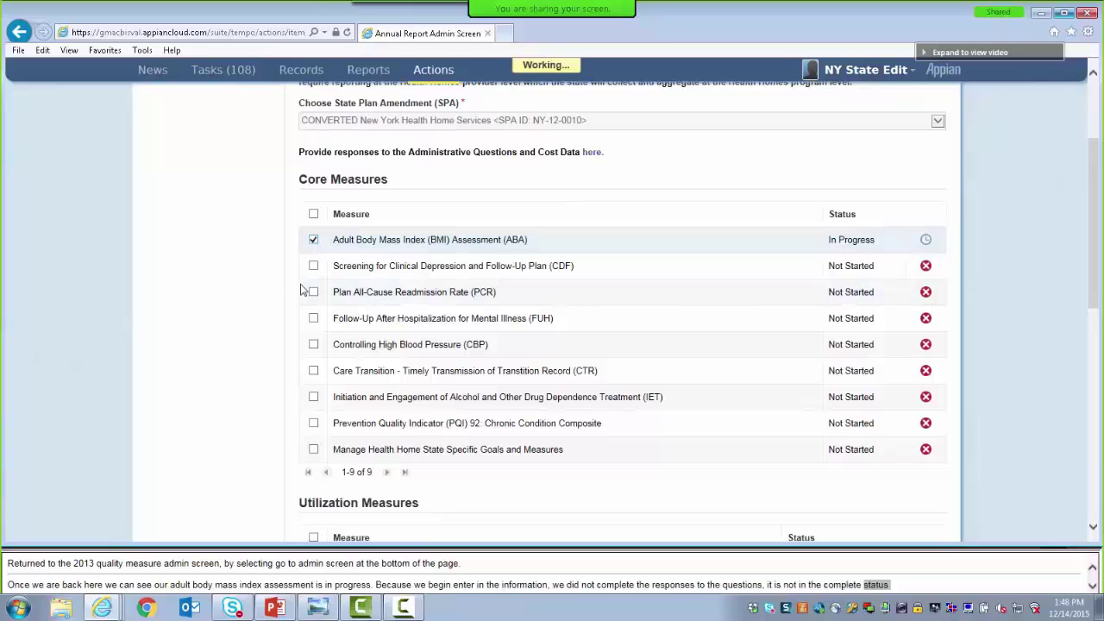
pyautogui.click(313, 450)
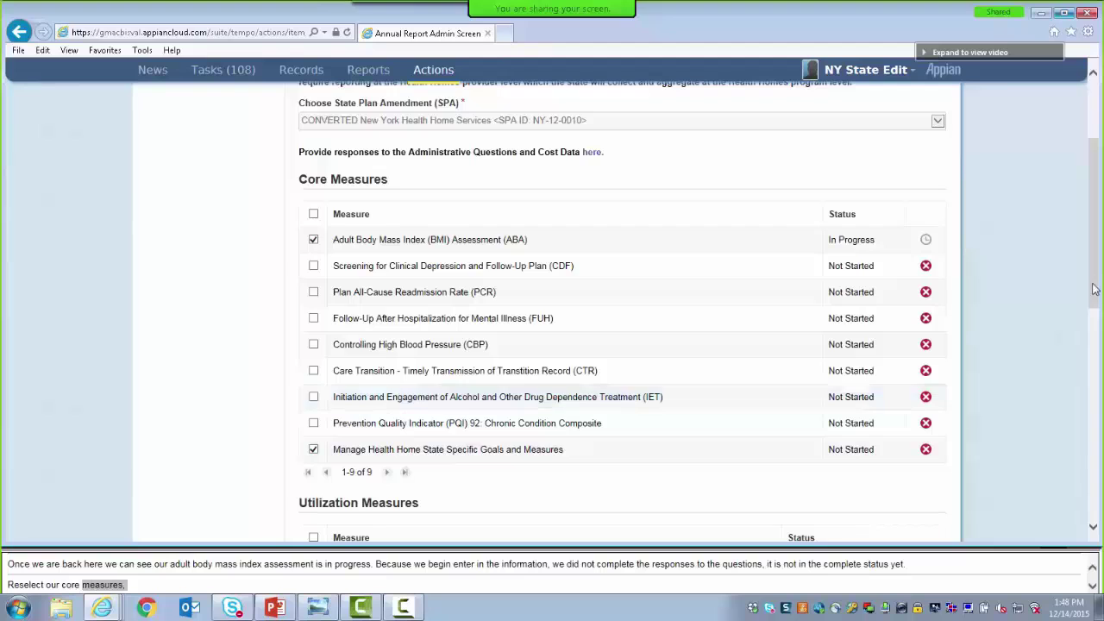
pyautogui.moveTo(1095, 293); pyautogui.dragTo(1097, 371)
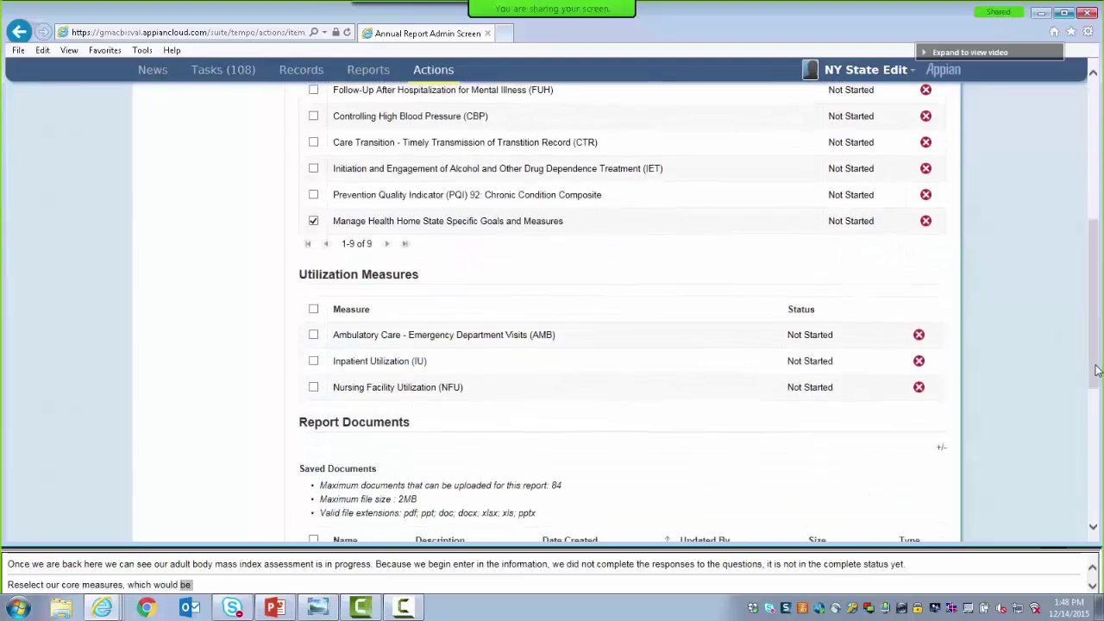
pyautogui.click(313, 334)
pyautogui.scroll(-4, 770, 467)
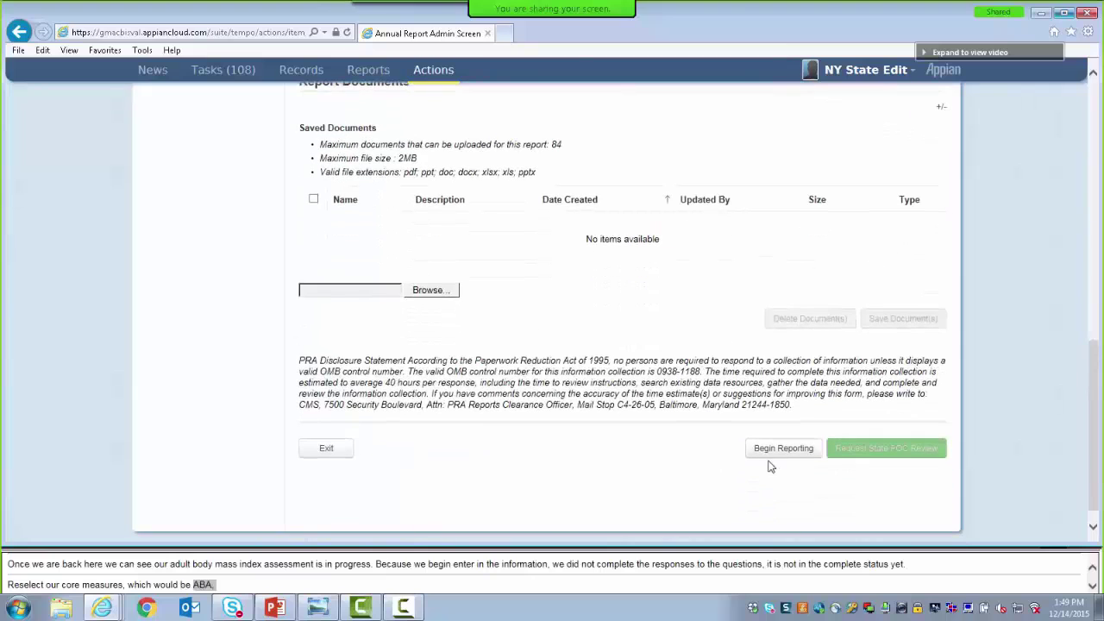
pyautogui.click(771, 457)
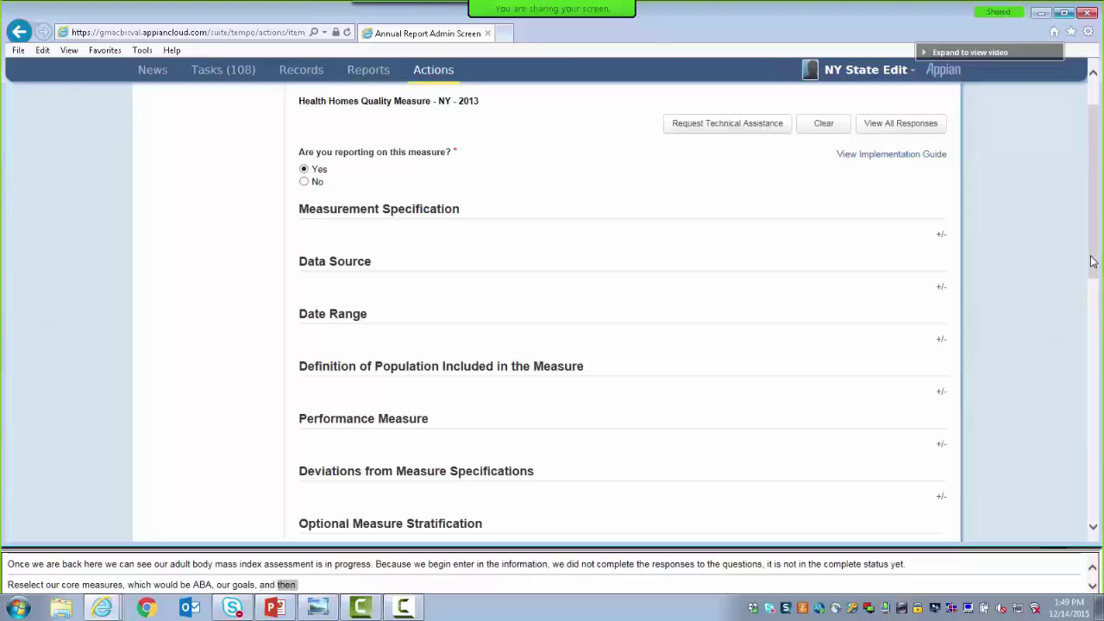
# View all ABA responses and scroll to Definition of Population Included in the Measure
pyautogui.moveTo(1094, 264); pyautogui.dragTo(1094, 196)
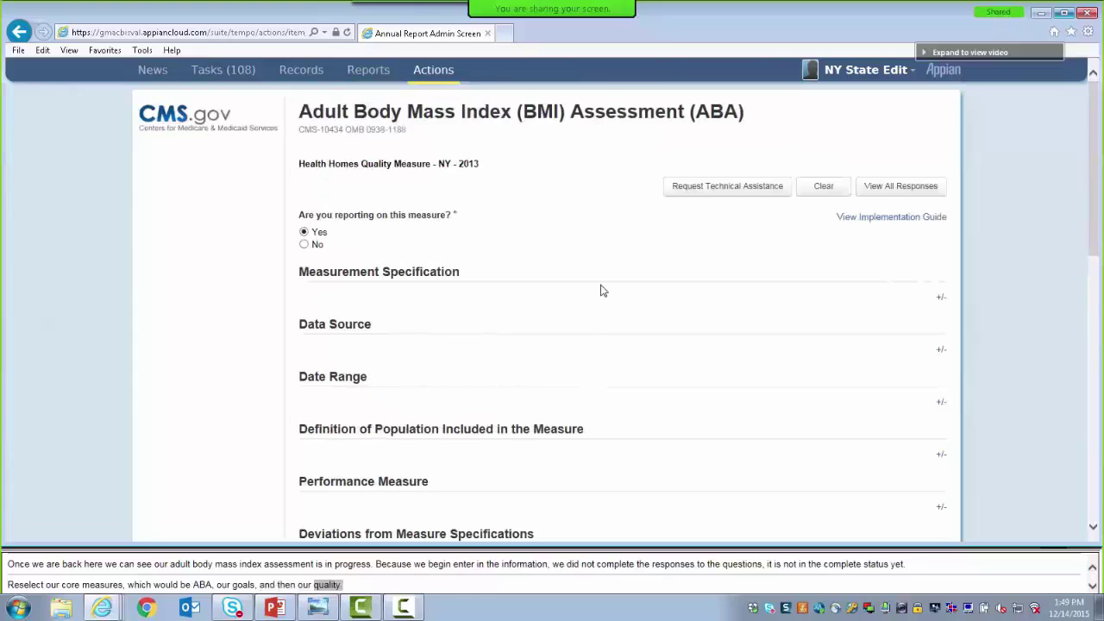
pyautogui.click(926, 200)
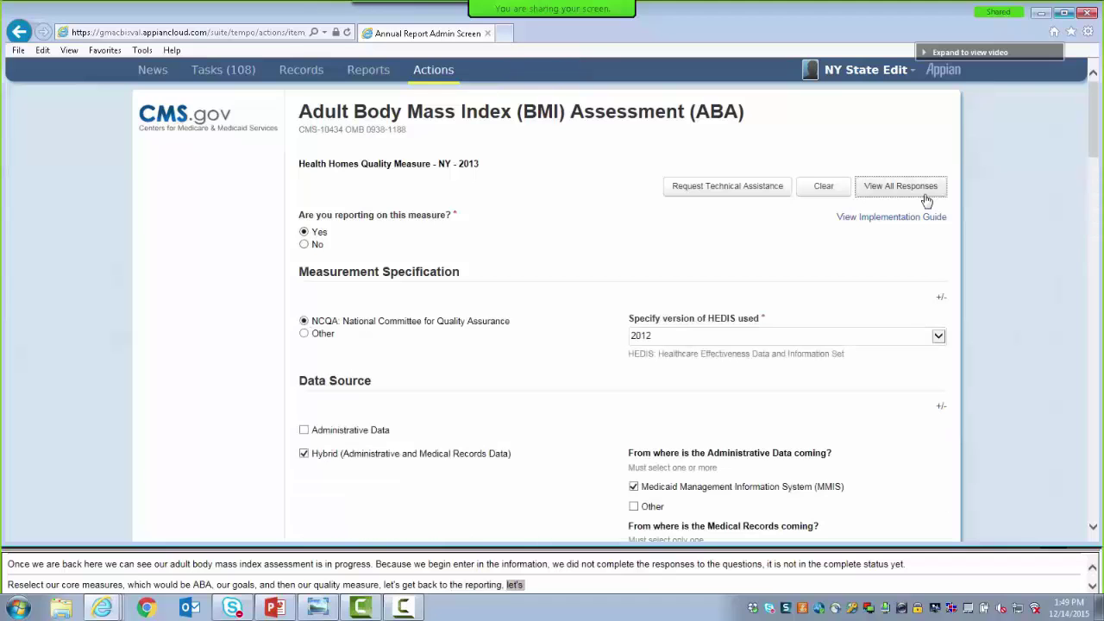
pyautogui.moveTo(1098, 144); pyautogui.dragTo(1099, 267)
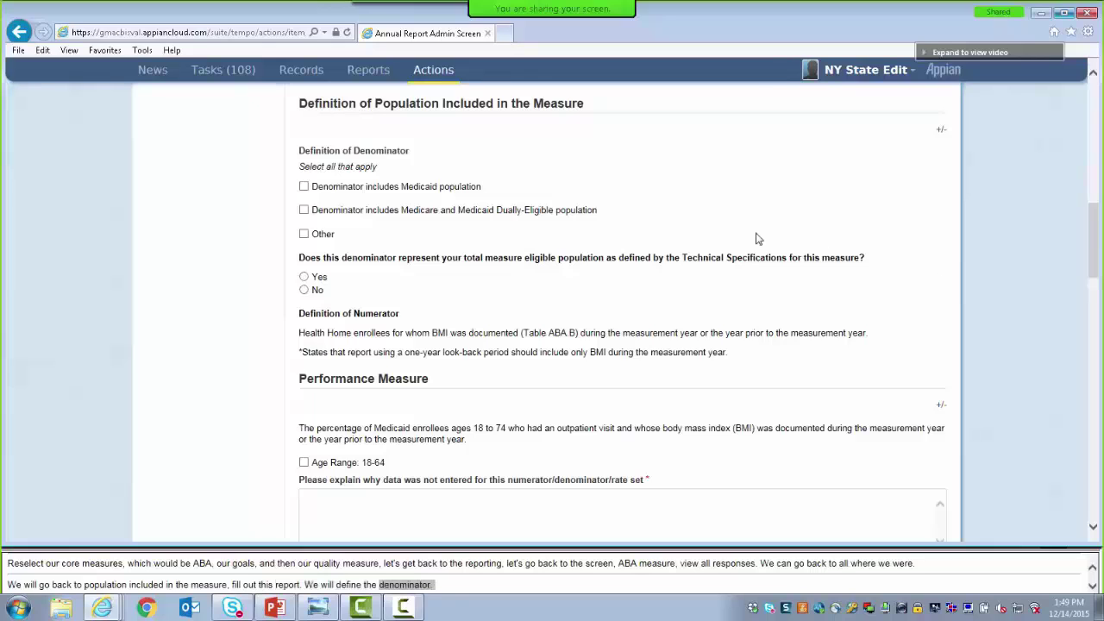
# Mark the denominator as including Medicaid population and answer Yes for total eligible population
pyautogui.click(303, 187)
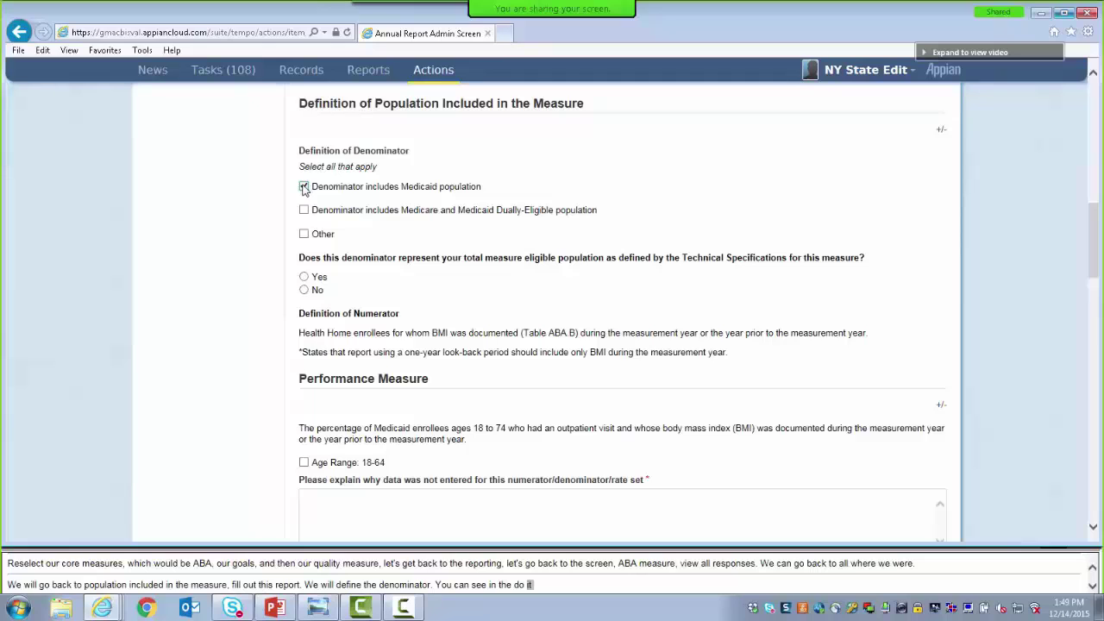
pyautogui.click(303, 277)
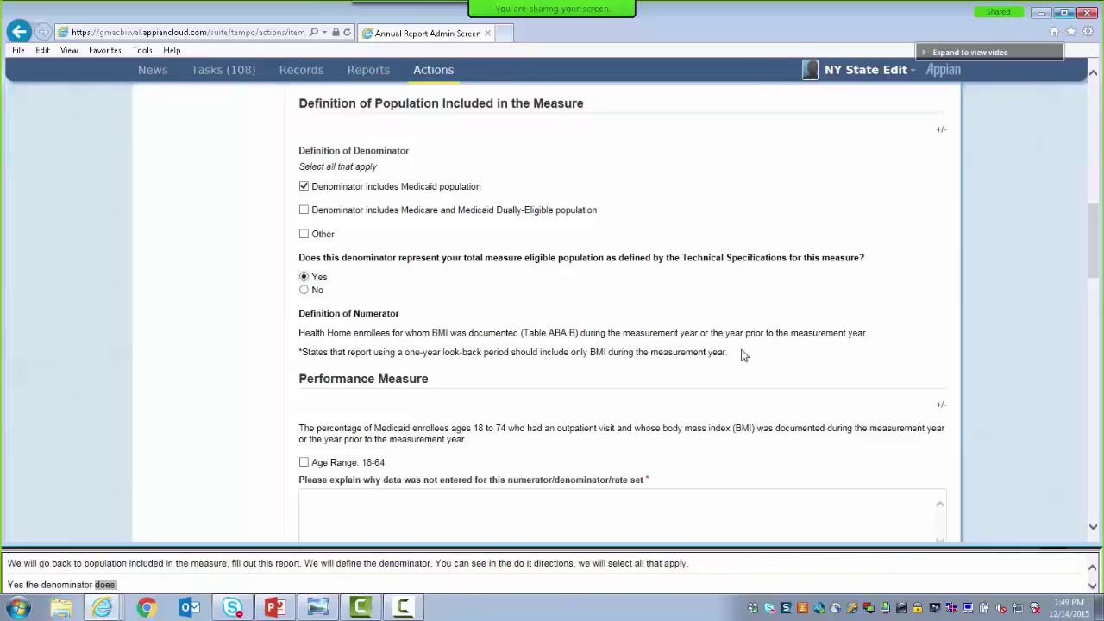
pyautogui.moveTo(1094, 256); pyautogui.dragTo(1098, 300)
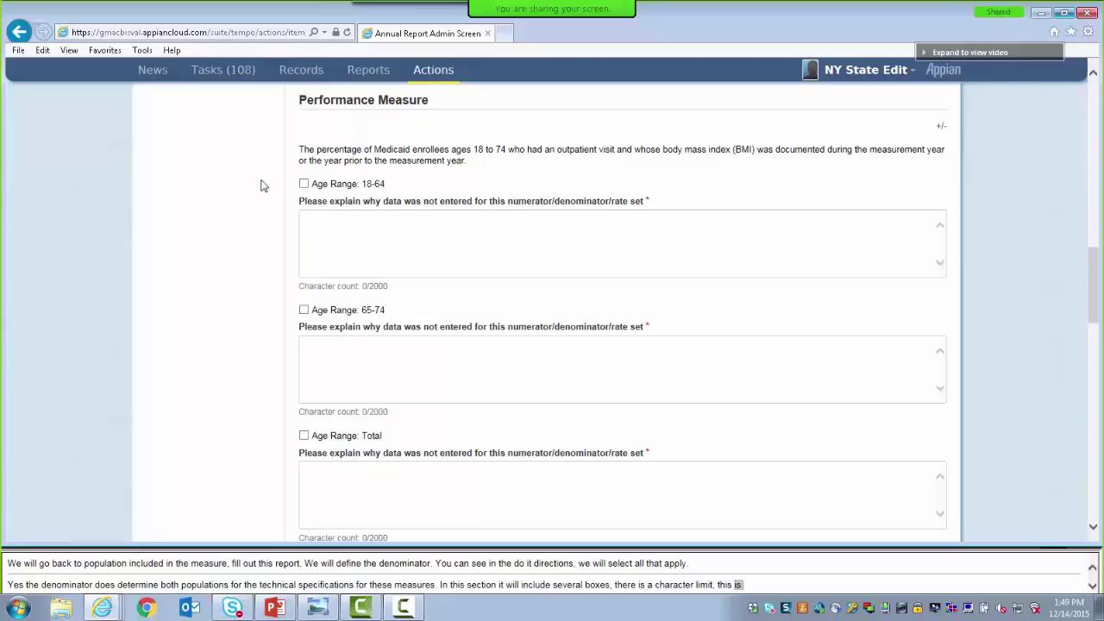
# Tick the 18-64 age range and enter numerator 1000 and denominator 3000
pyautogui.click(304, 184)
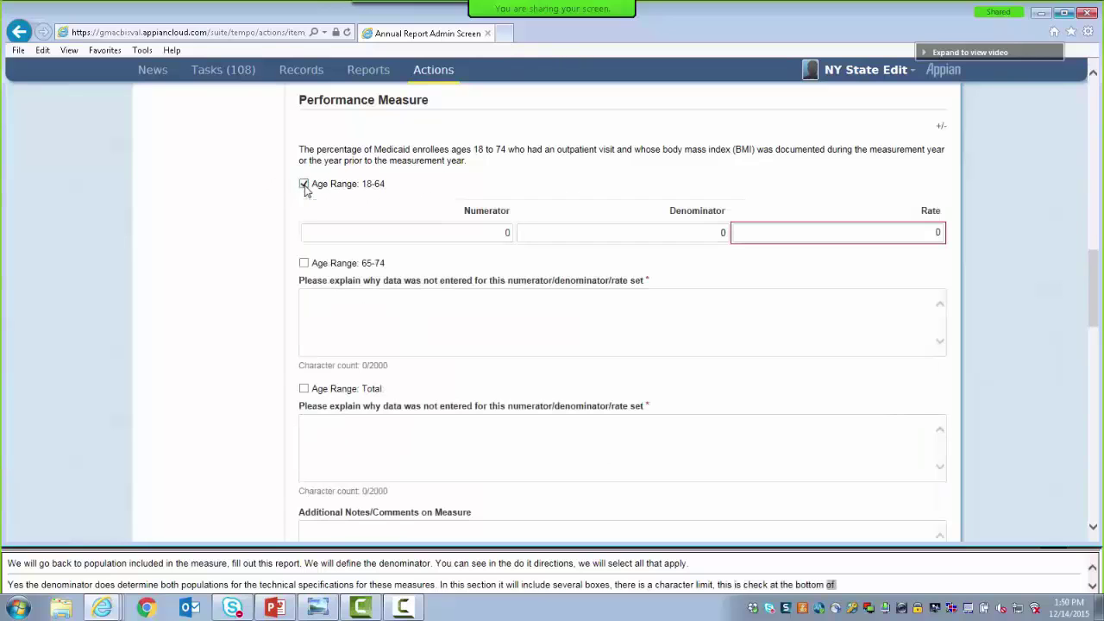
pyautogui.click(459, 235)
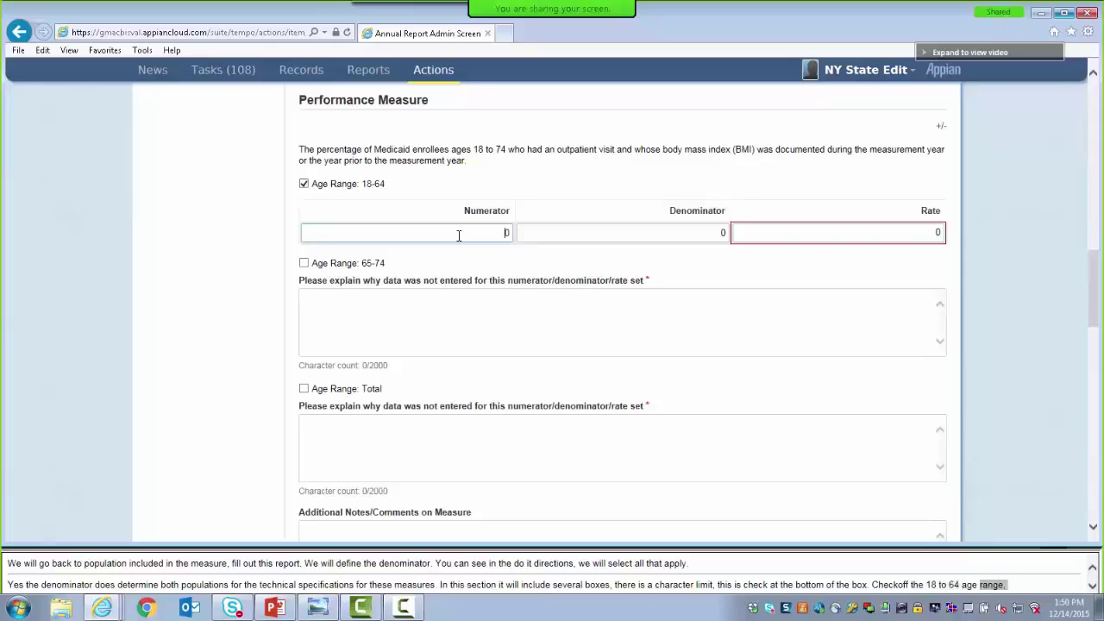
pyautogui.write('1000')
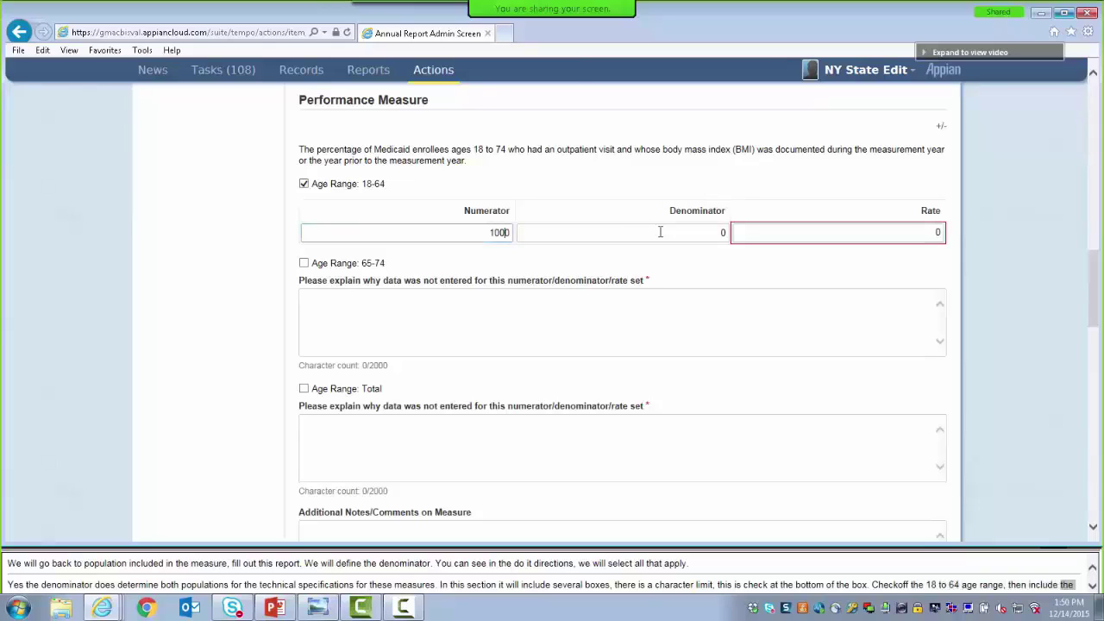
pyautogui.click(664, 234)
pyautogui.write('1')
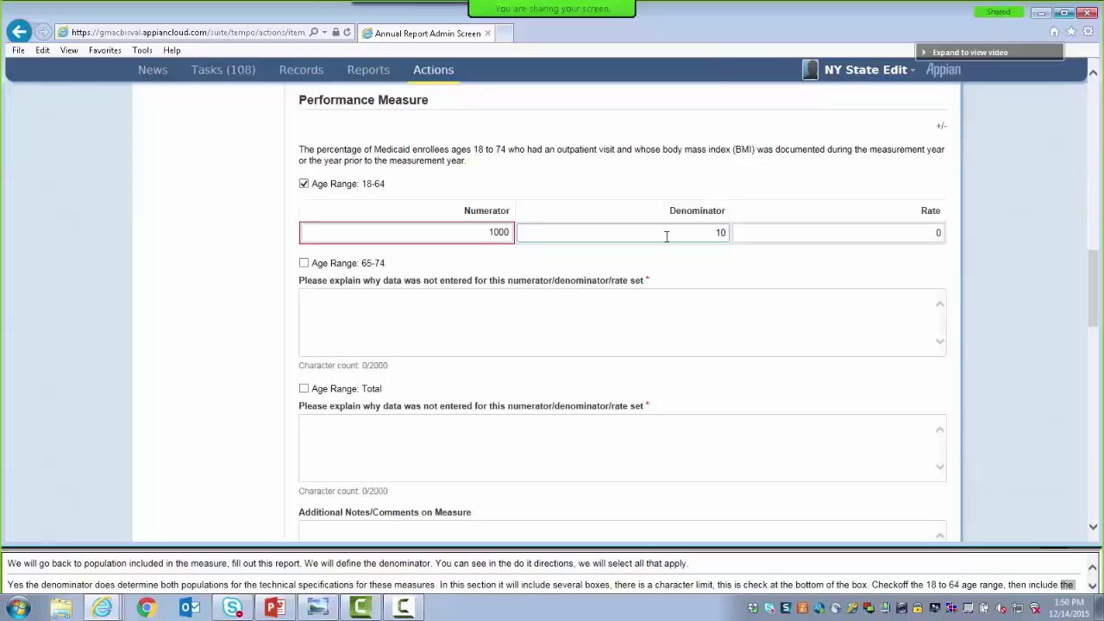
pyautogui.press('BackSpace')
pyautogui.write('203000')
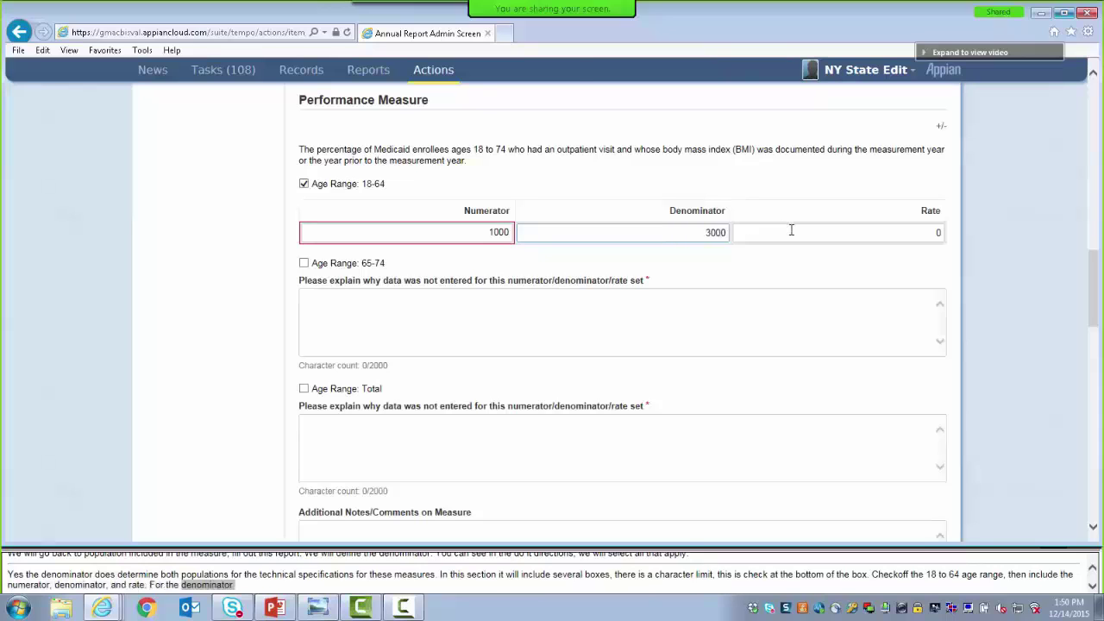
# Enter the 18-64 rate as 33.3, trimming it from 33.33
pyautogui.click(791, 232)
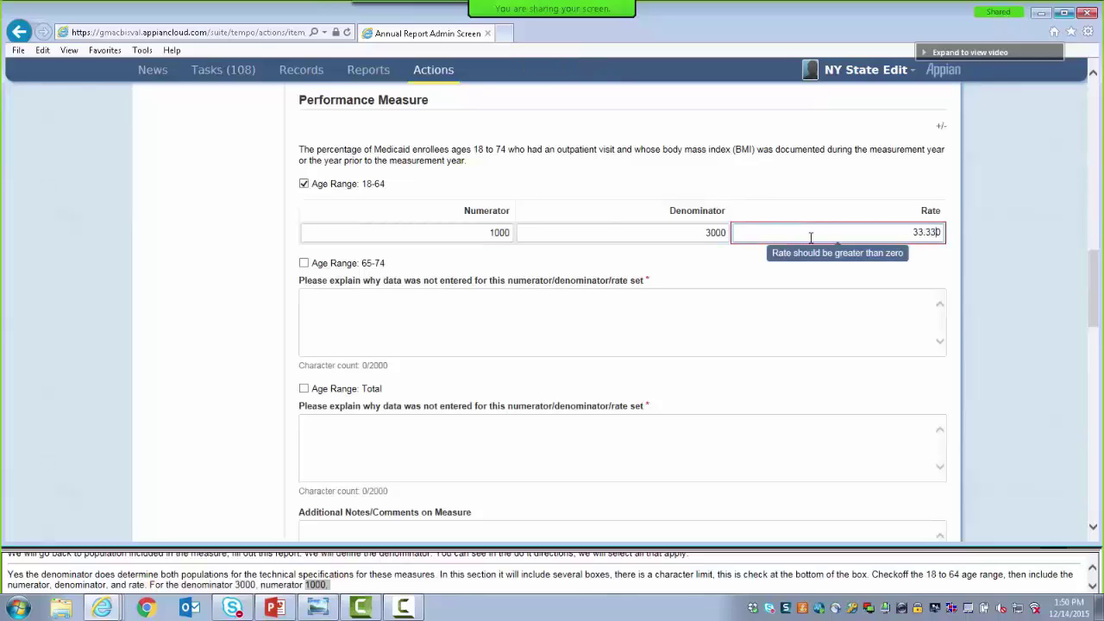
pyautogui.write('33.33')
pyautogui.press('BackSpace')
pyautogui.click(770, 268)
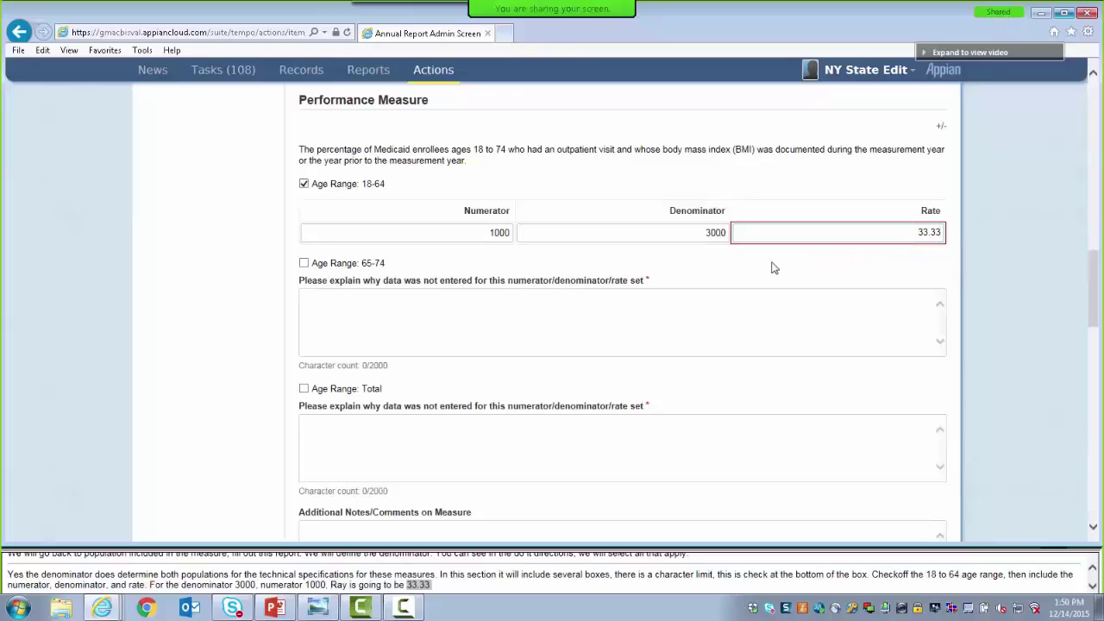
pyautogui.click(775, 231)
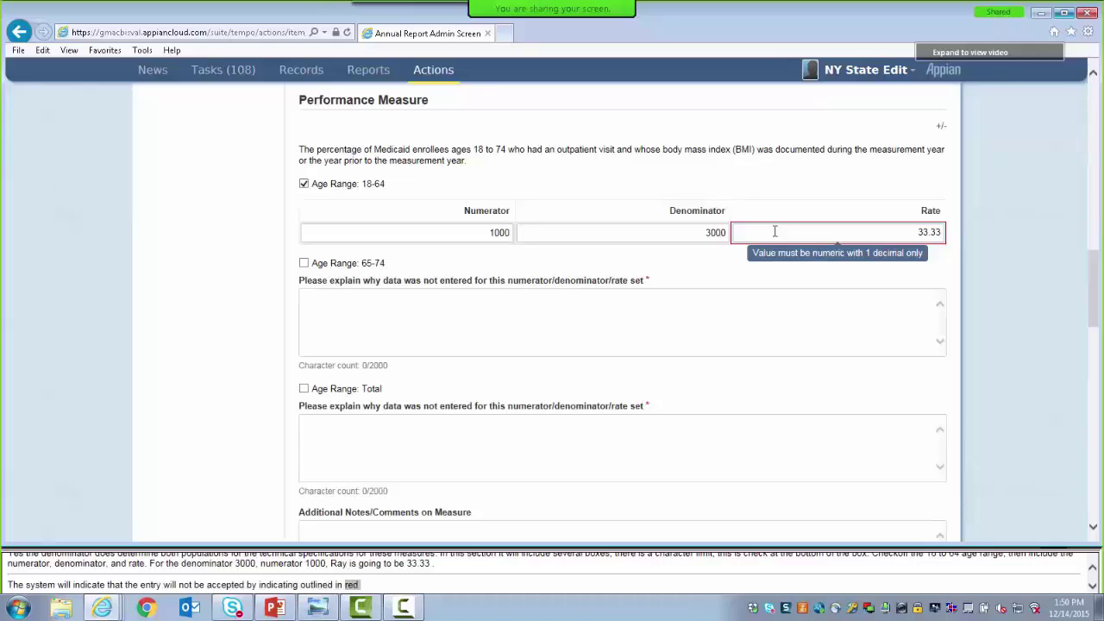
pyautogui.click(942, 233)
pyautogui.press('BackSpace')
pyautogui.press('BackSpace')
pyautogui.press('BackSpace')
pyautogui.write('.3')
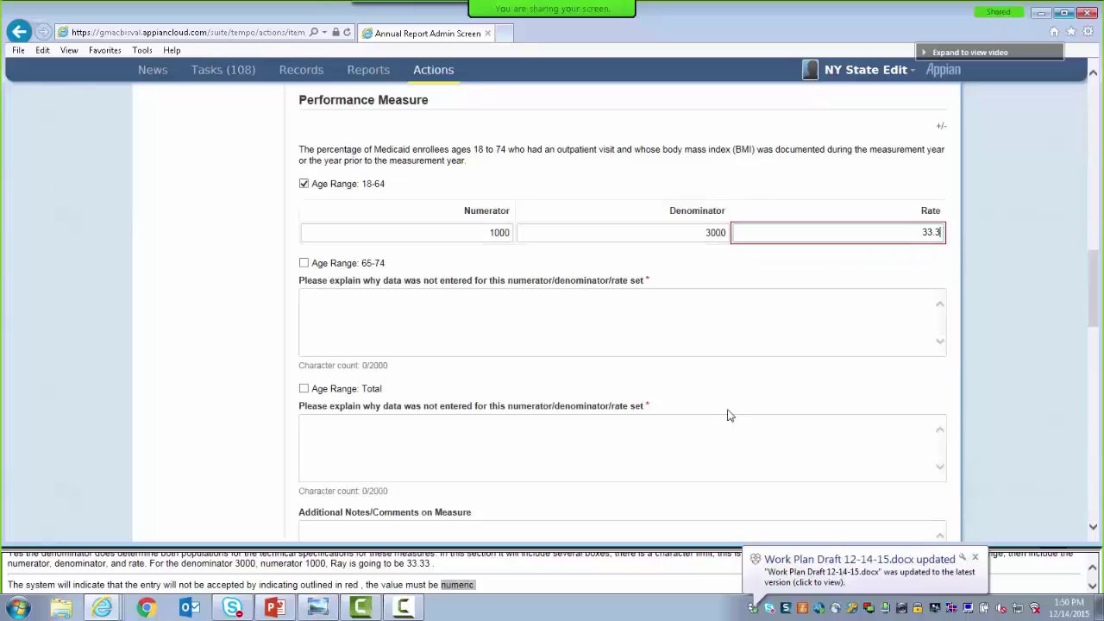
pyautogui.click(740, 287)
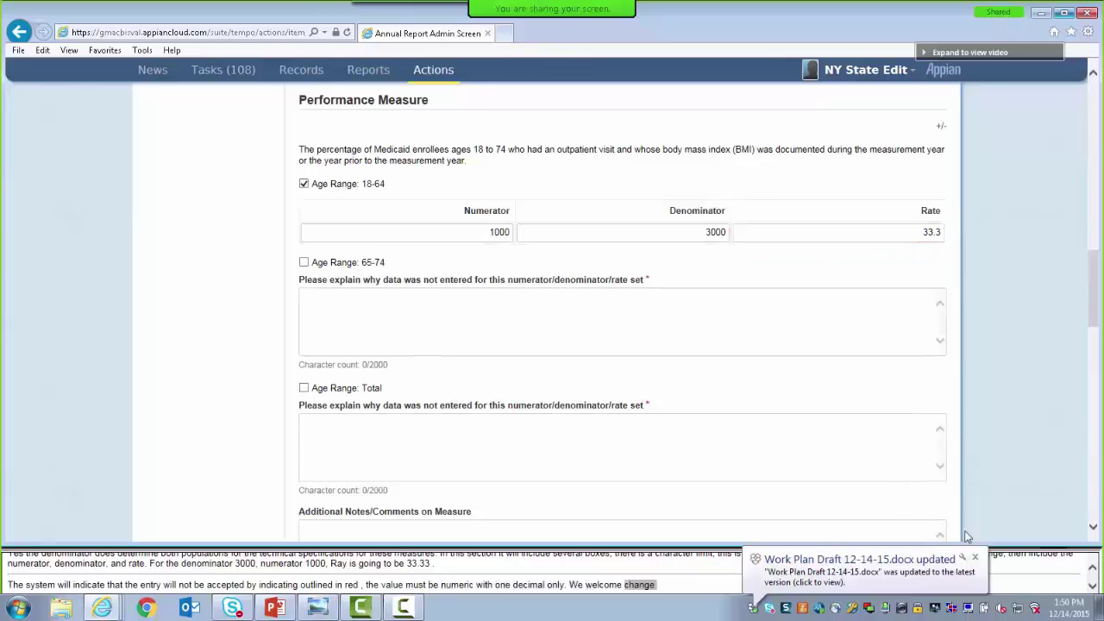
pyautogui.click(974, 556)
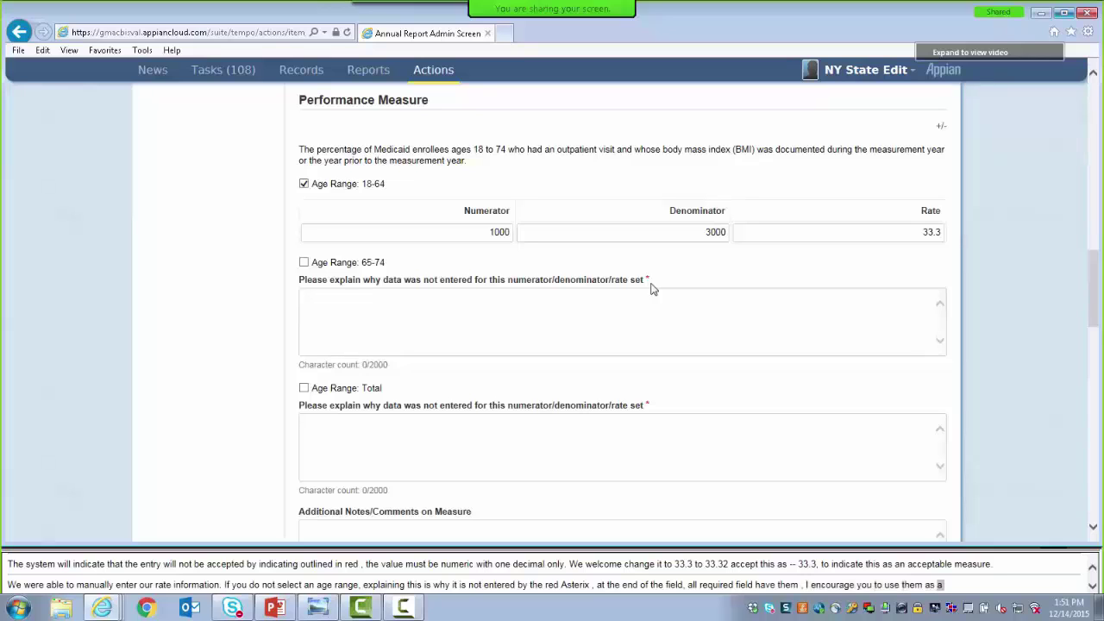
# Enter 'For training purposes only.' as the explanation for the 65-74 and Total age ranges
pyautogui.click(462, 297)
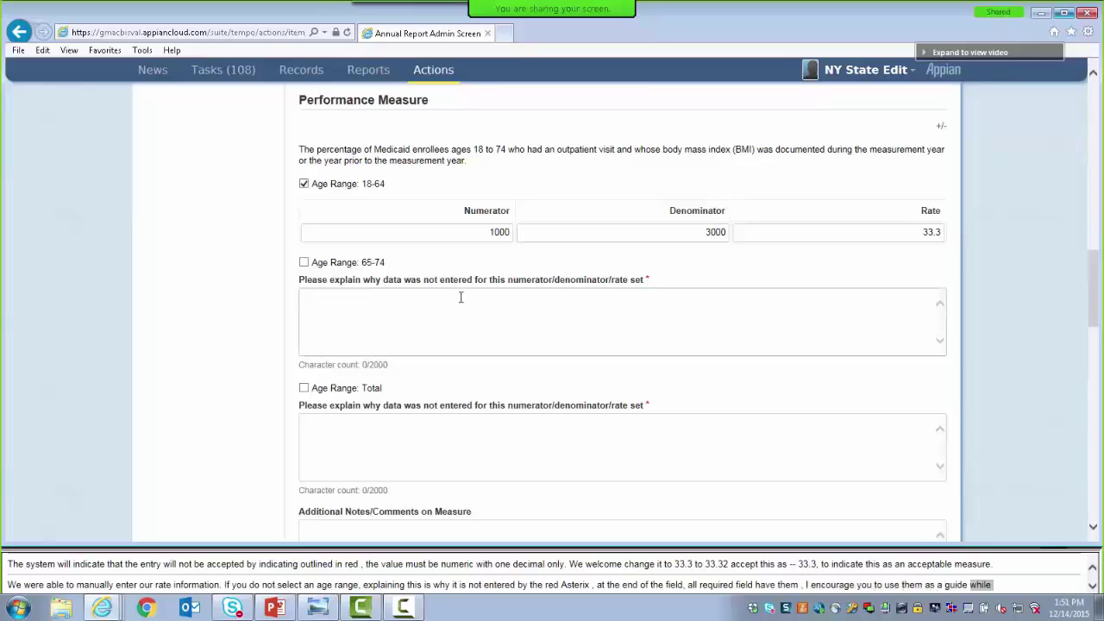
pyautogui.write('Fo')
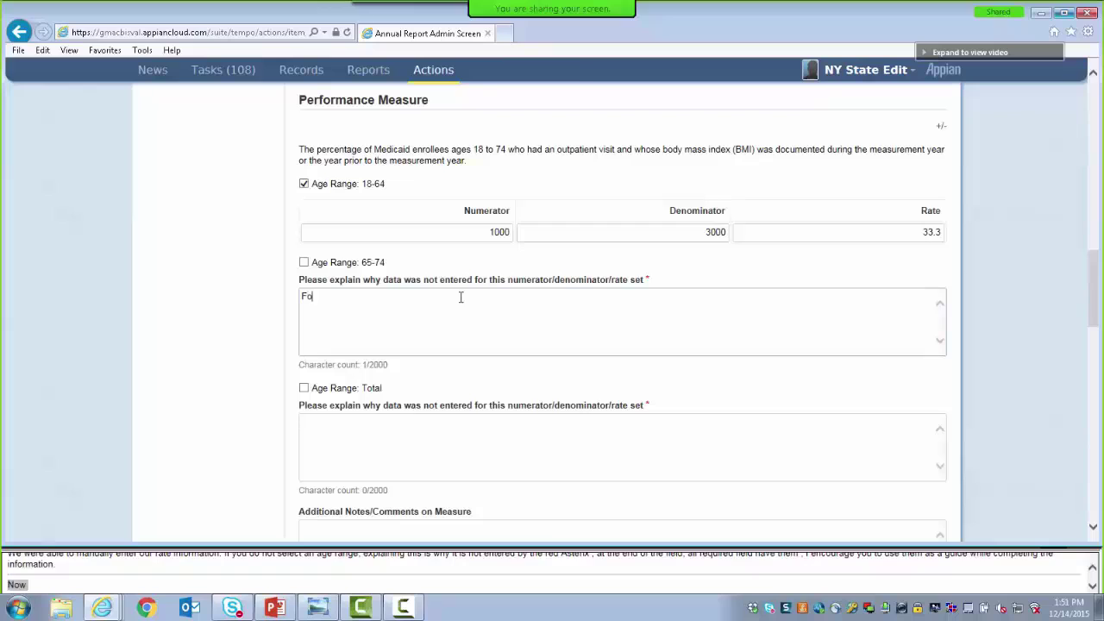
pyautogui.write('r training purpo')
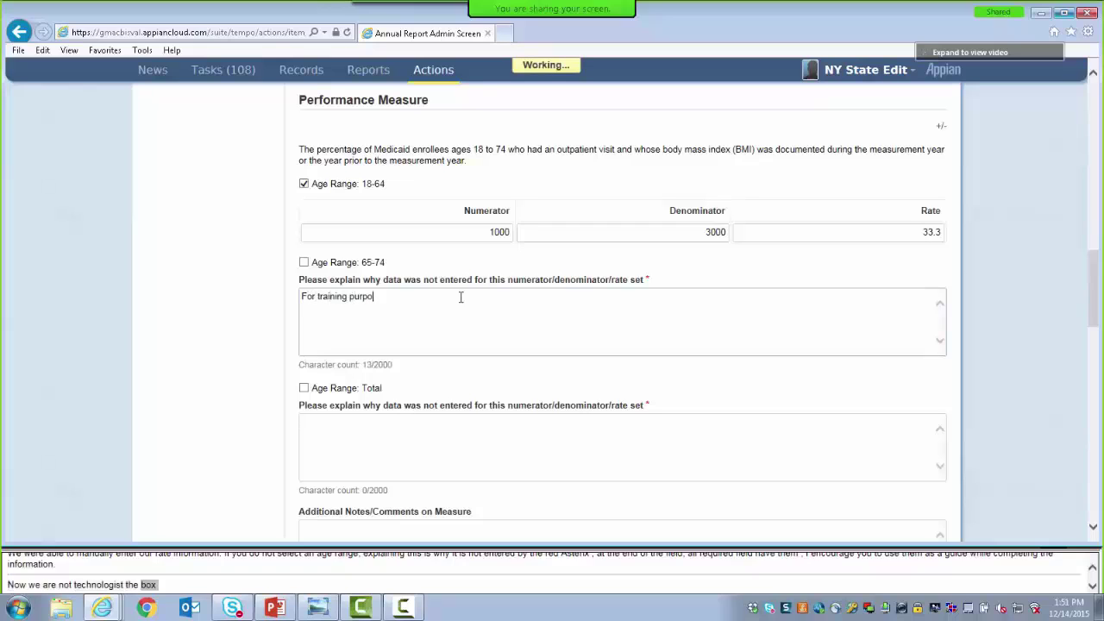
pyautogui.write('ses only.')
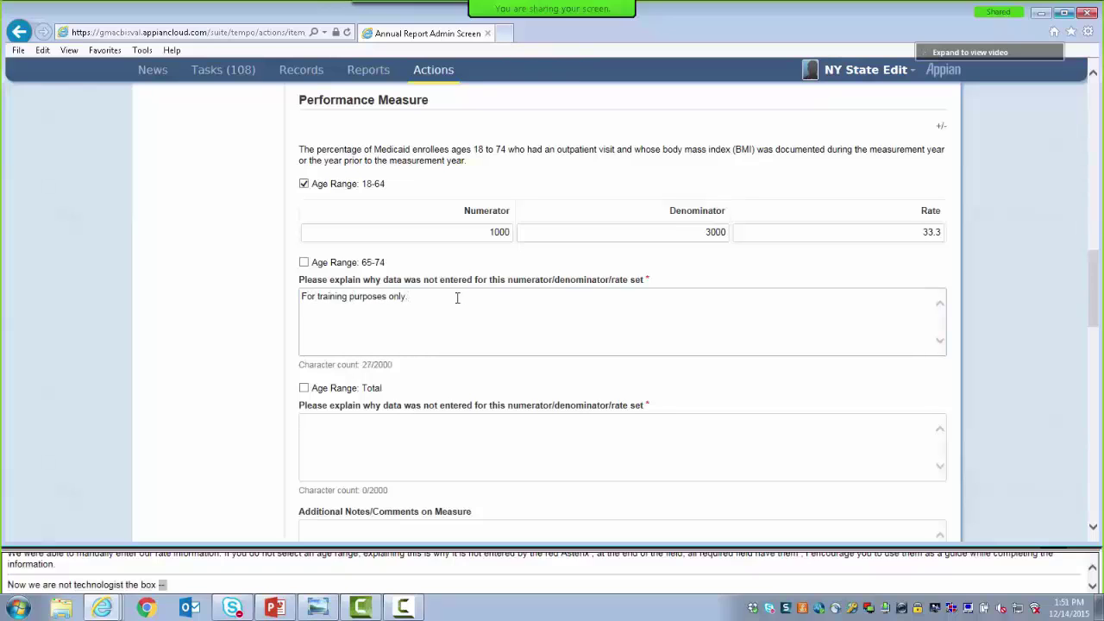
pyautogui.click(351, 451)
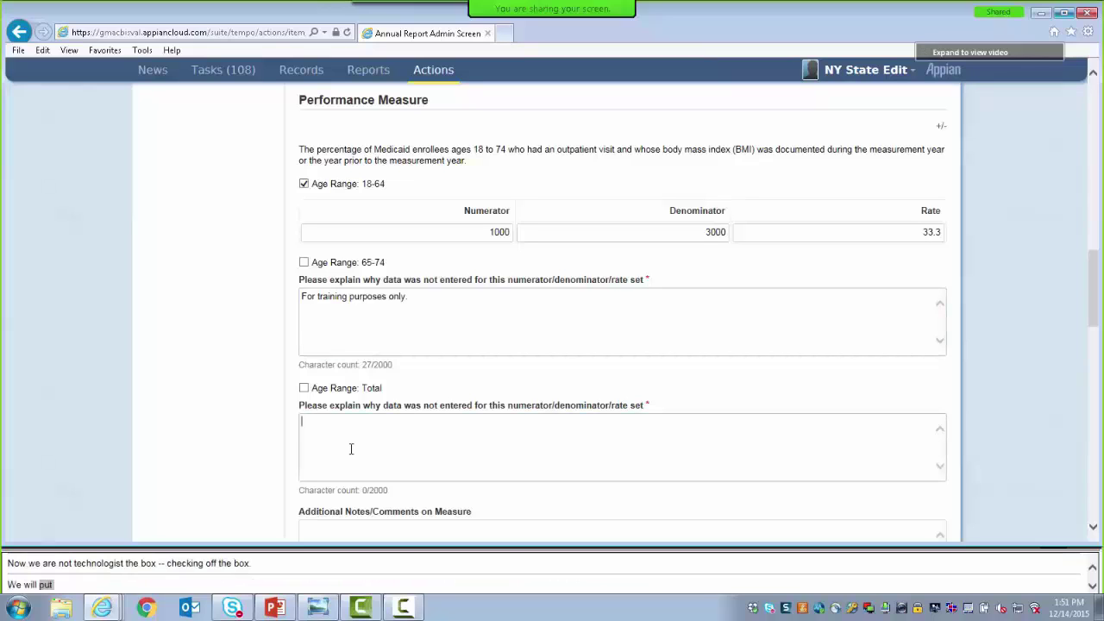
pyautogui.write('For')
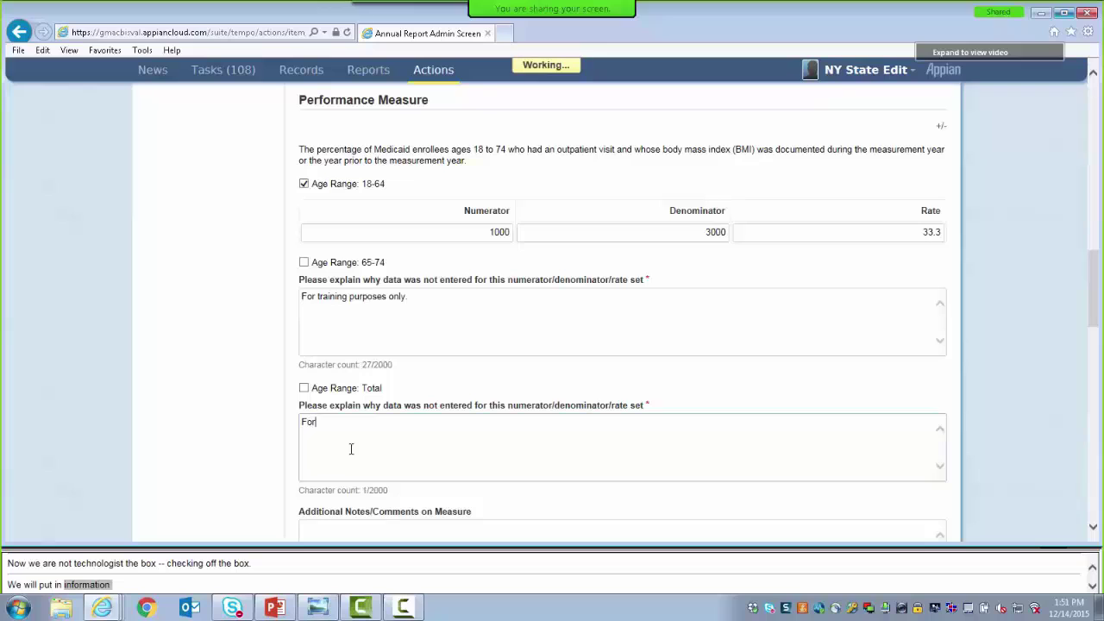
pyautogui.write(' training purp')
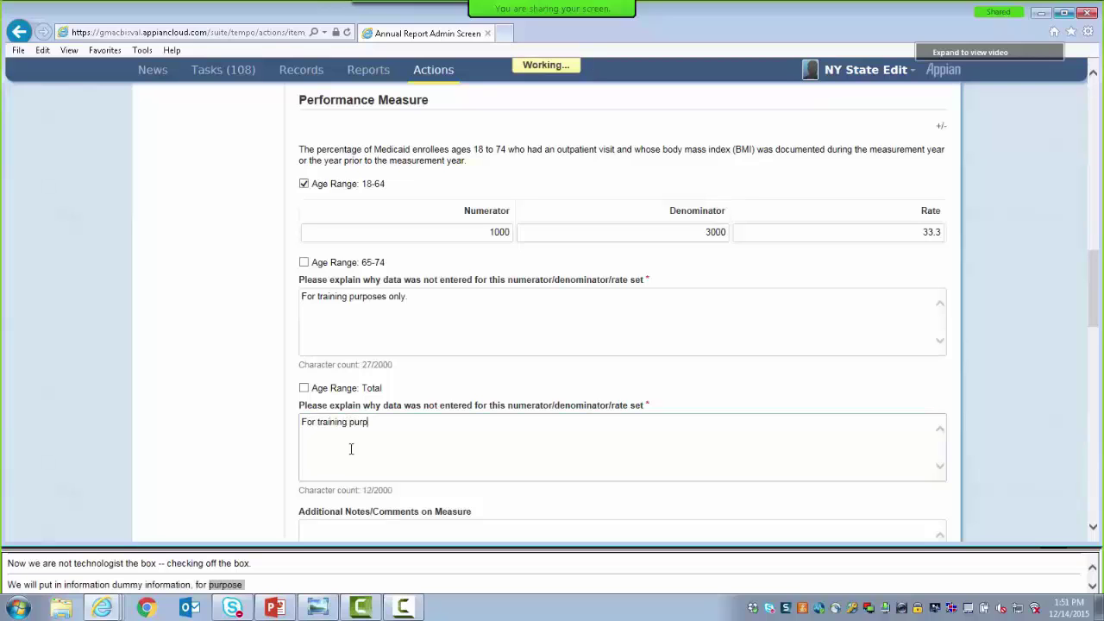
pyautogui.write('oses only.')
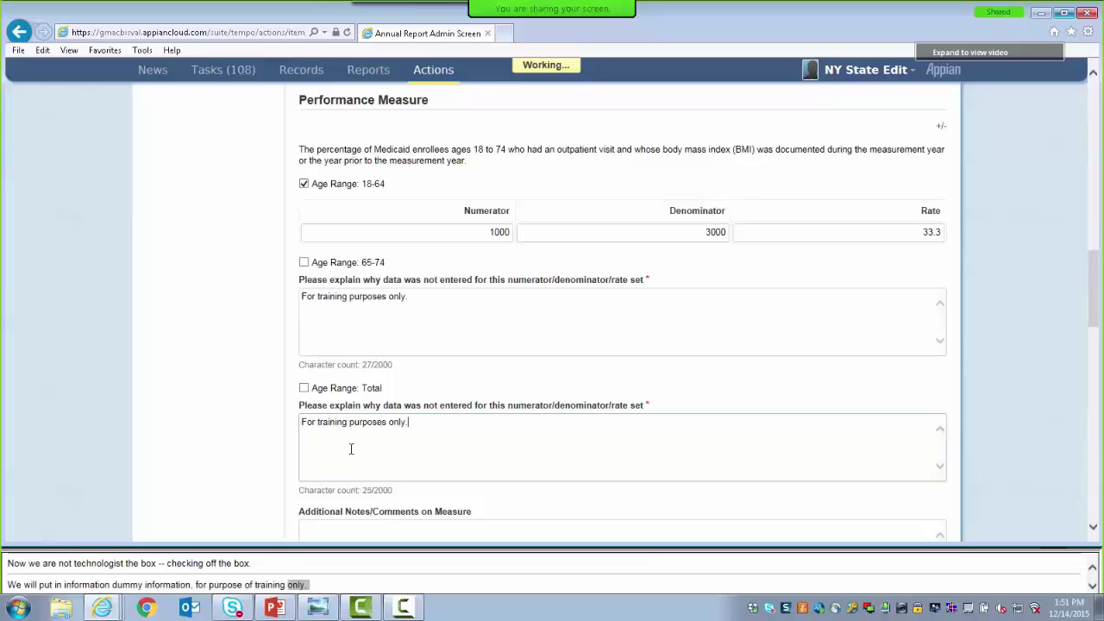
pyautogui.moveTo(1094, 321); pyautogui.dragTo(1098, 374)
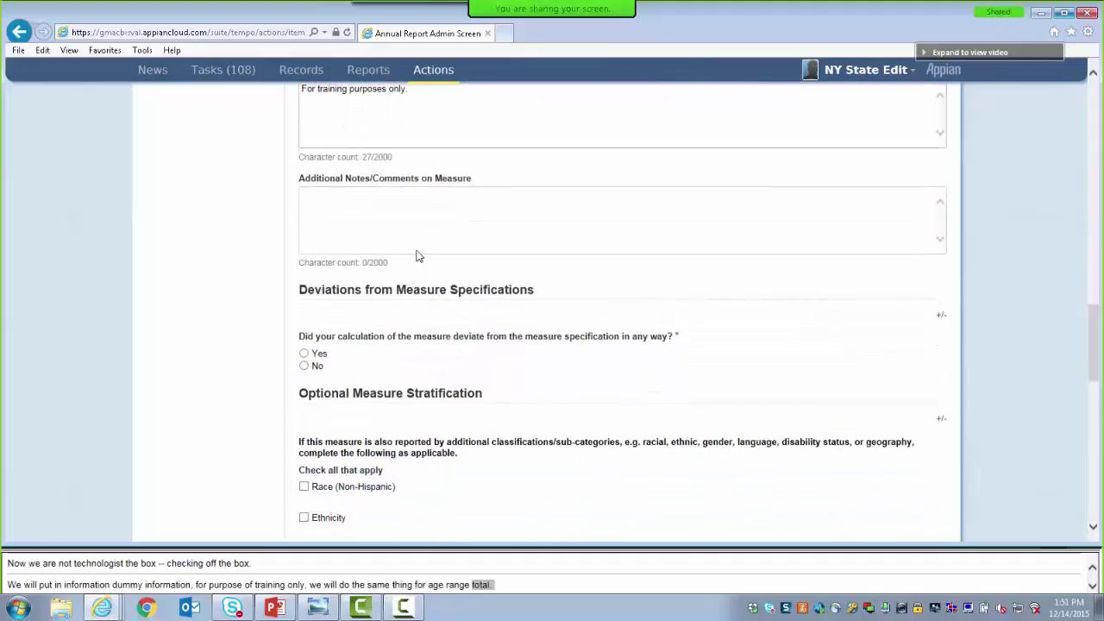
# Answer No under Deviations from Measure Specifications on the ABA form
pyautogui.click(424, 216)
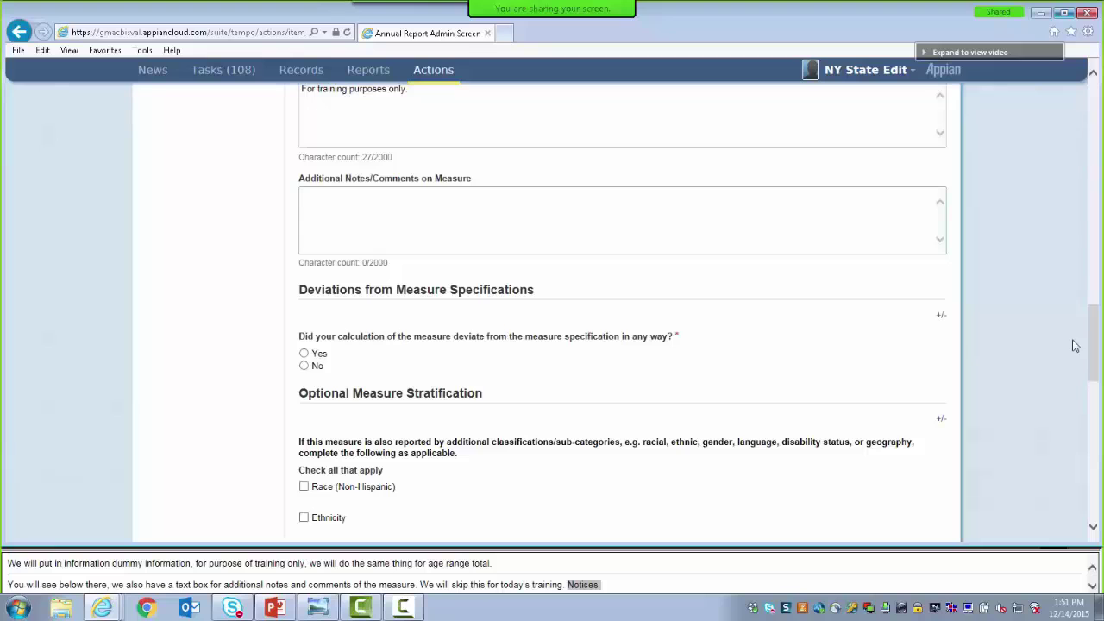
pyautogui.moveTo(1092, 341); pyautogui.dragTo(1094, 371)
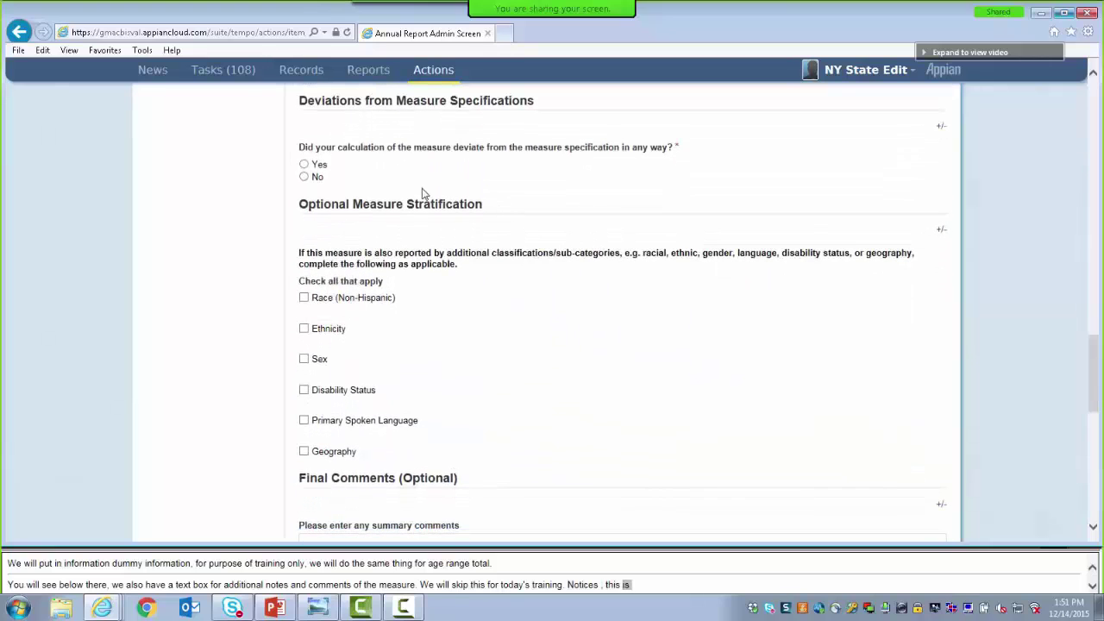
pyautogui.click(304, 178)
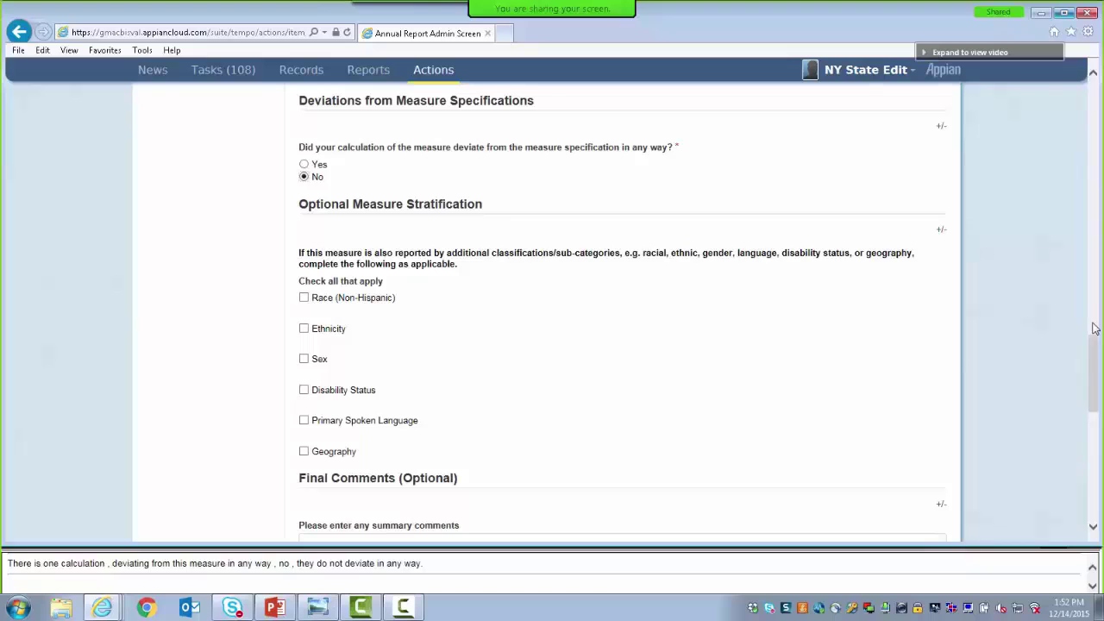
pyautogui.moveTo(1094, 330); pyautogui.dragTo(1094, 376)
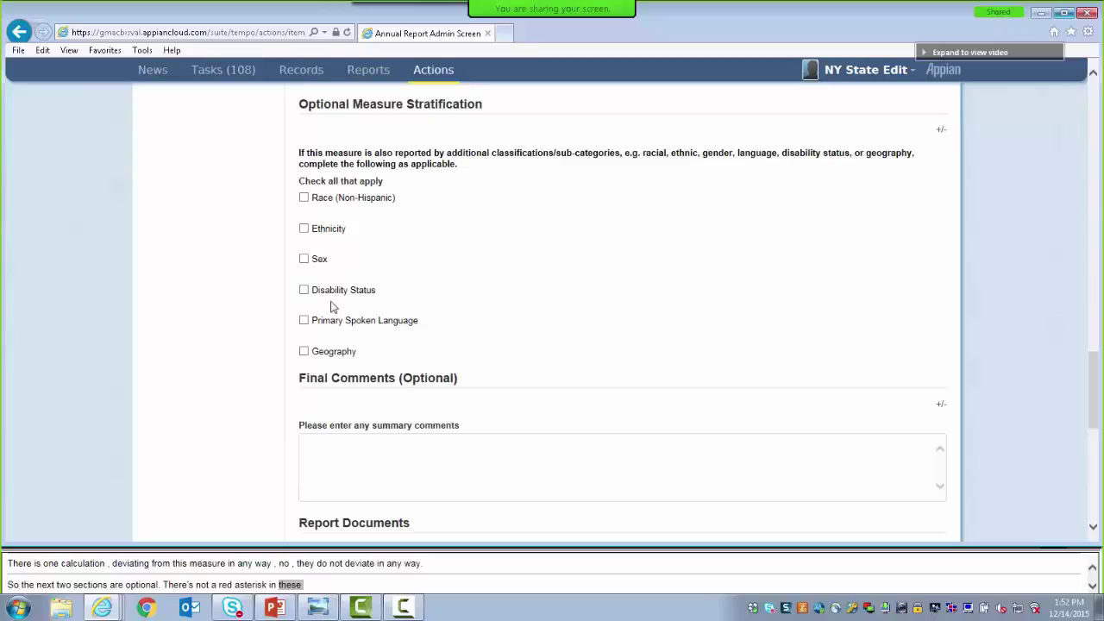
# Tick the Geography stratification and its Rural sub-category
pyautogui.click(303, 352)
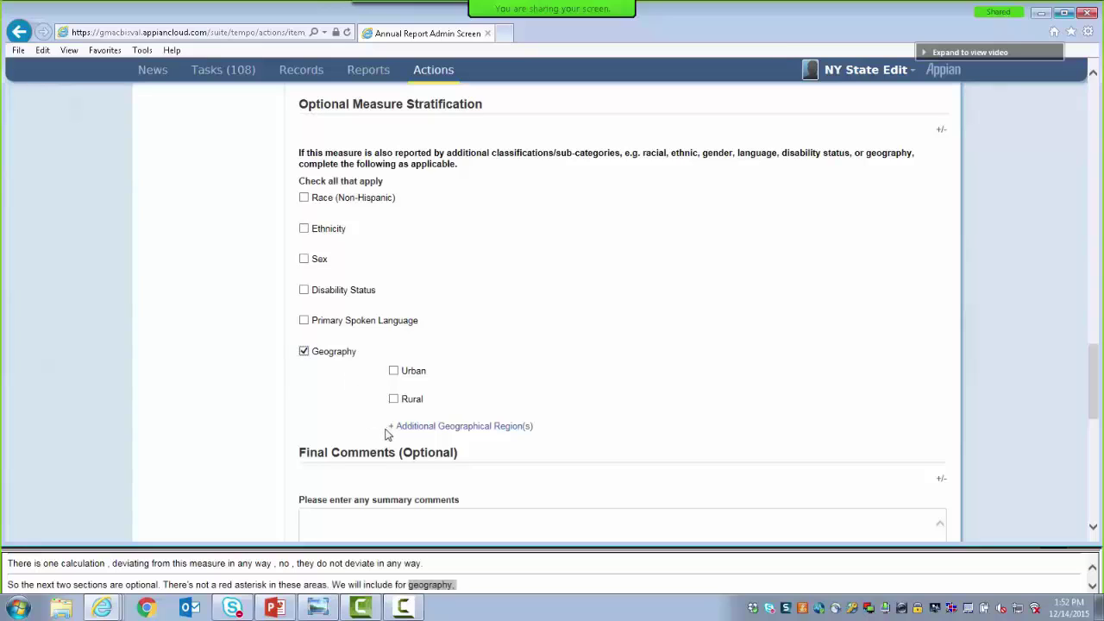
pyautogui.click(394, 399)
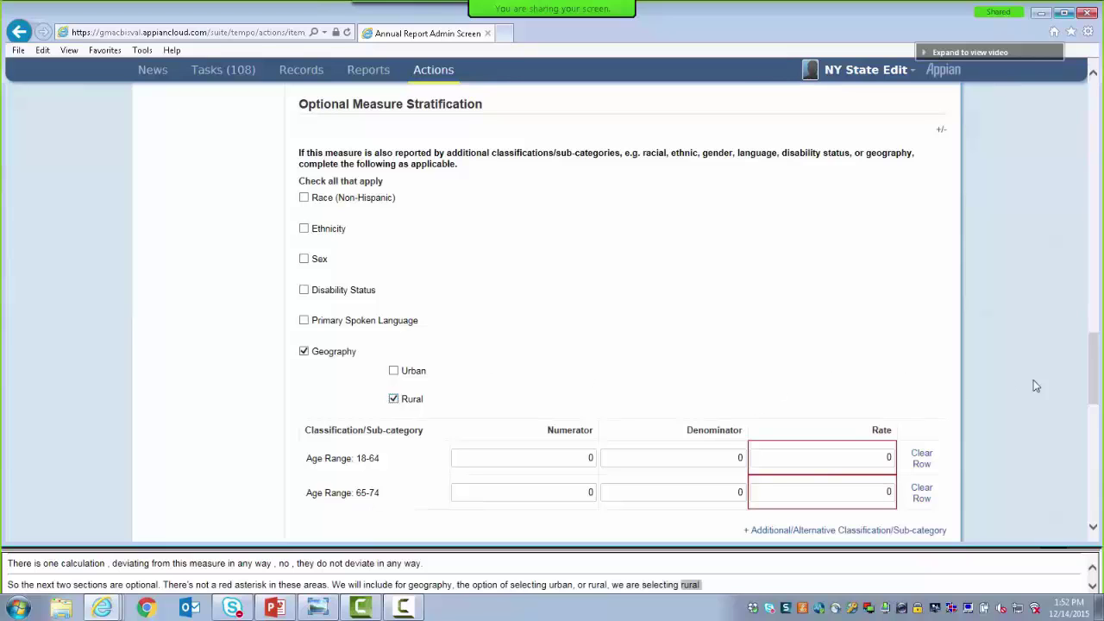
pyautogui.scroll(-3, 1091, 373)
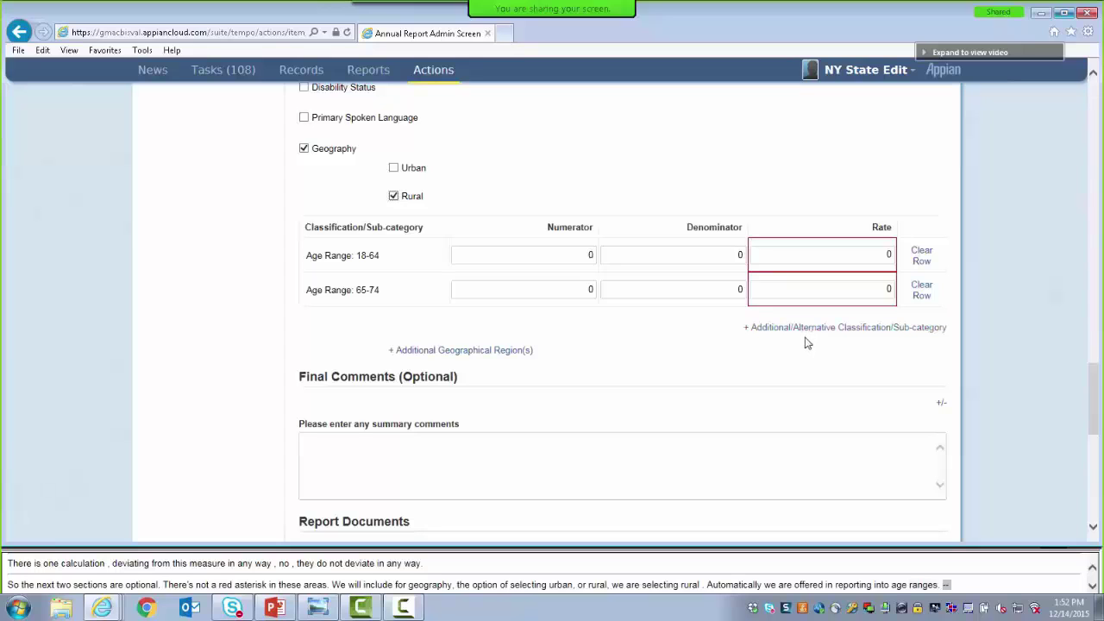
# Enter numerator 1000, denominator 10000 and rate 10 for rural ages 18-64 and 65-74
pyautogui.click(584, 255)
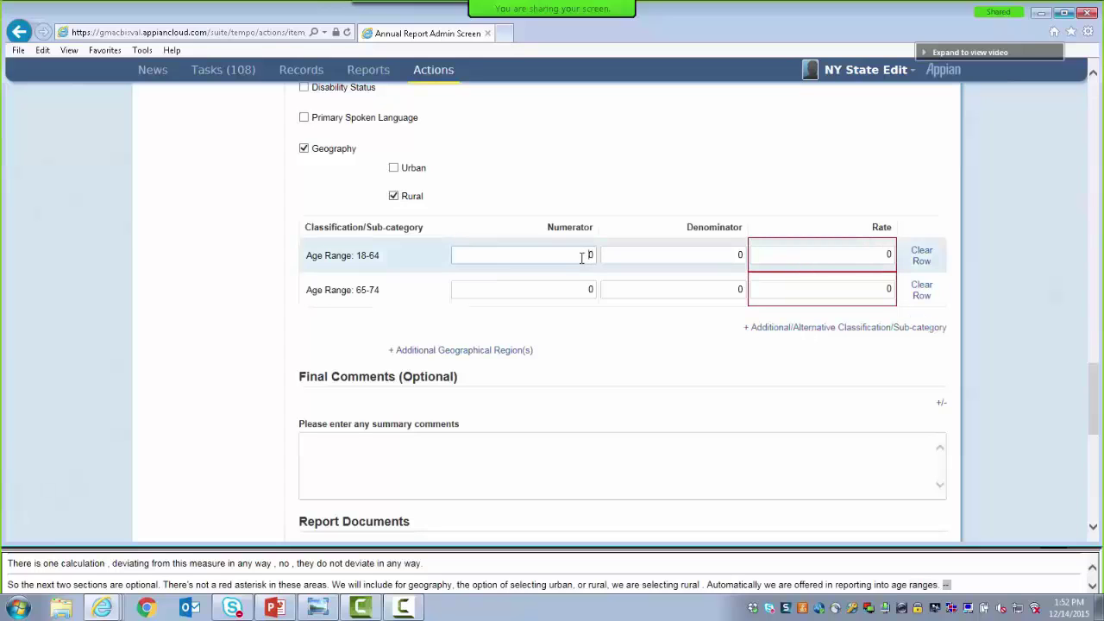
pyautogui.write('1000')
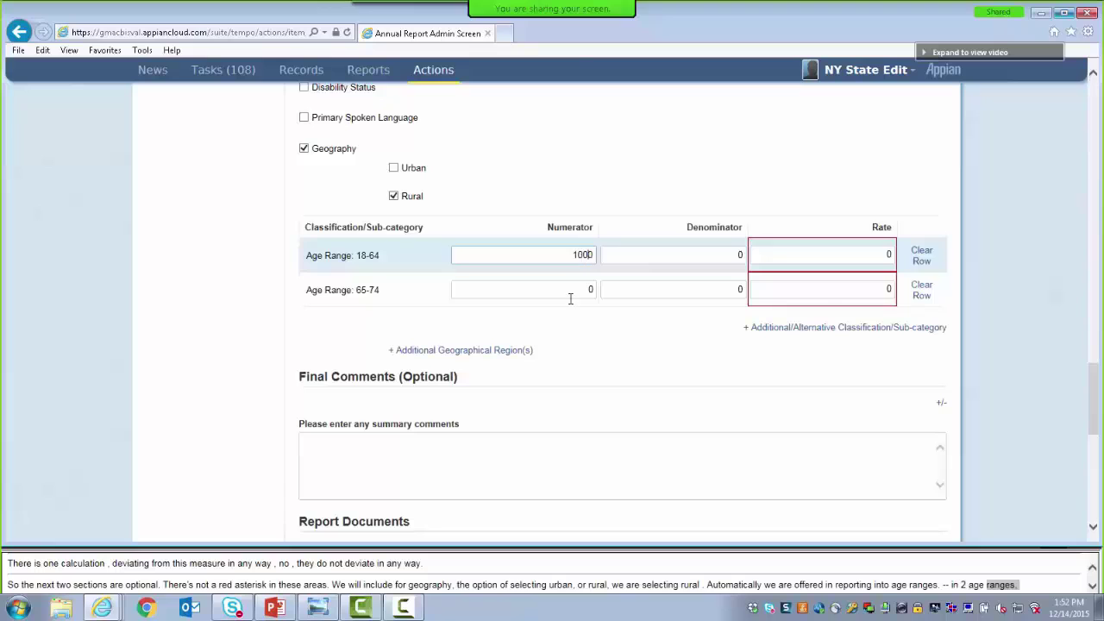
pyautogui.click(573, 291)
pyautogui.write('1000')
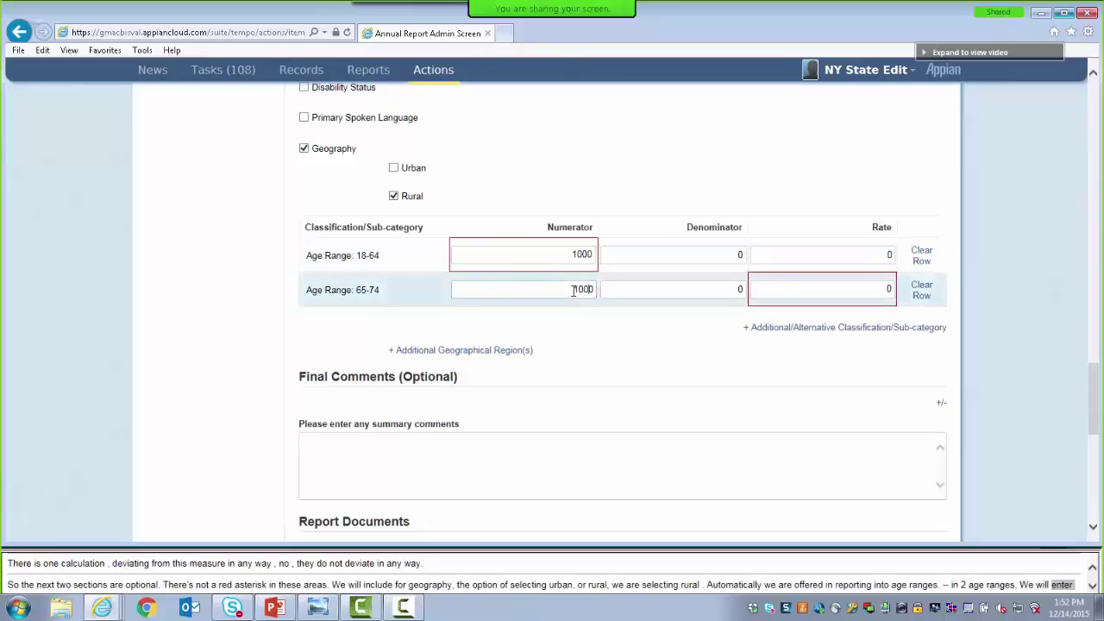
pyautogui.click(714, 256)
pyautogui.write('1')
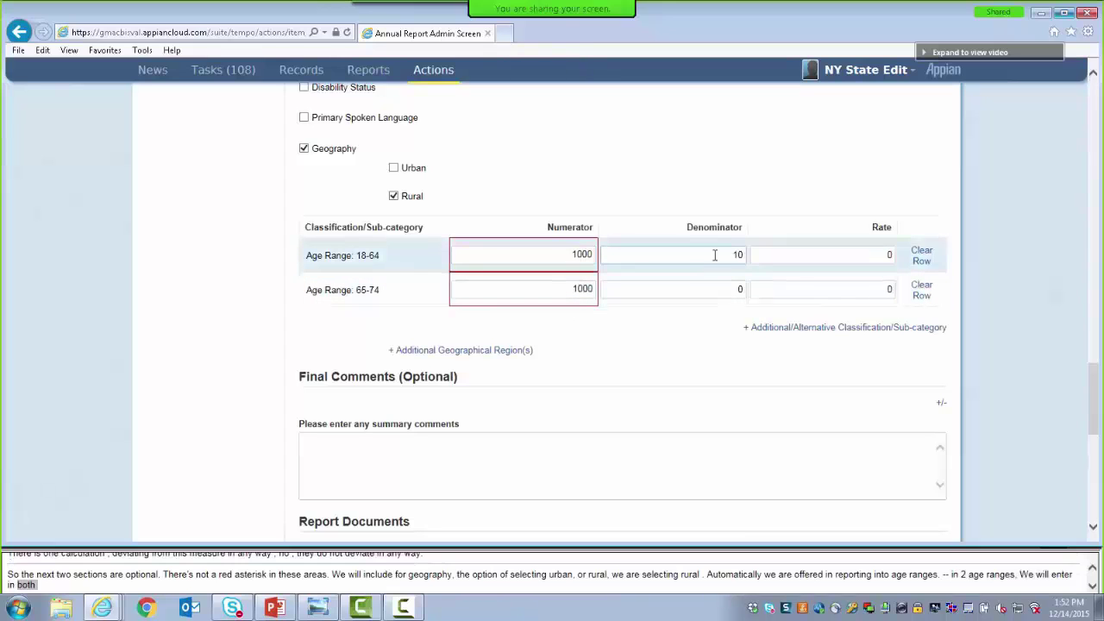
pyautogui.write('000')
pyautogui.click(712, 293)
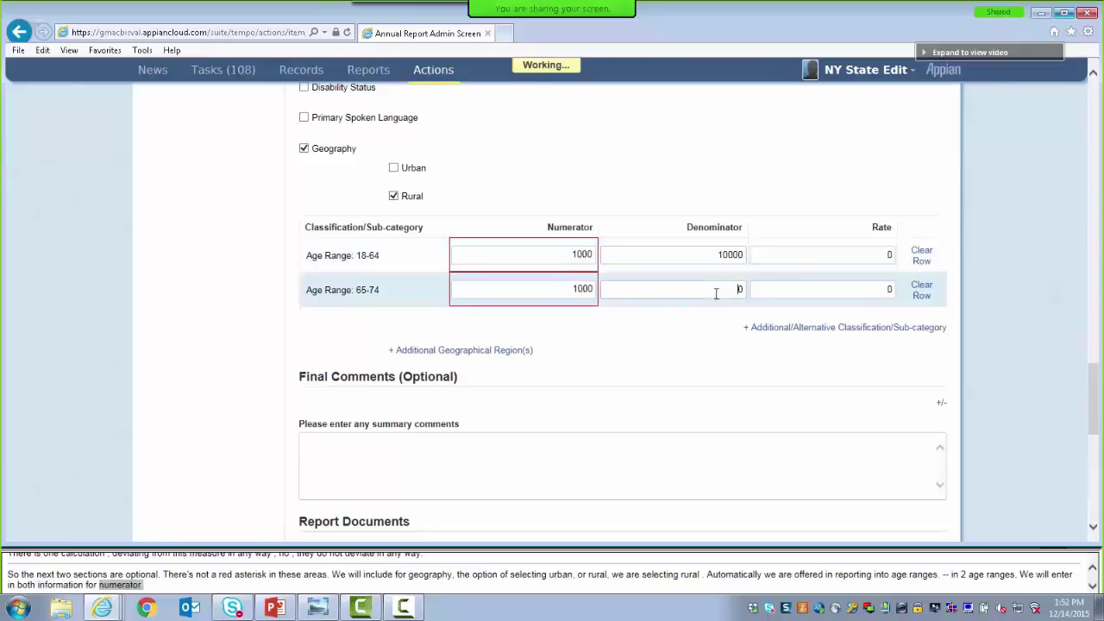
pyautogui.write('10000')
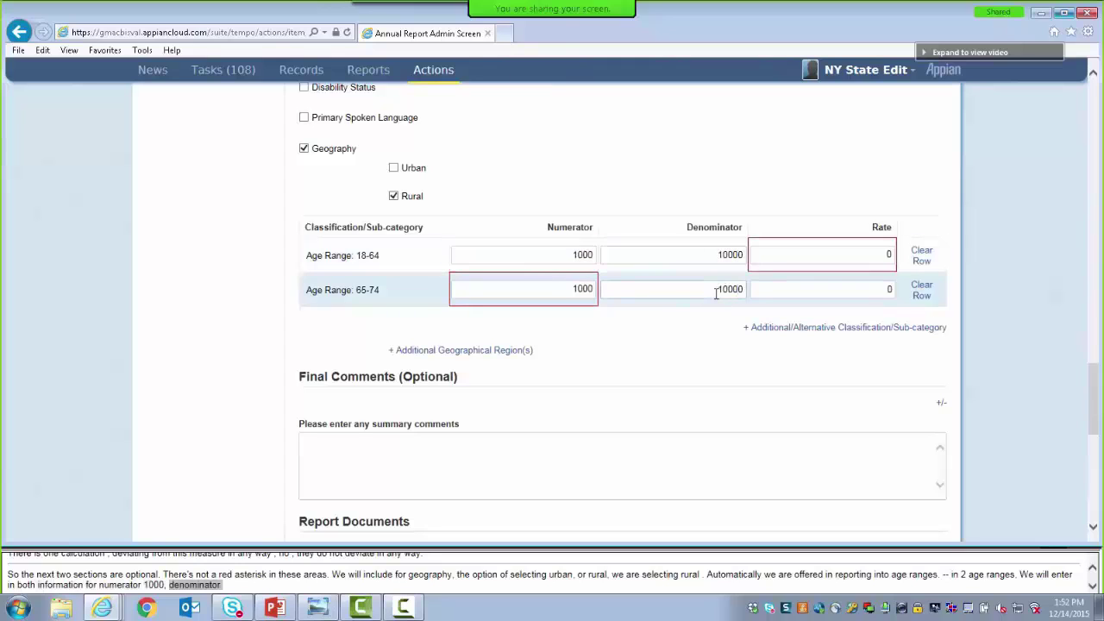
pyautogui.click(848, 257)
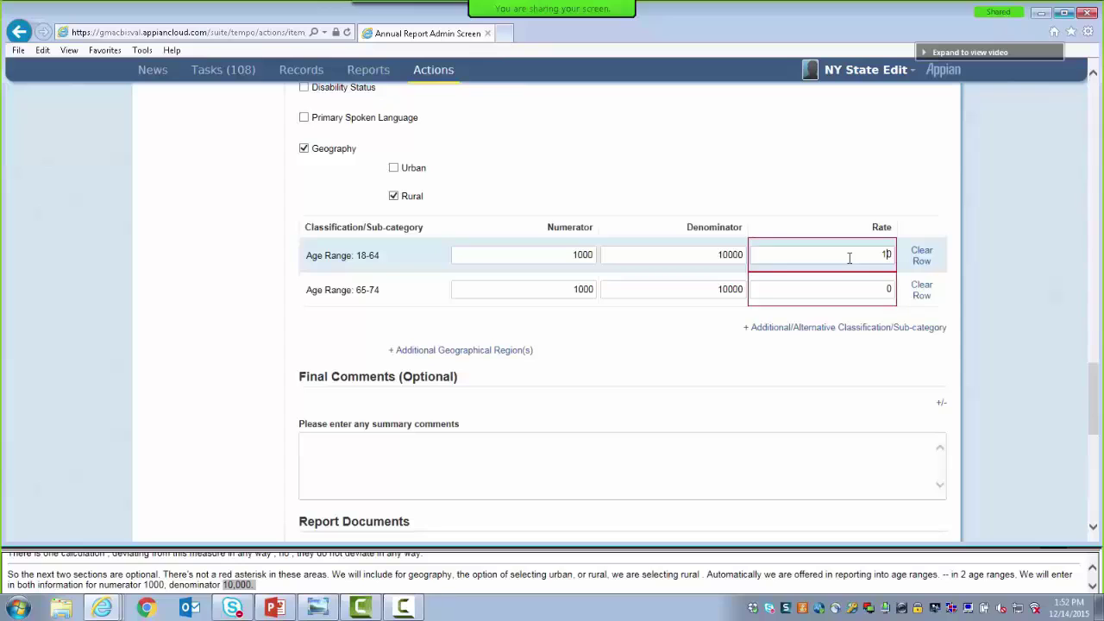
pyautogui.click(858, 288)
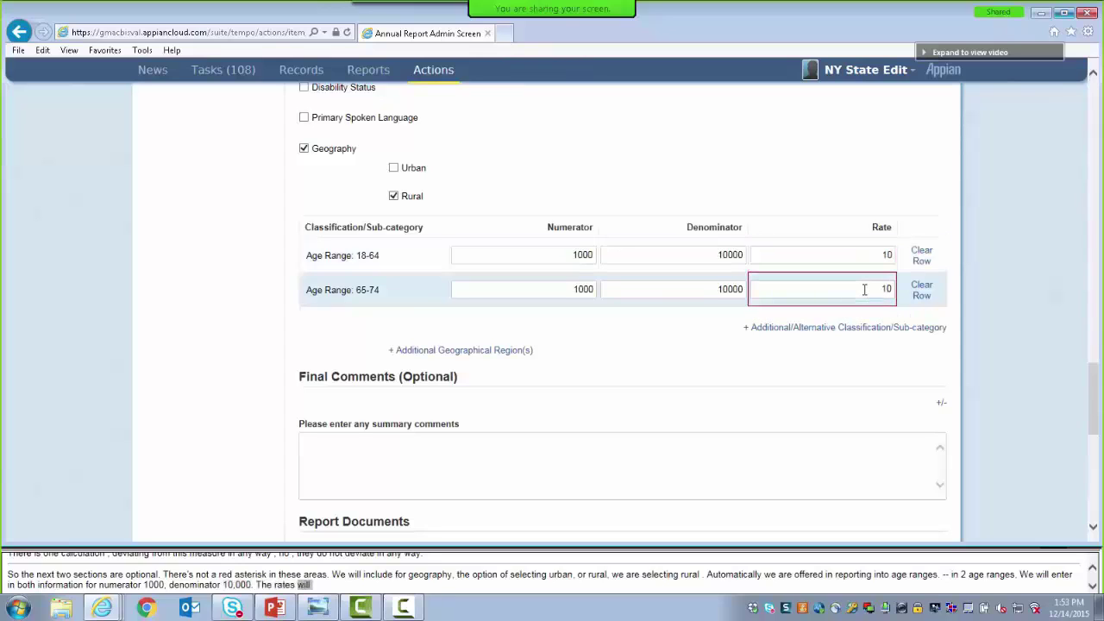
pyautogui.click(712, 337)
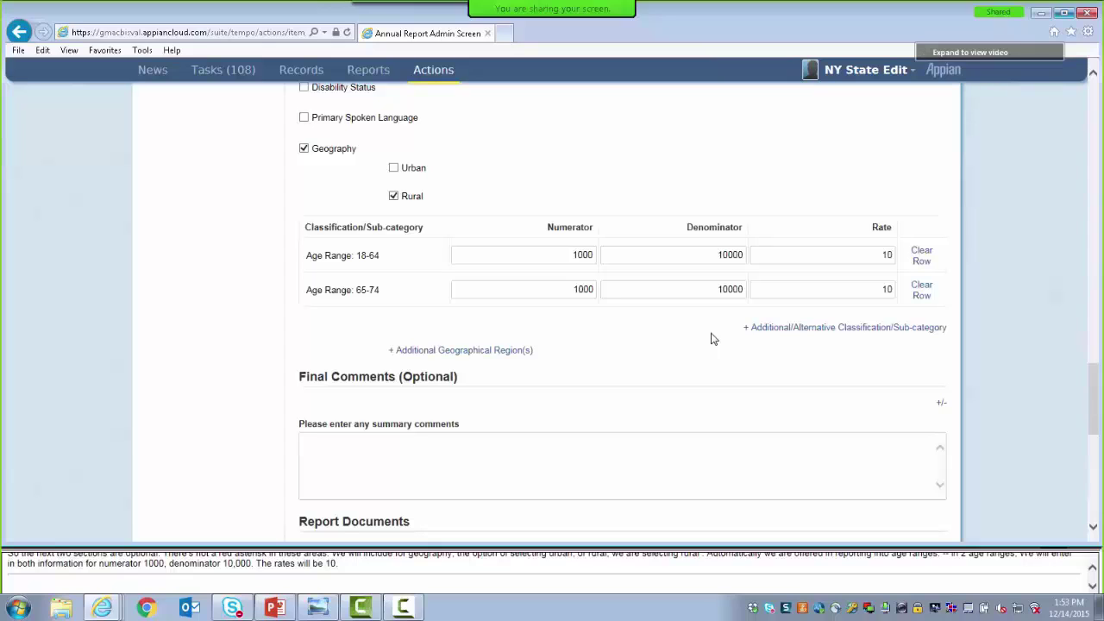
# Add a Rural 'Age Range: 18-25' row with numerator 100, denominator 1000, rate 10
pyautogui.click(776, 335)
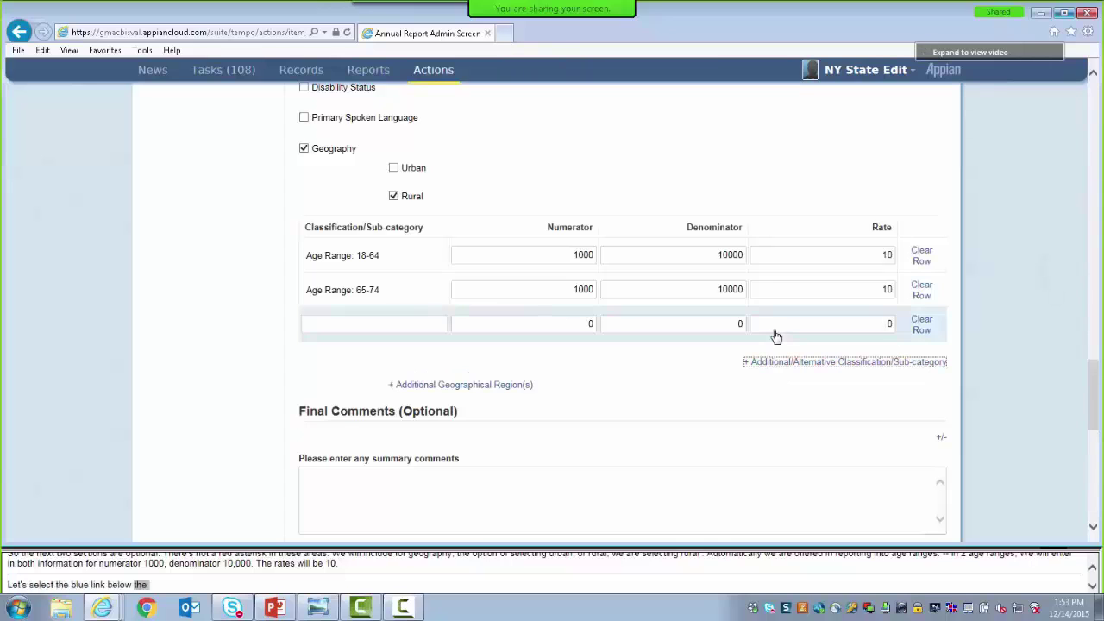
pyautogui.click(402, 324)
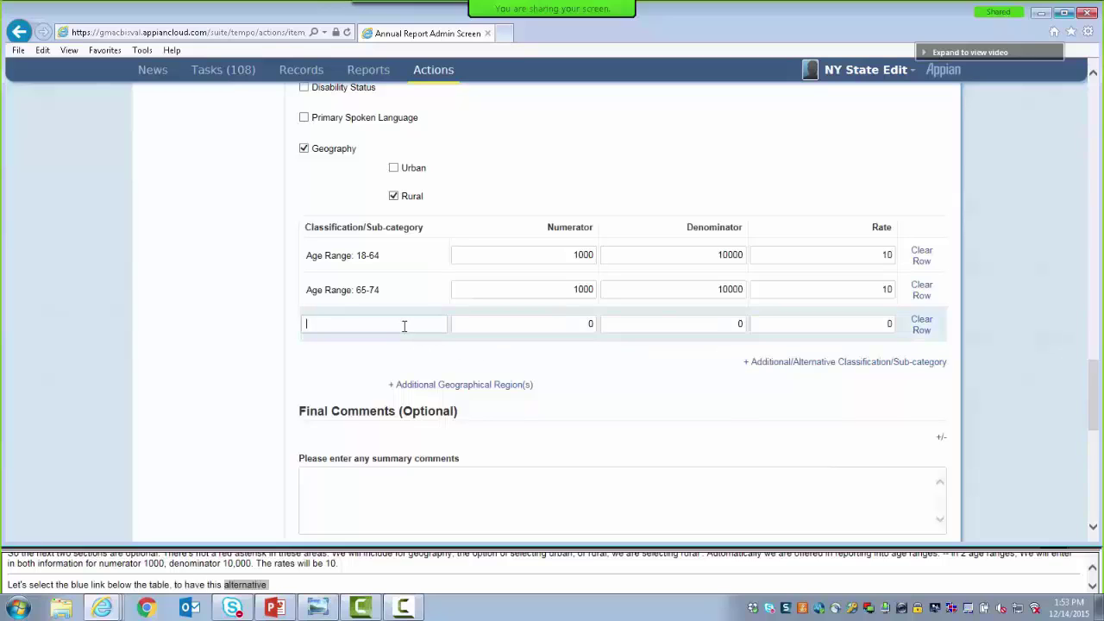
pyautogui.write('Age Range: ')
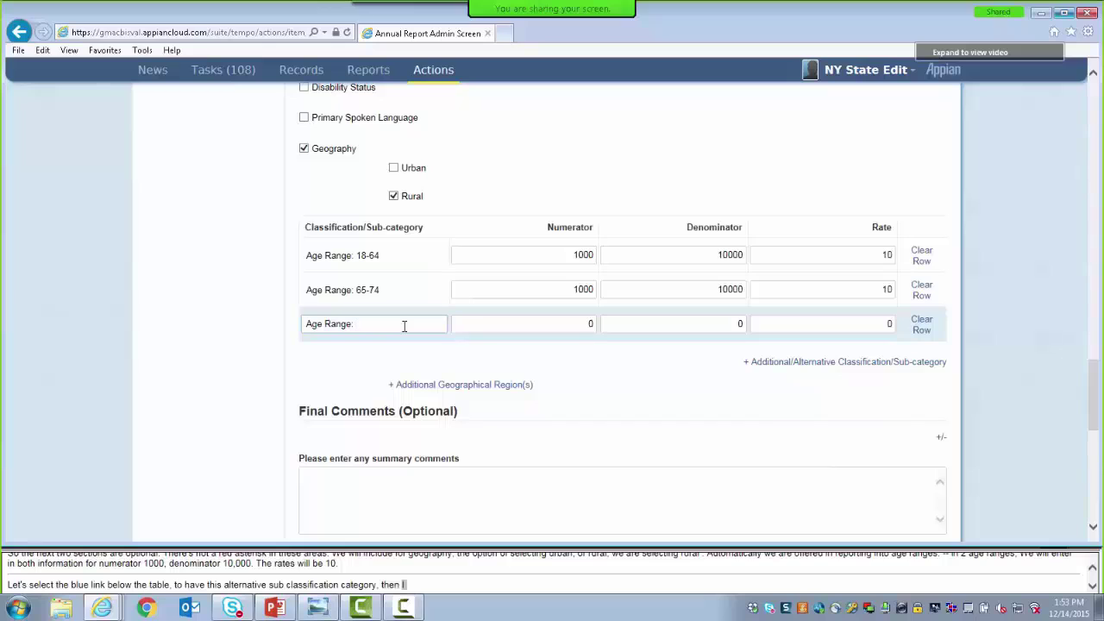
pyautogui.write('18-25')
pyautogui.click(499, 323)
pyautogui.write('10')
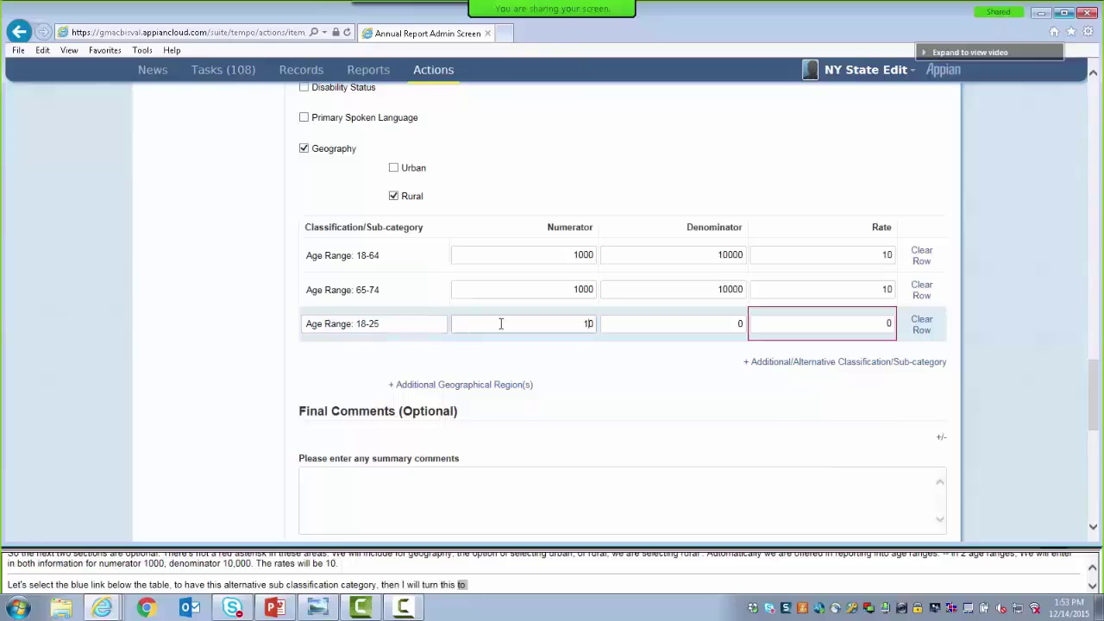
pyautogui.write('0')
pyautogui.click(720, 325)
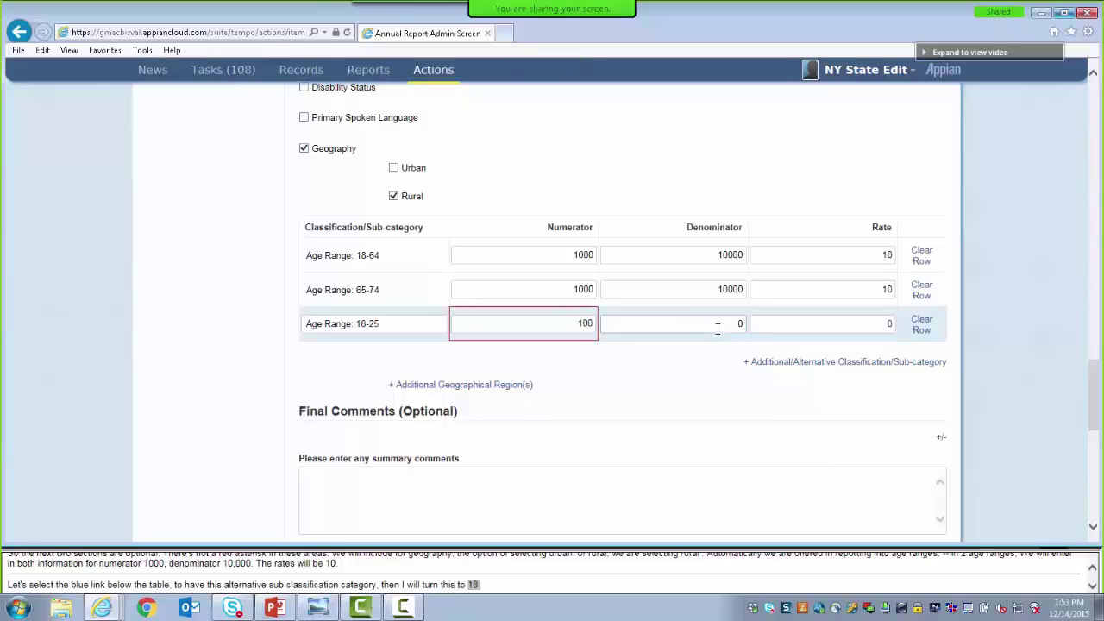
pyautogui.write('1000')
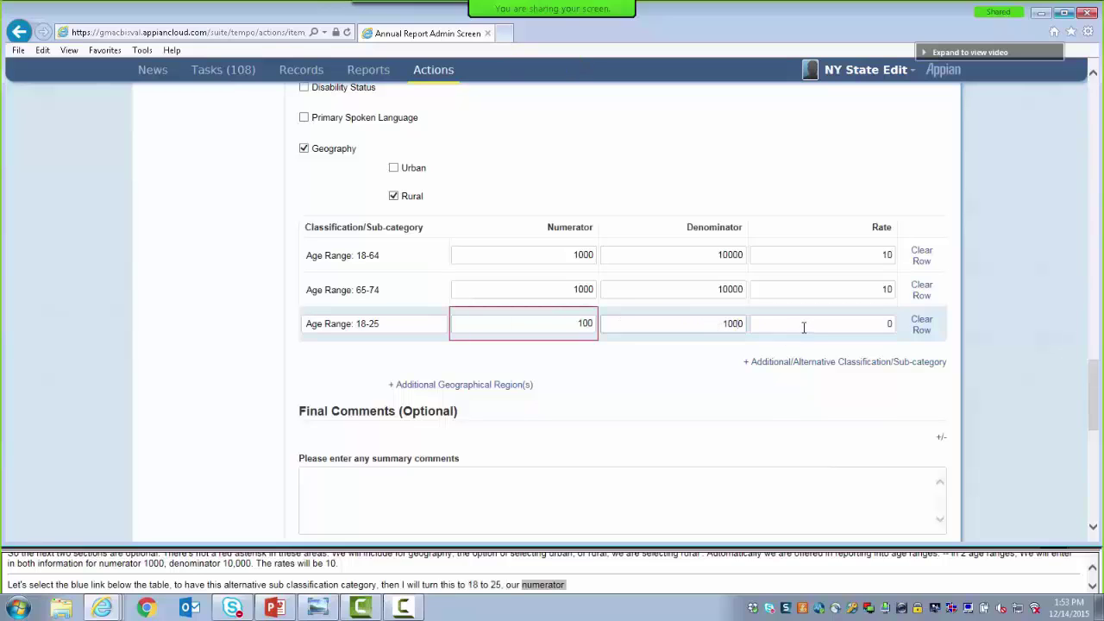
pyautogui.click(803, 326)
pyautogui.write('10')
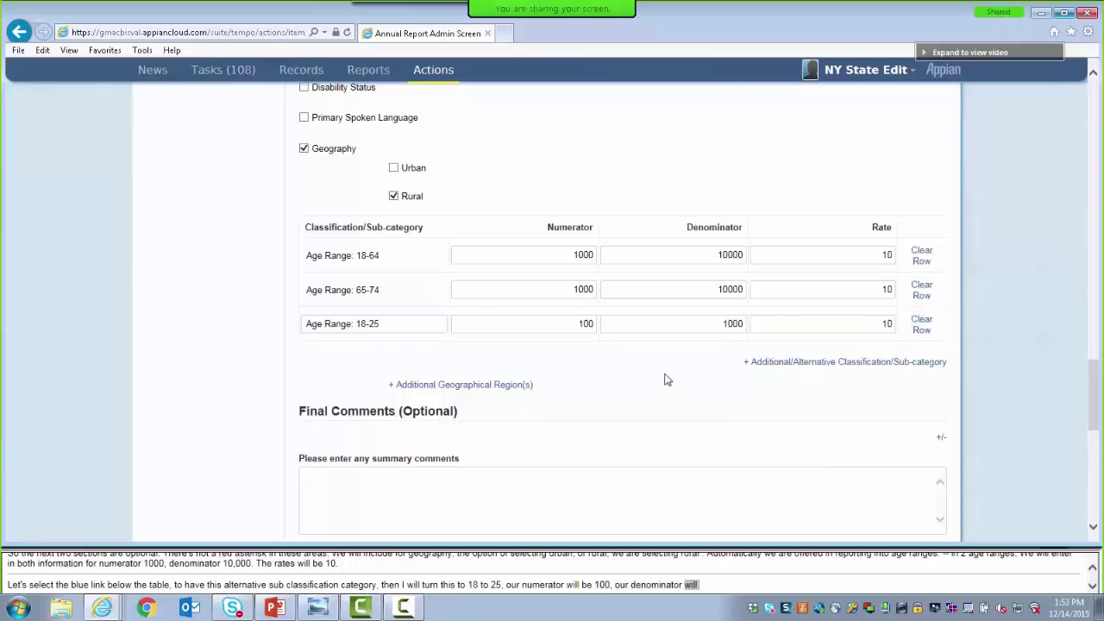
pyautogui.click(473, 385)
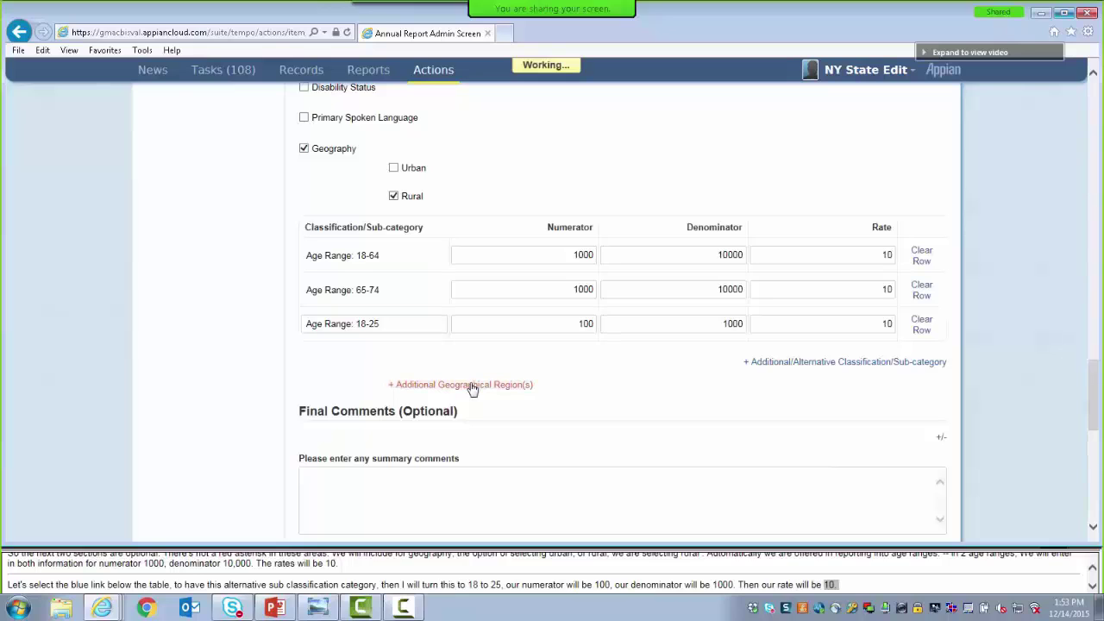
# Add a second geographical region named 'Suburban'
pyautogui.click(369, 402)
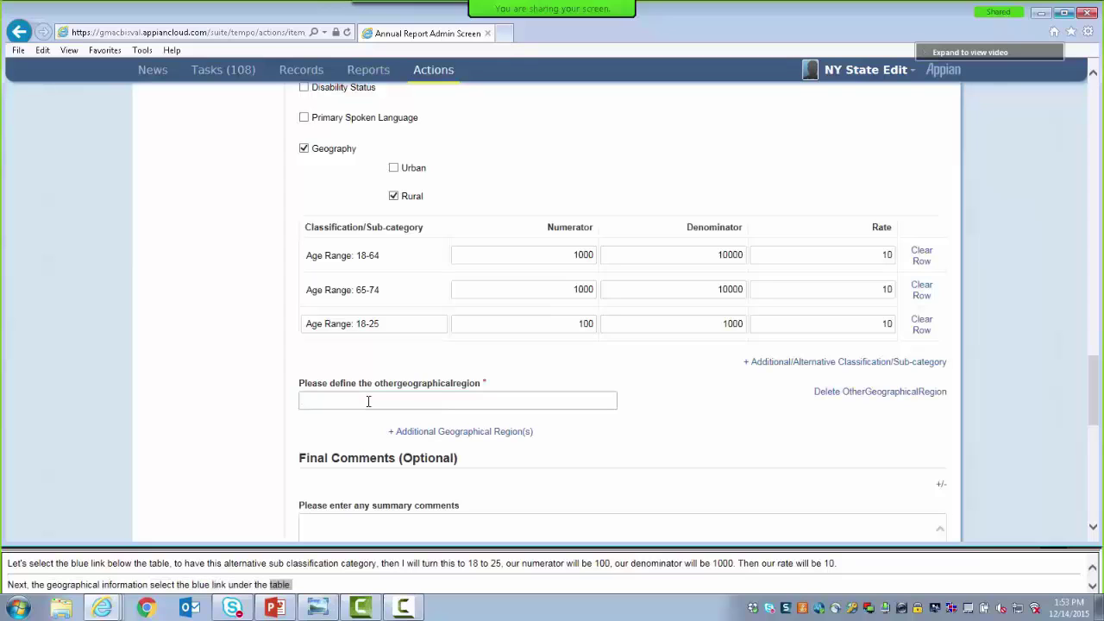
pyautogui.write('Suburb')
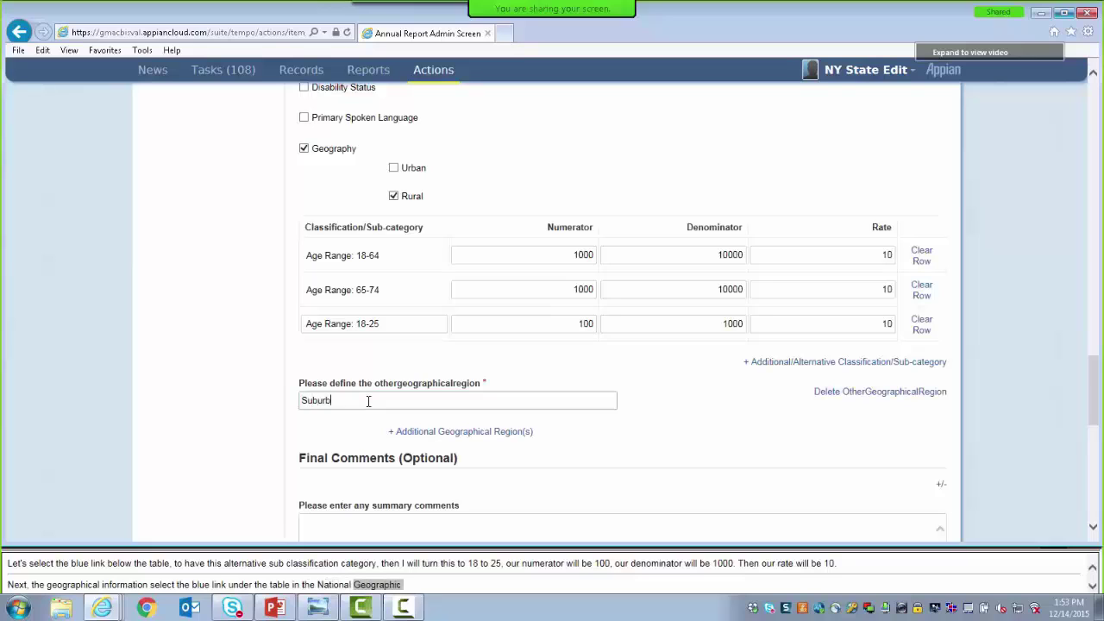
pyautogui.write('an')
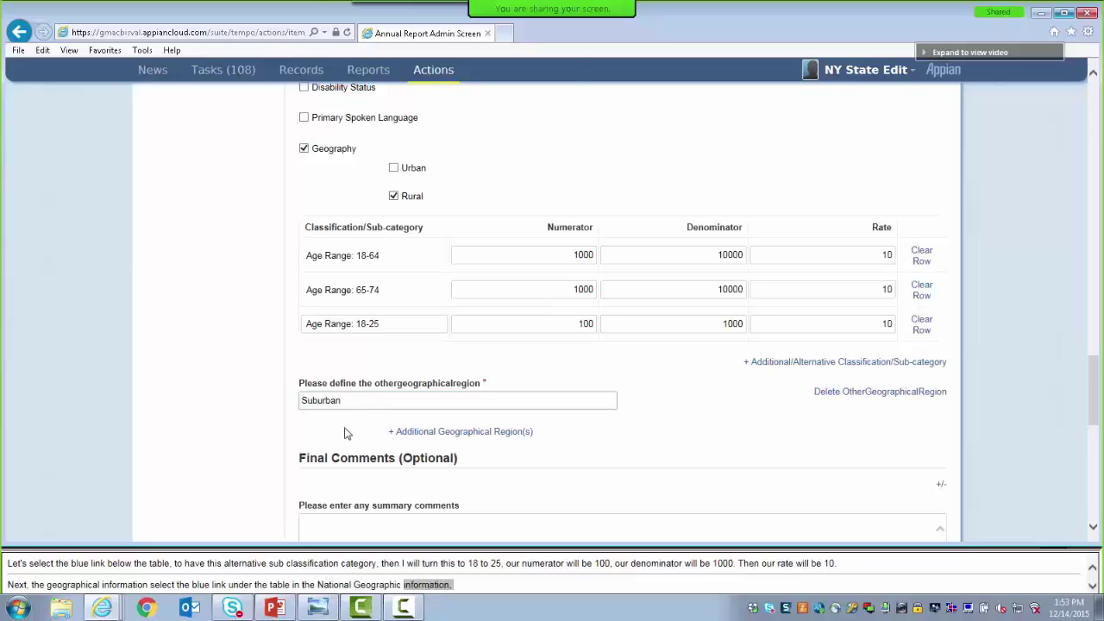
pyautogui.click(345, 433)
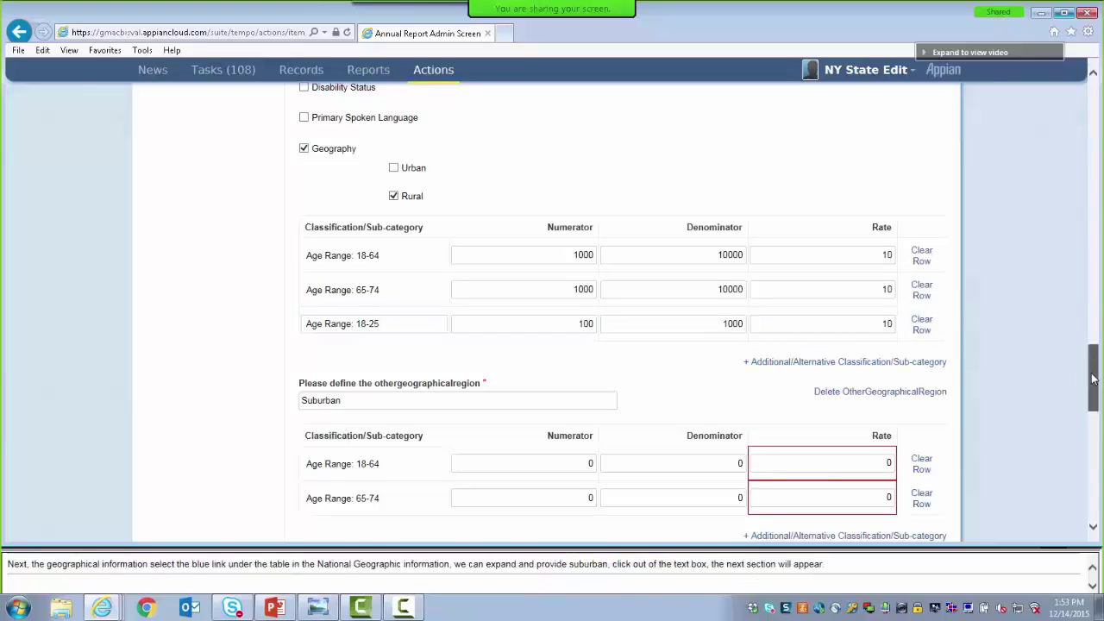
pyautogui.moveTo(1093, 373); pyautogui.dragTo(1097, 414)
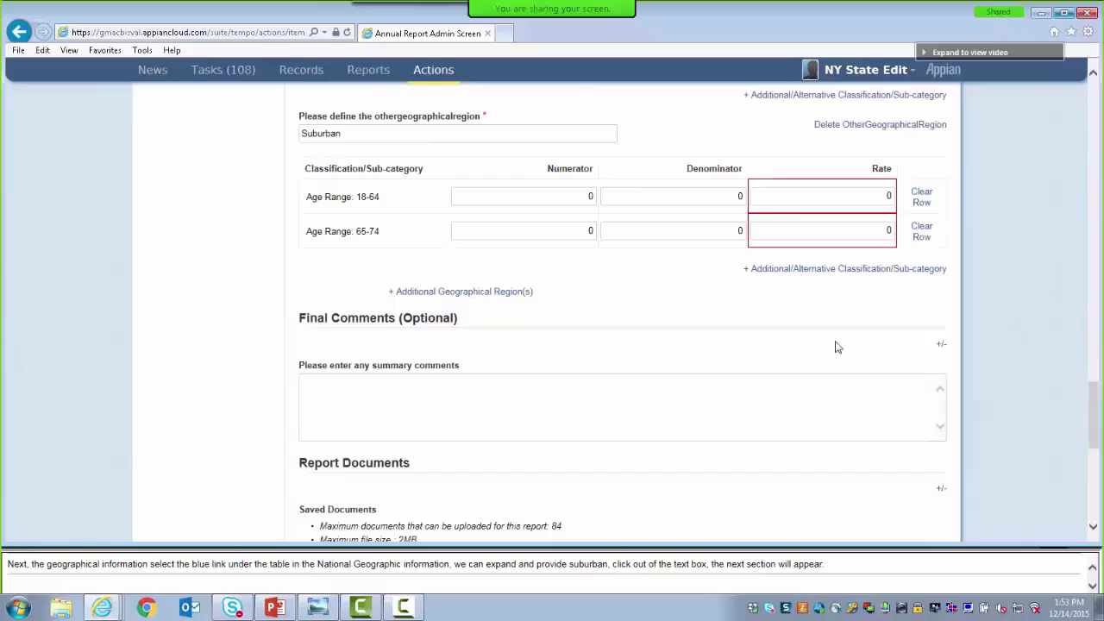
# Enter numerator 1000, denominator 10000 and rate 10 for Suburban ages 18-64 and 65-74
pyautogui.click(553, 196)
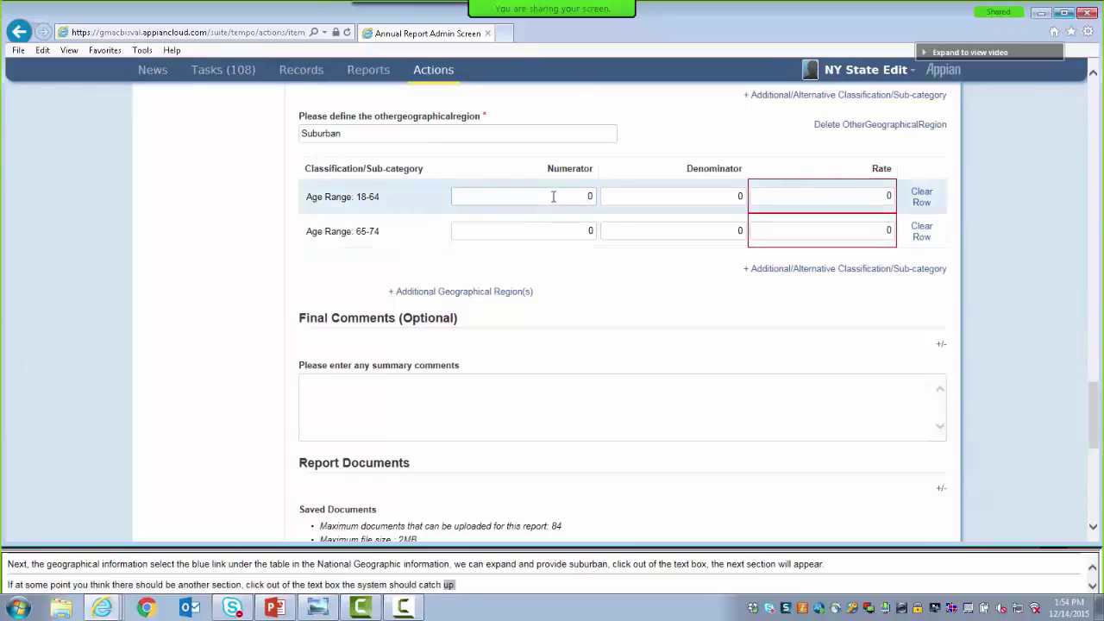
pyautogui.write('10')
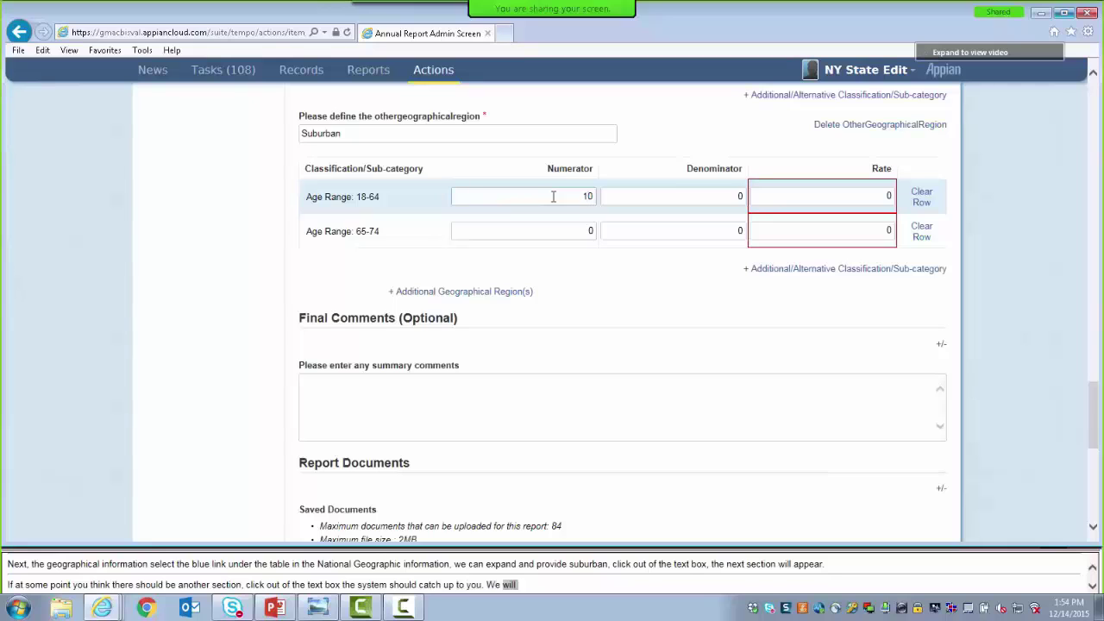
pyautogui.write('00')
pyautogui.click(566, 227)
pyautogui.write('1')
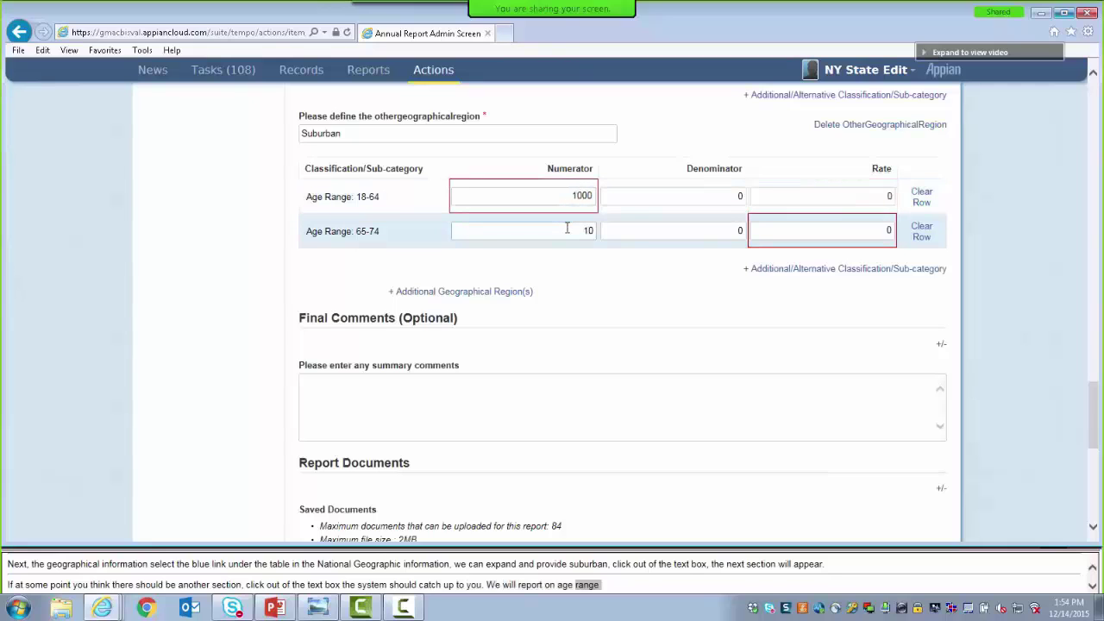
pyautogui.click(733, 201)
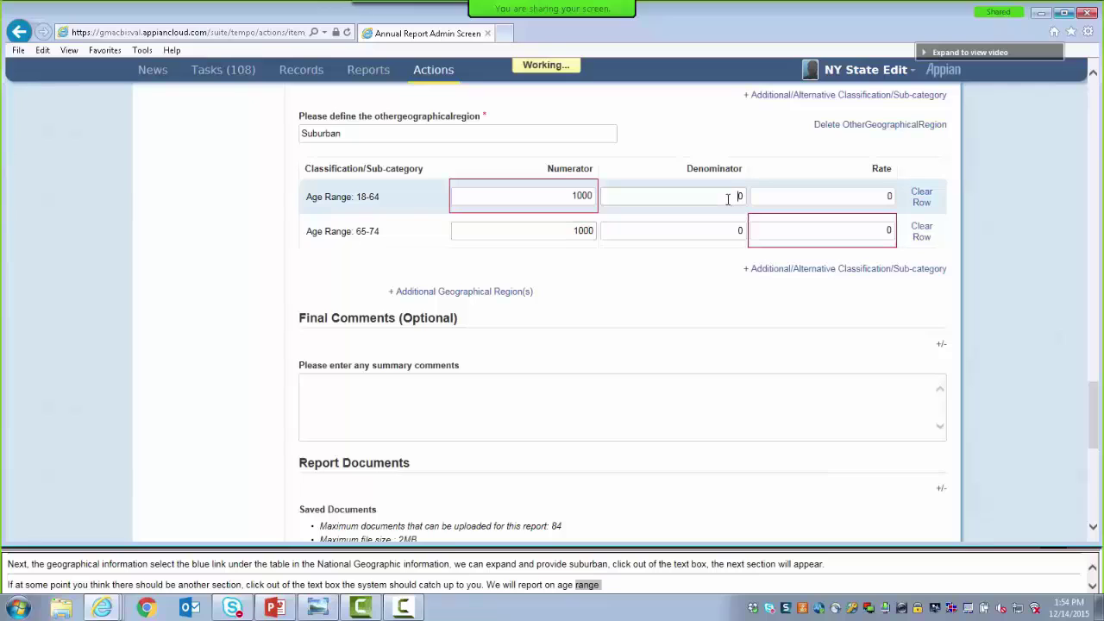
pyautogui.write('10000')
pyautogui.click(724, 228)
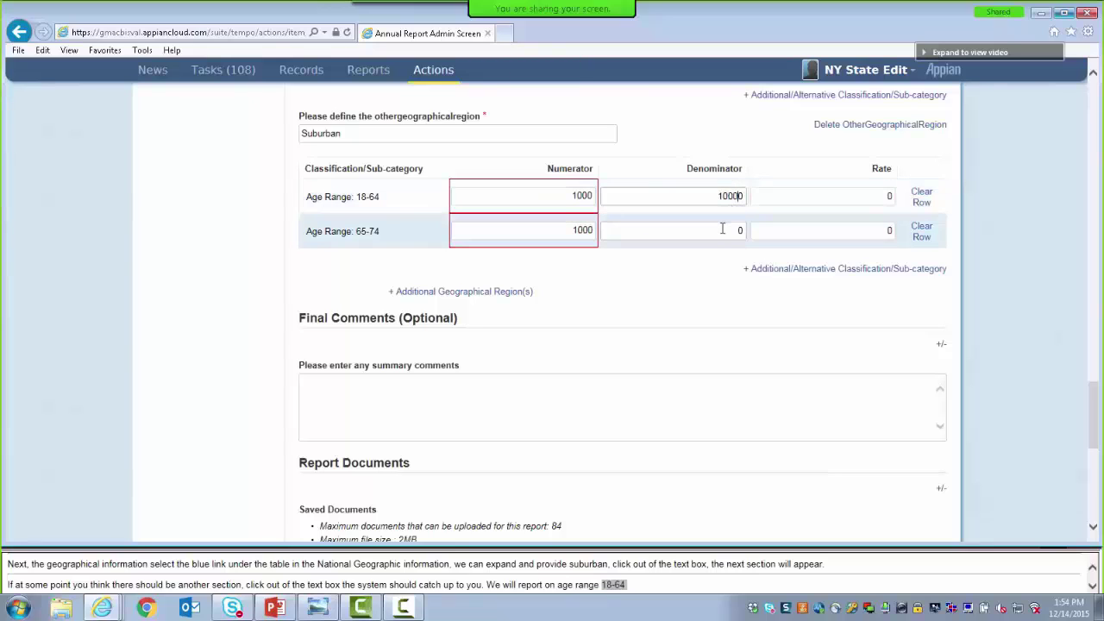
pyautogui.write('10000')
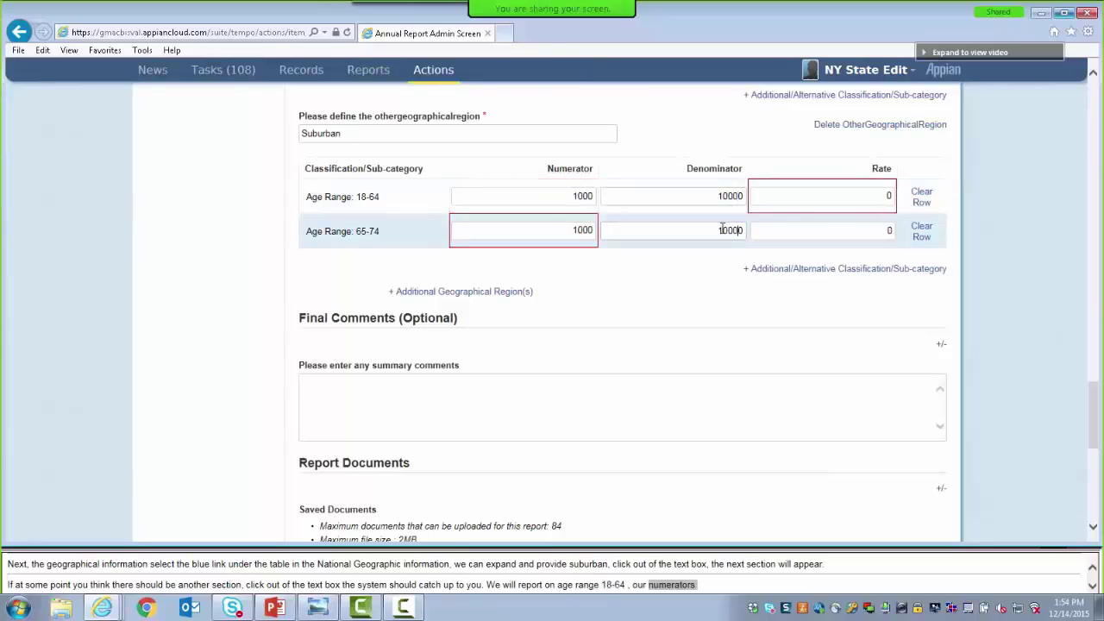
pyautogui.click(852, 192)
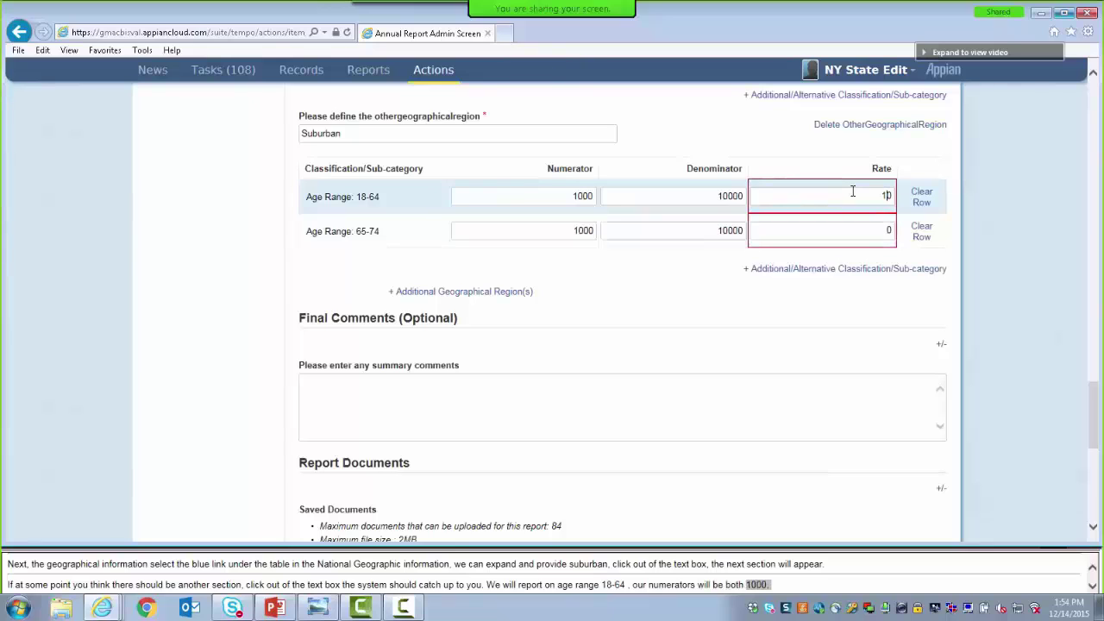
pyautogui.click(856, 228)
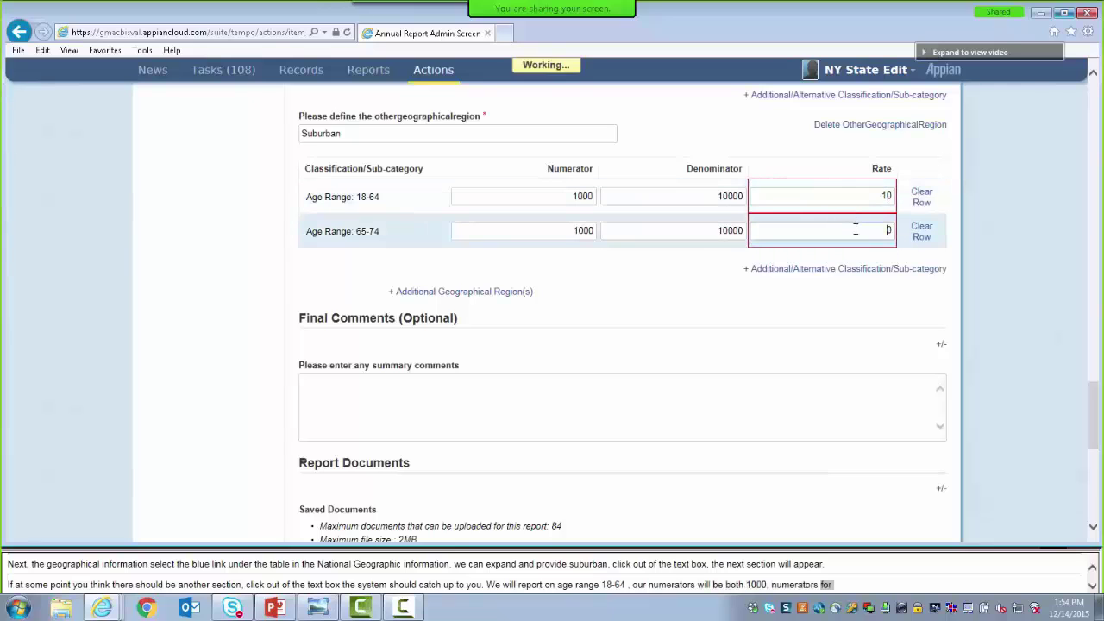
pyautogui.click(686, 296)
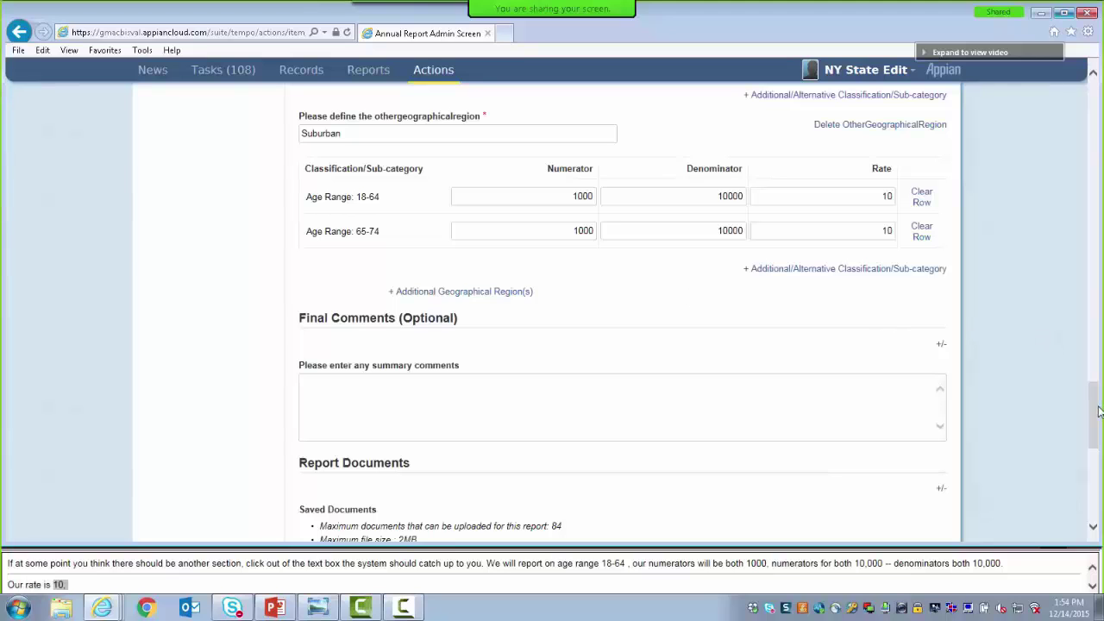
pyautogui.moveTo(1098, 411); pyautogui.dragTo(1093, 443)
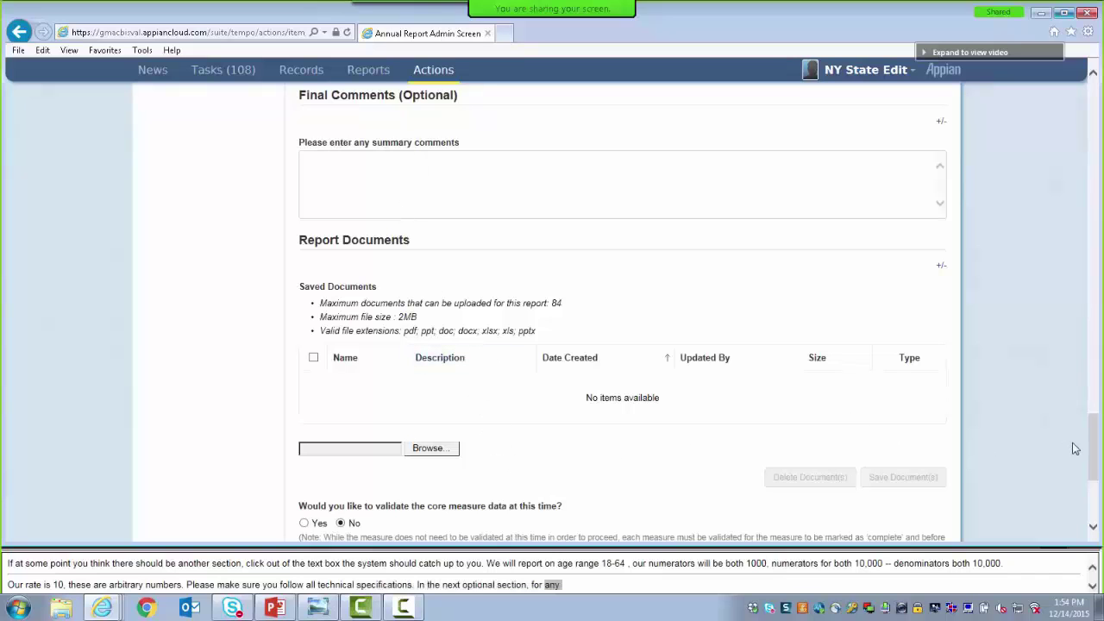
# Answer Yes to validating the ABA core measure data at this time
pyautogui.moveTo(1094, 452); pyautogui.dragTo(1093, 463)
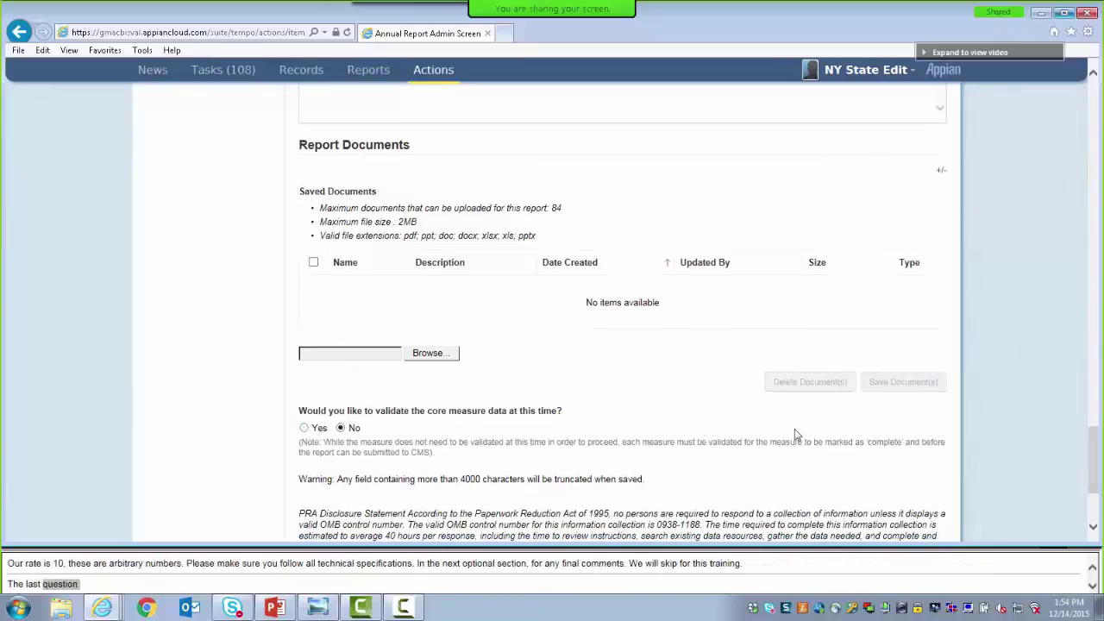
pyautogui.moveTo(1094, 464); pyautogui.dragTo(1097, 497)
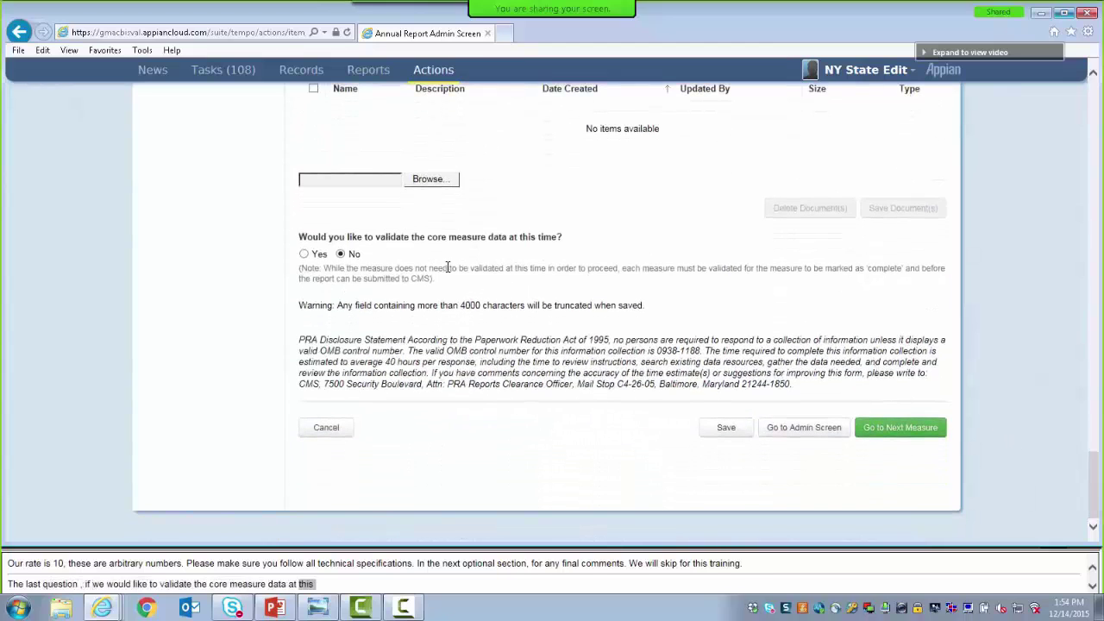
pyautogui.click(304, 255)
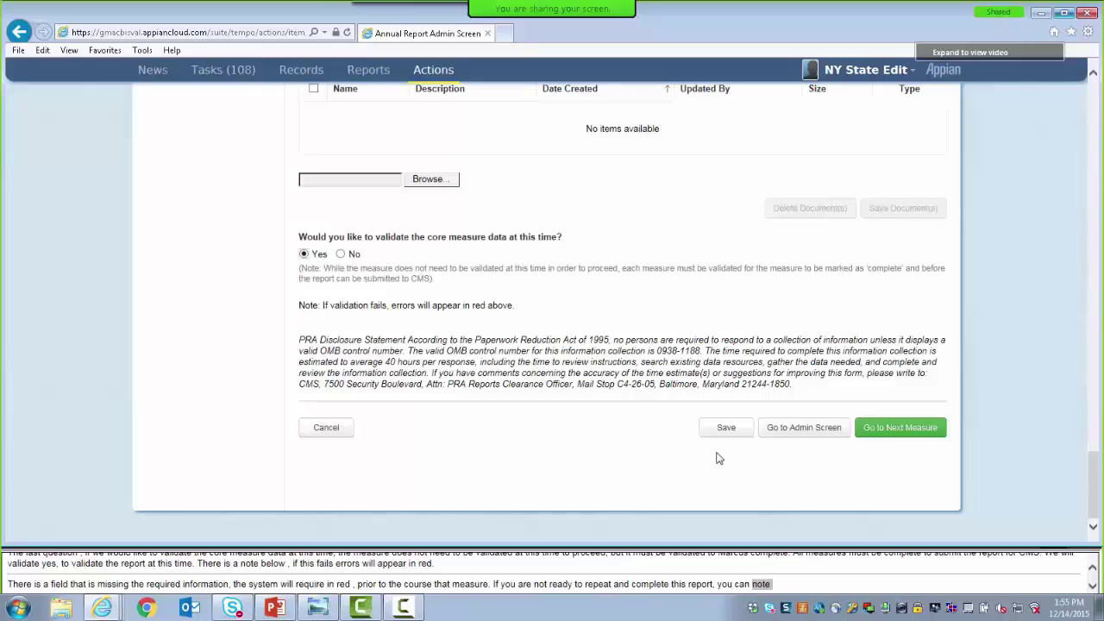
# Go to the AMB Emergency Department Visits measure and mark it not reported: Service not covered
pyautogui.click(889, 429)
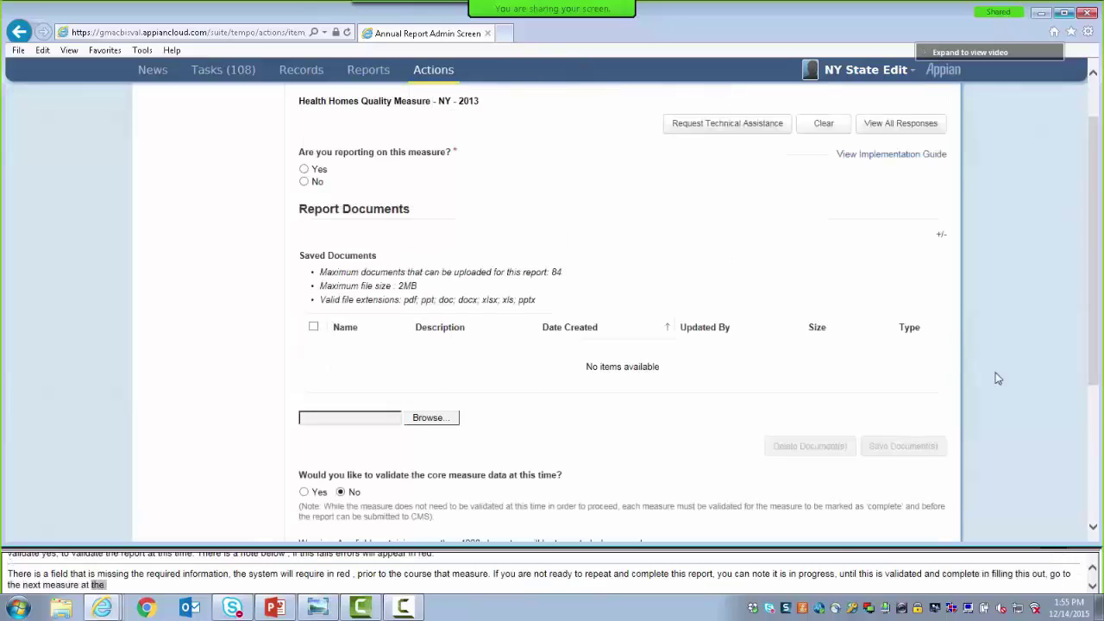
pyautogui.moveTo(1096, 364); pyautogui.dragTo(1096, 307)
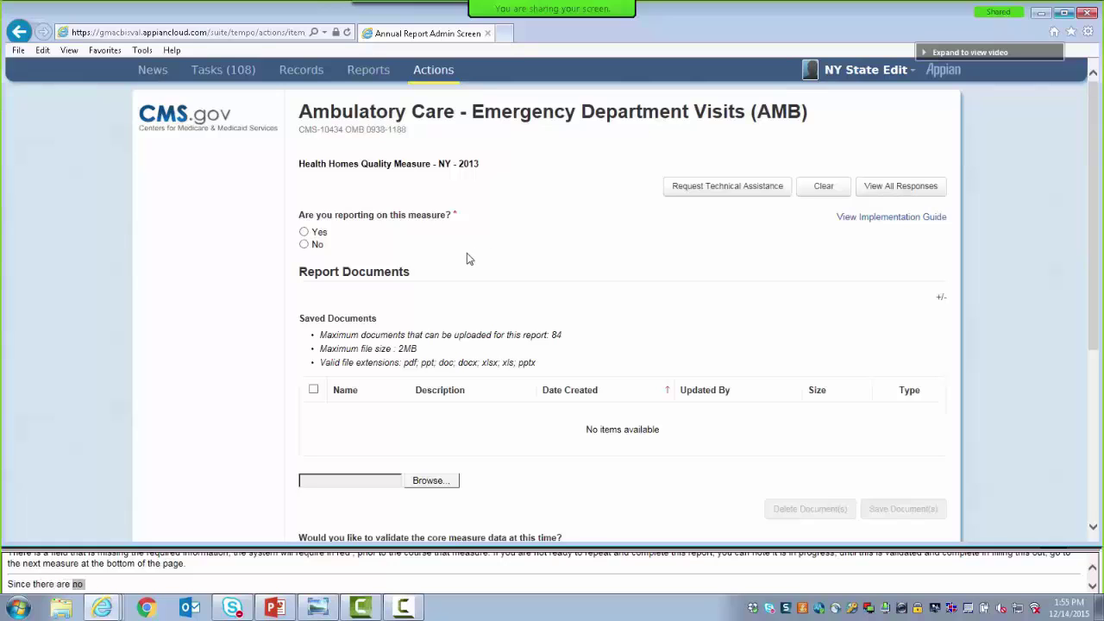
pyautogui.click(303, 245)
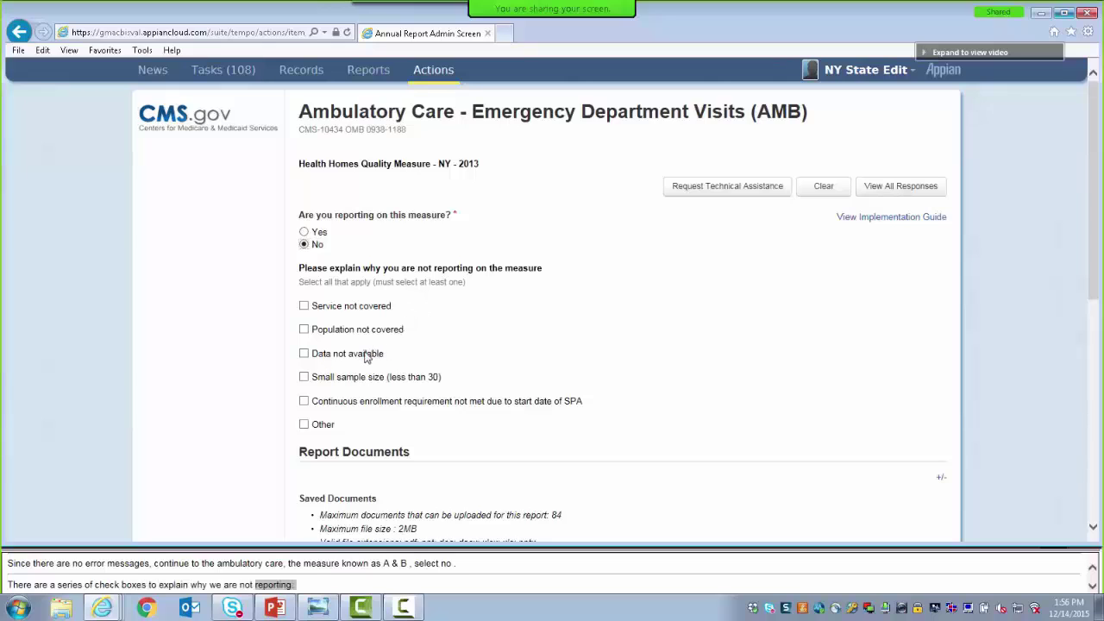
pyautogui.click(304, 307)
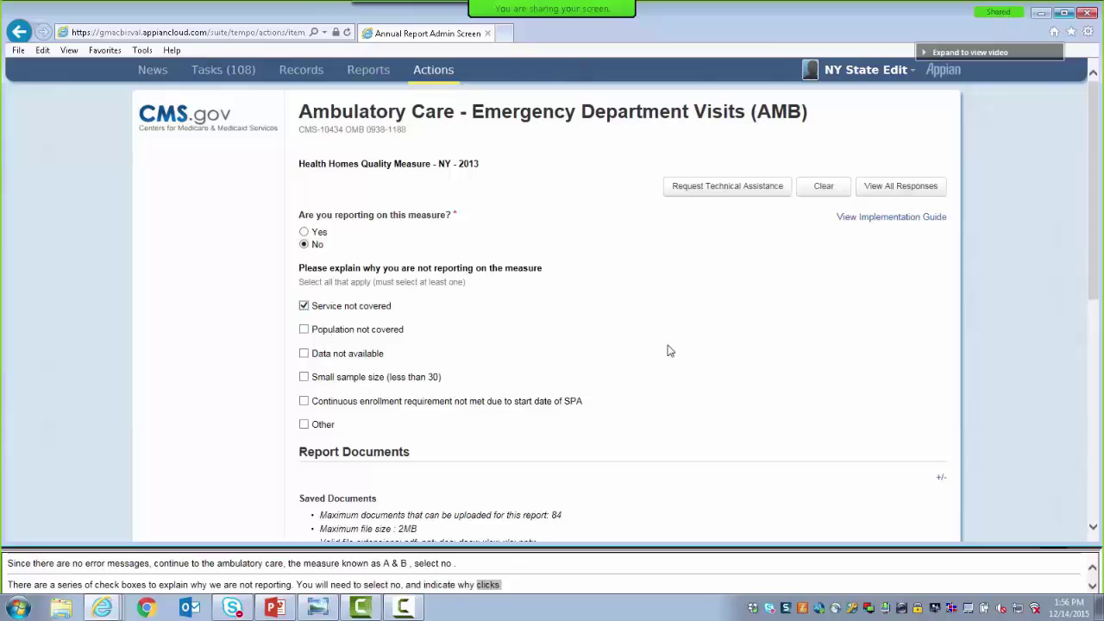
pyautogui.moveTo(1098, 256); pyautogui.dragTo(1101, 417)
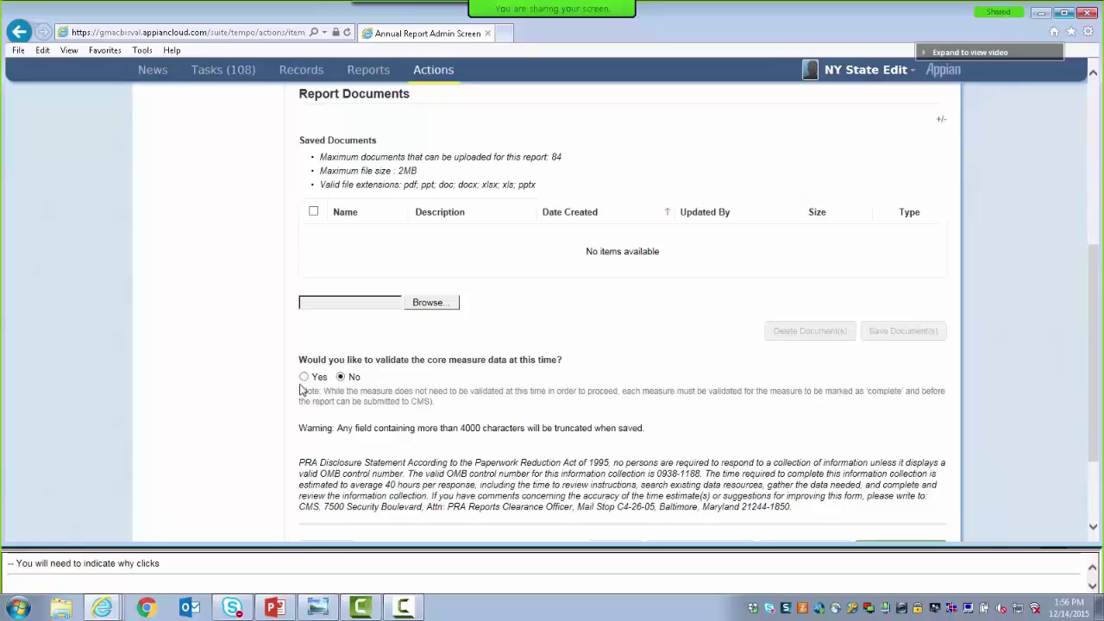
# Choose Yes to validate the AMB data and advance to the State-Specific Goals page
pyautogui.click(303, 377)
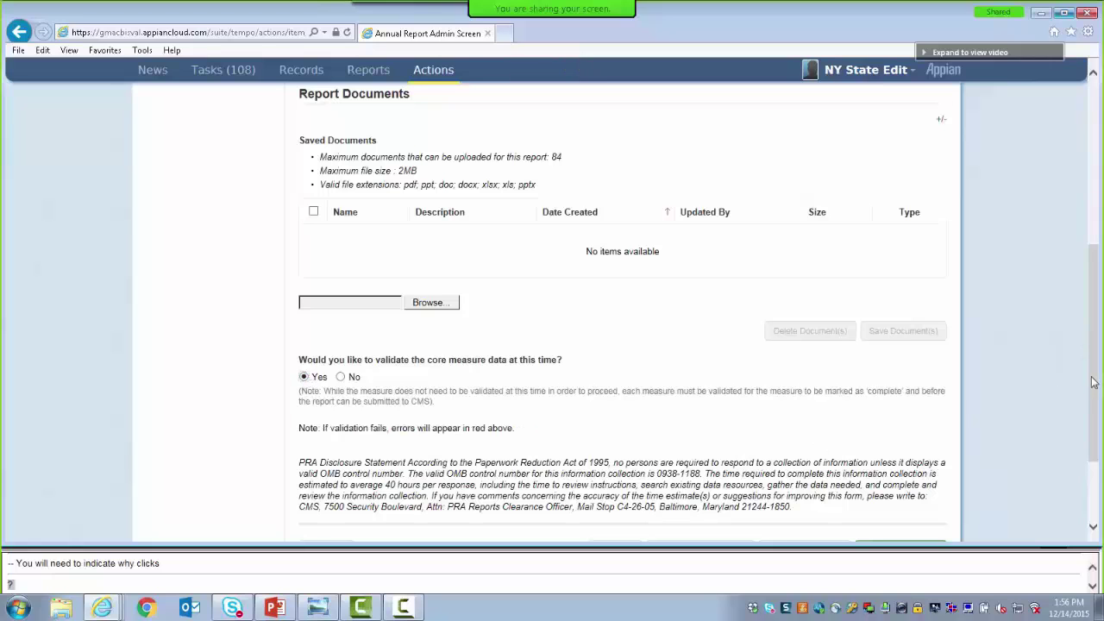
pyautogui.moveTo(1094, 382); pyautogui.dragTo(1094, 420)
pyautogui.click(910, 474)
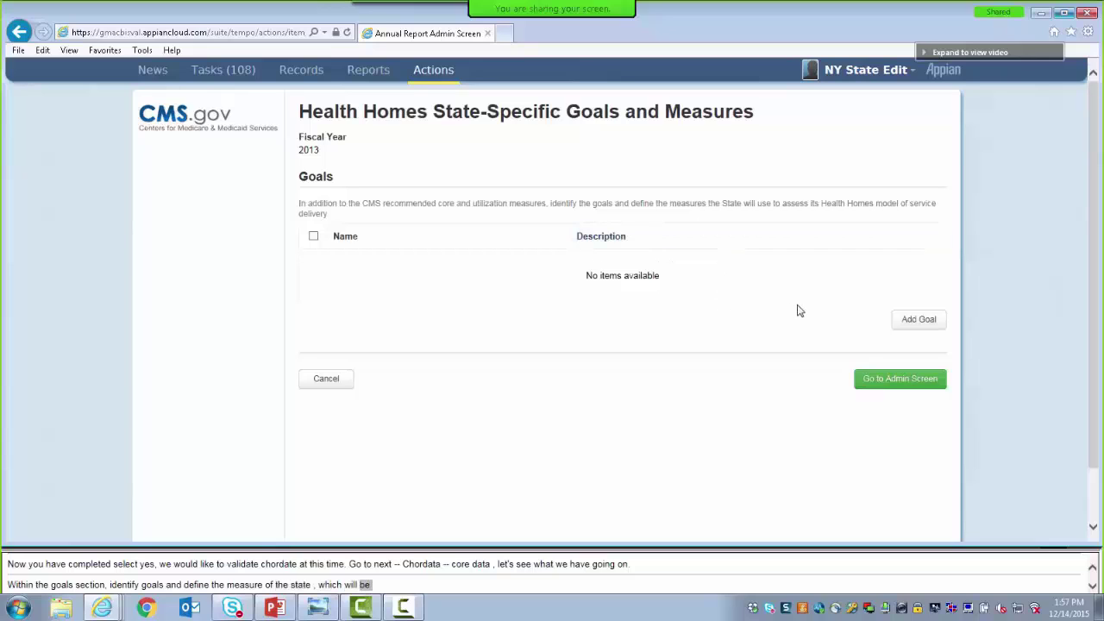
# Add a goal named 'Training Goal' with description 'An example for training'
pyautogui.click(914, 320)
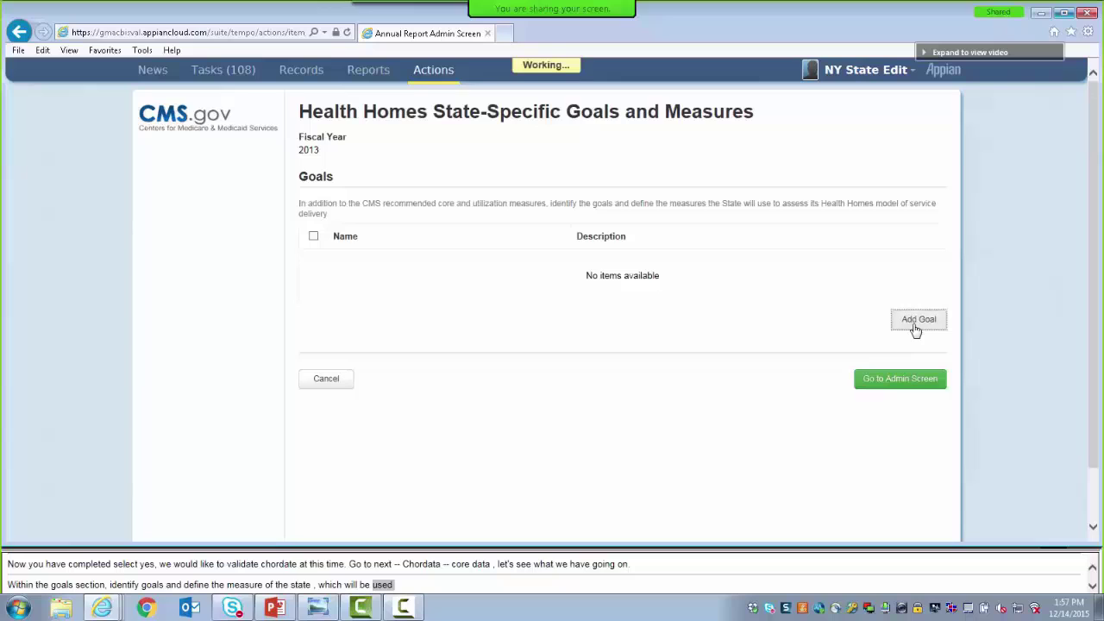
pyautogui.click(424, 398)
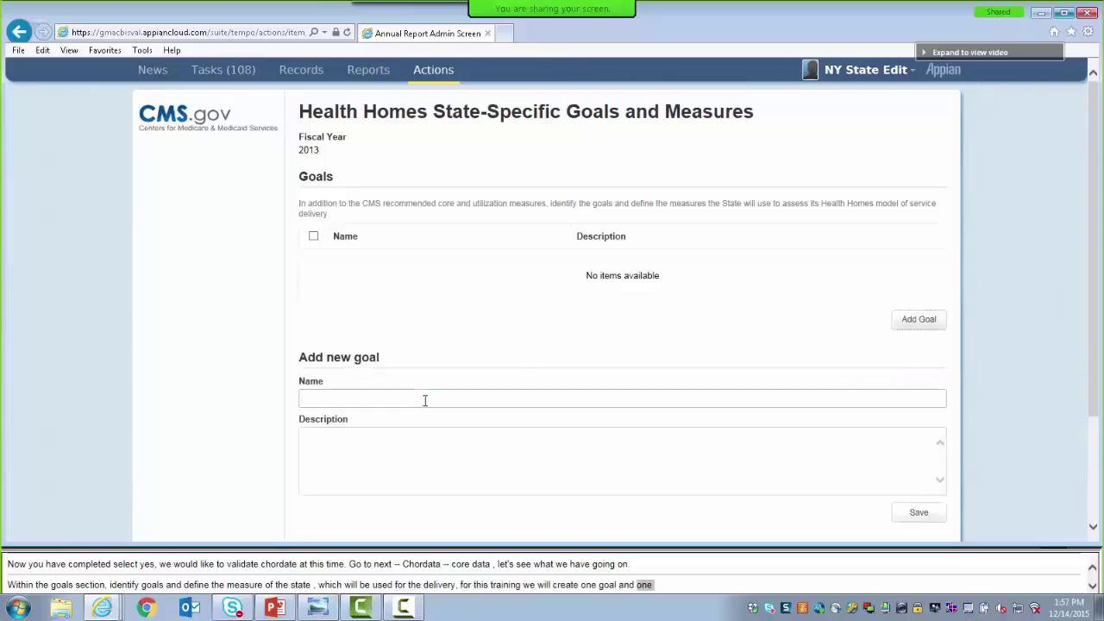
pyautogui.write('Training ')
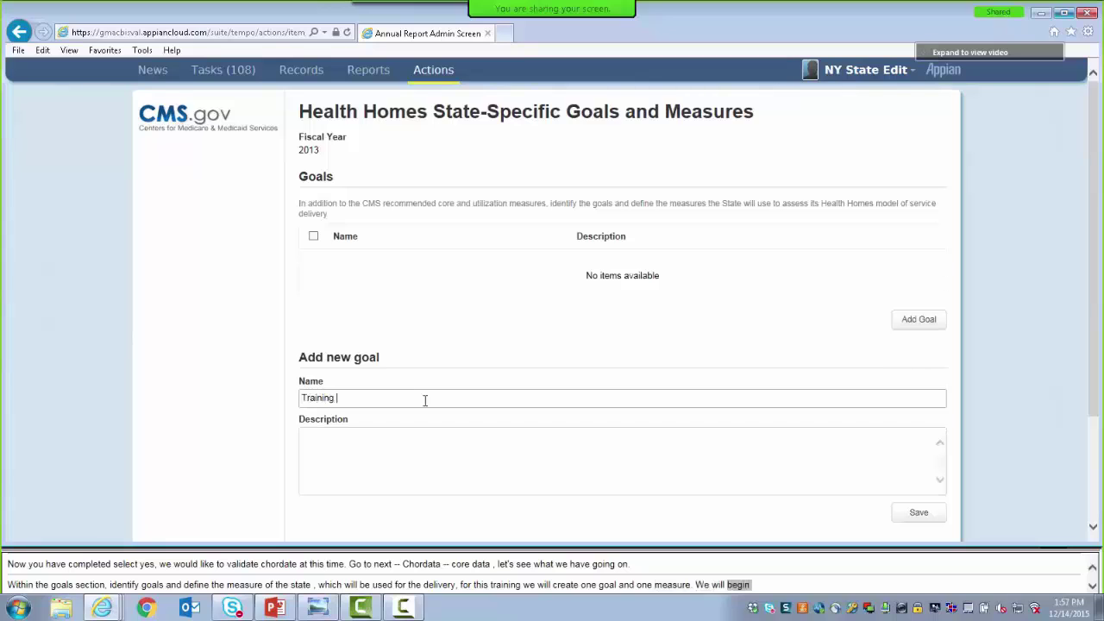
pyautogui.write('Goal')
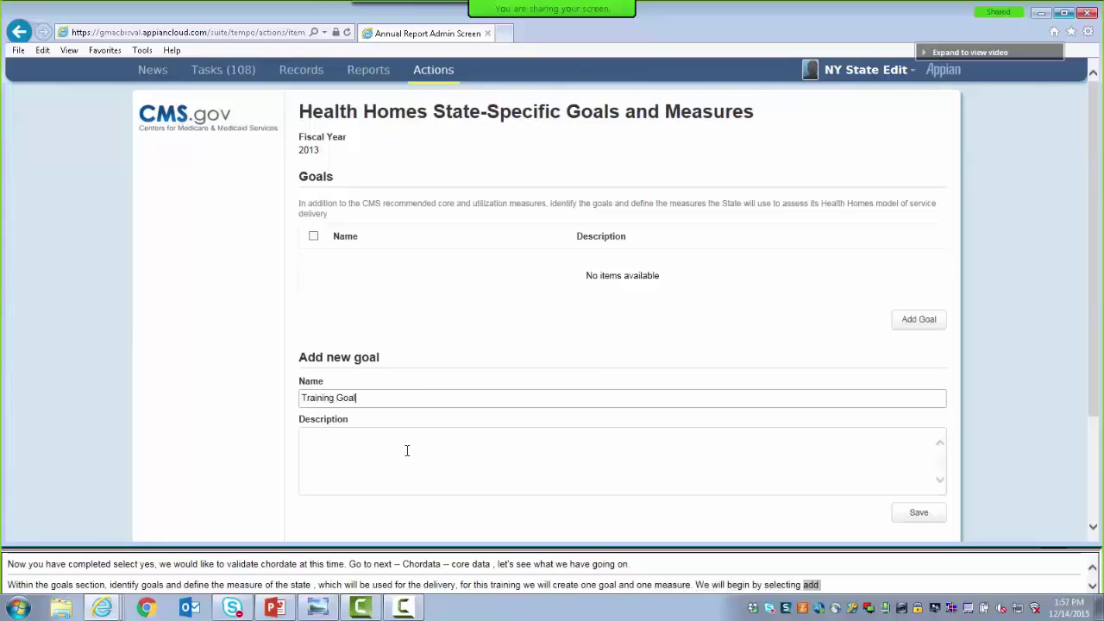
pyautogui.click(407, 448)
pyautogui.write('An ex')
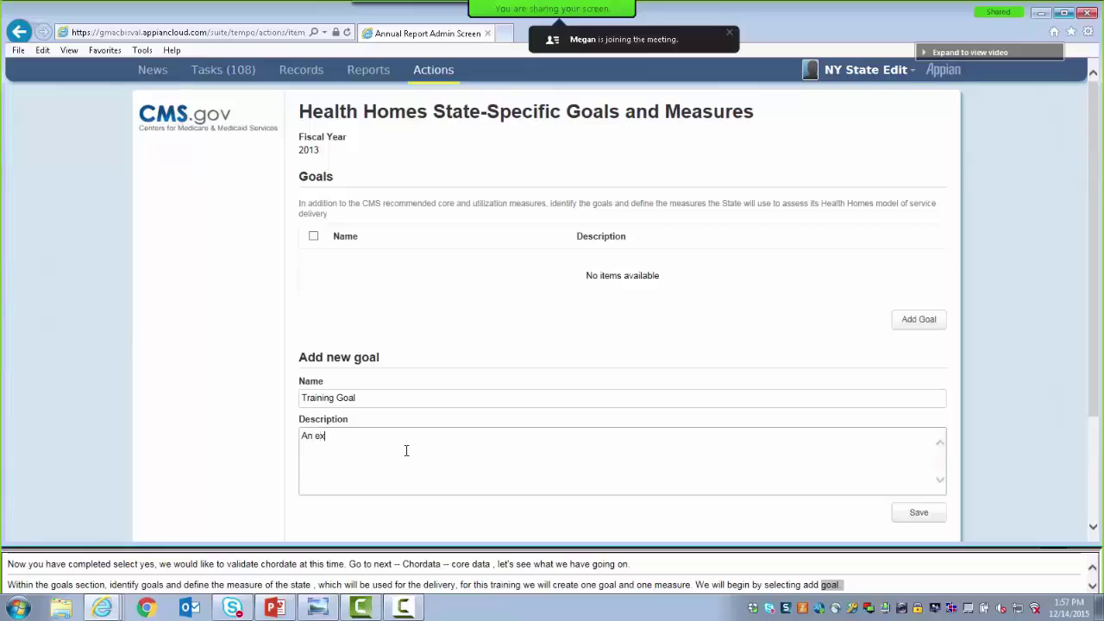
pyautogui.write('ample for trainin')
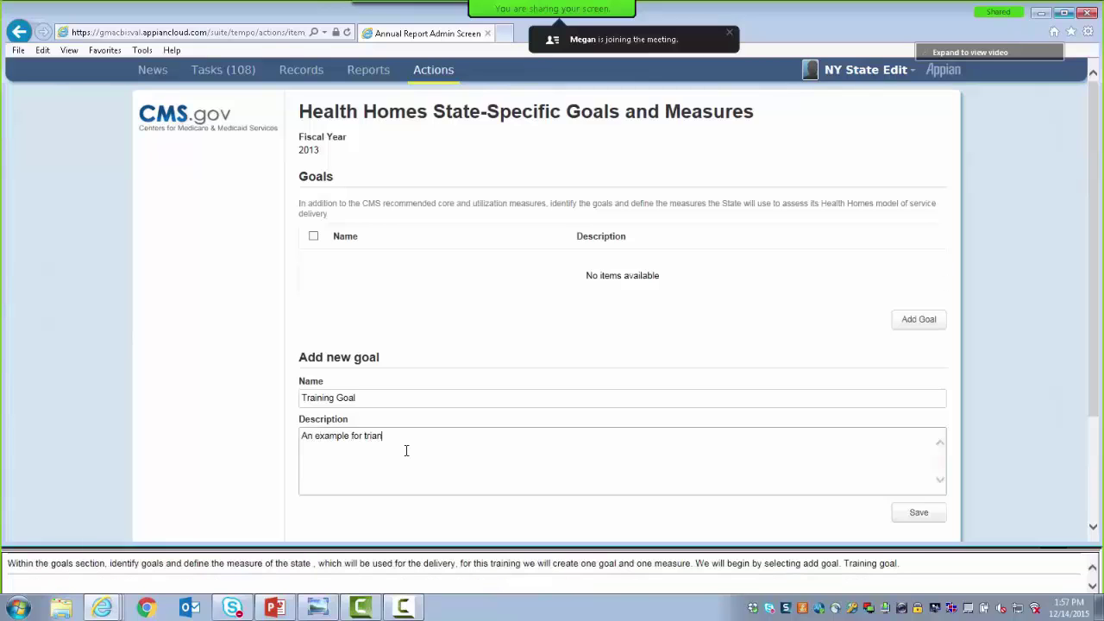
pyautogui.press('BackSpace')
pyautogui.press('BackSpace')
pyautogui.press('BackSpace')
pyautogui.write('ng.')
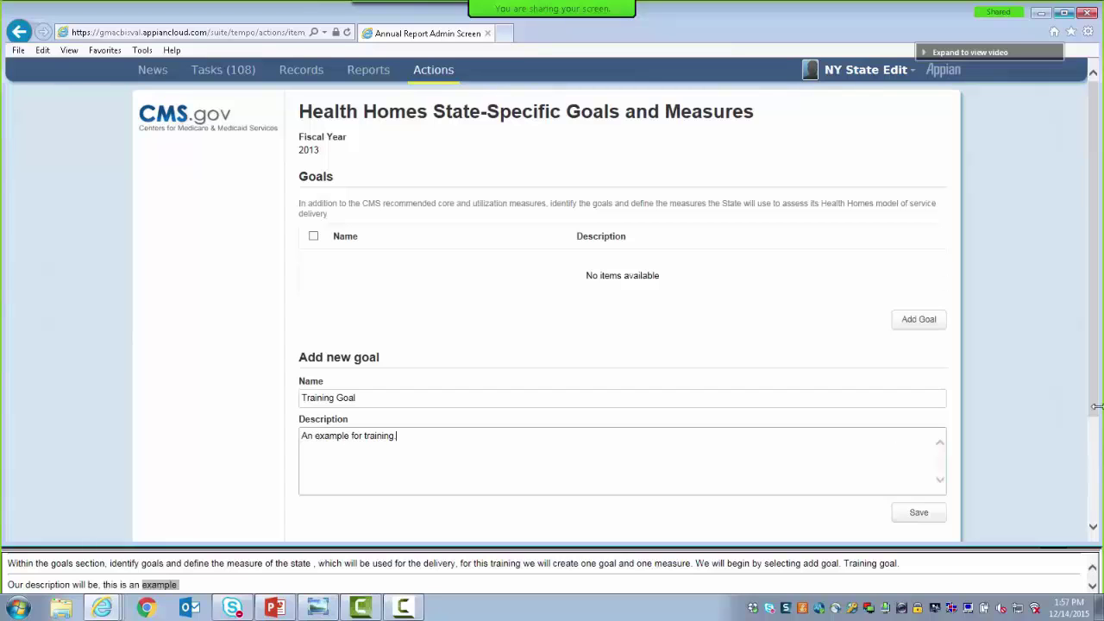
pyautogui.moveTo(1095, 411); pyautogui.dragTo(1096, 423)
pyautogui.scroll(-2, 1096, 422)
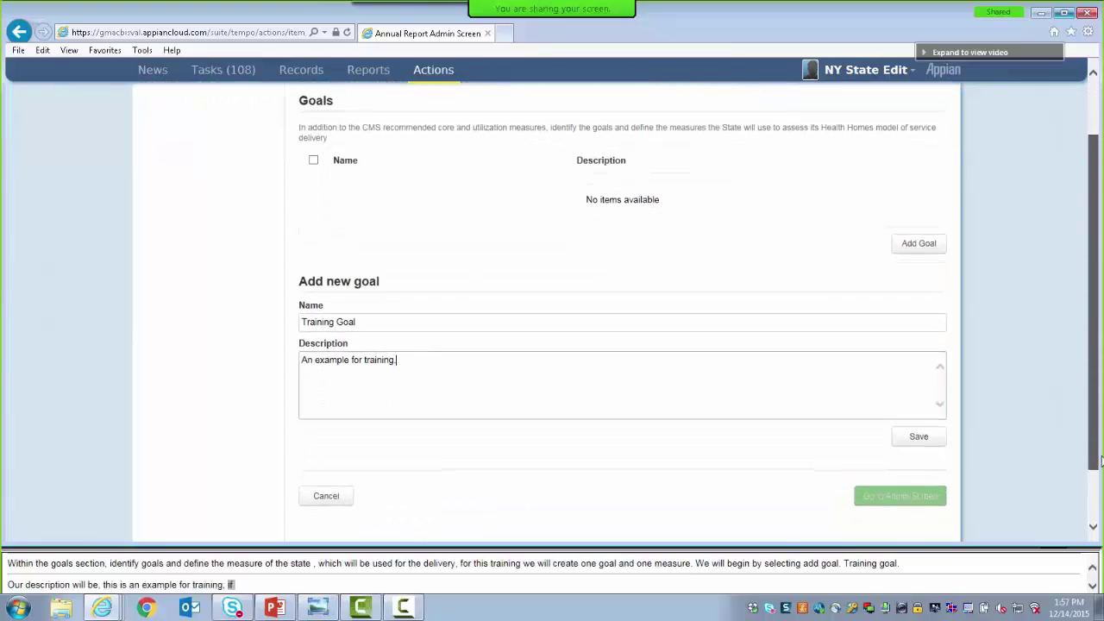
pyautogui.click(918, 423)
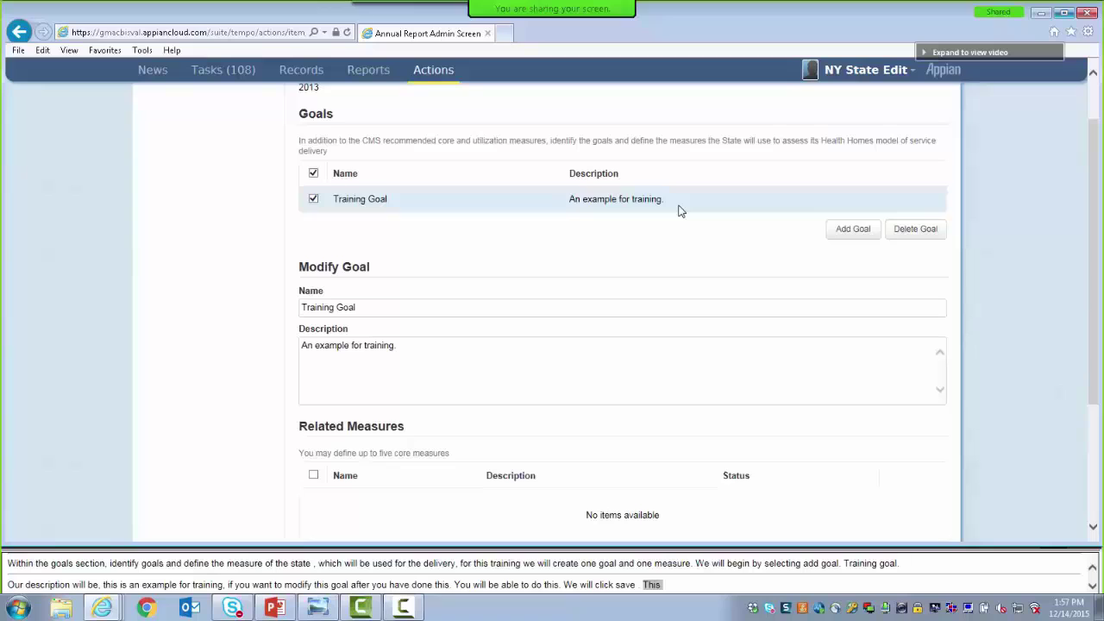
# End the Training Goal description with a period and start adding a related measure
pyautogui.click(406, 359)
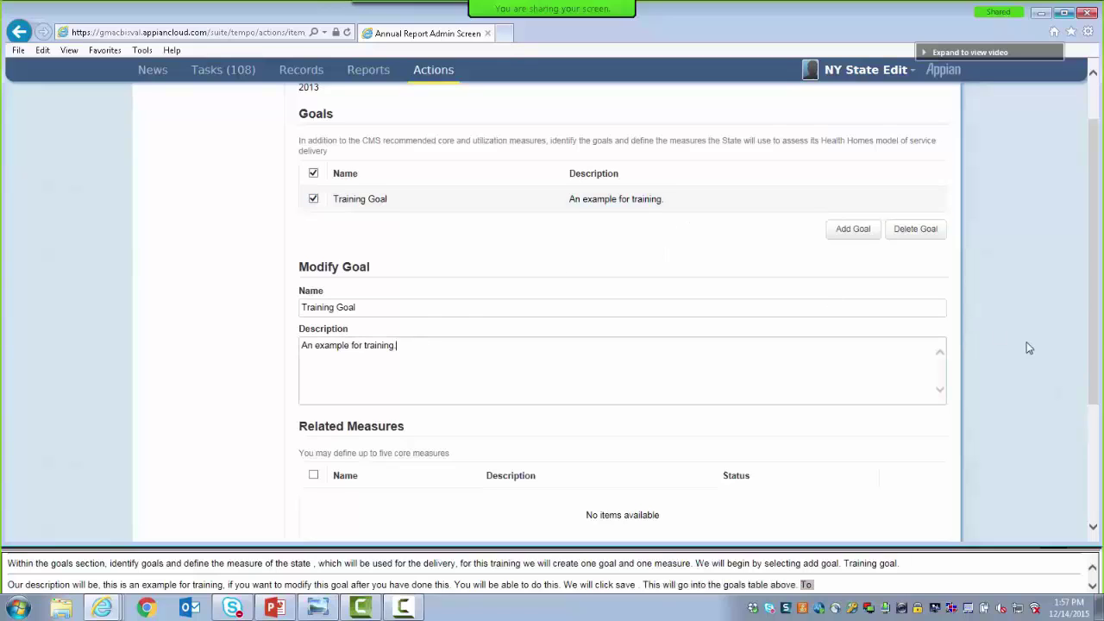
pyautogui.moveTo(1094, 362); pyautogui.dragTo(1093, 413)
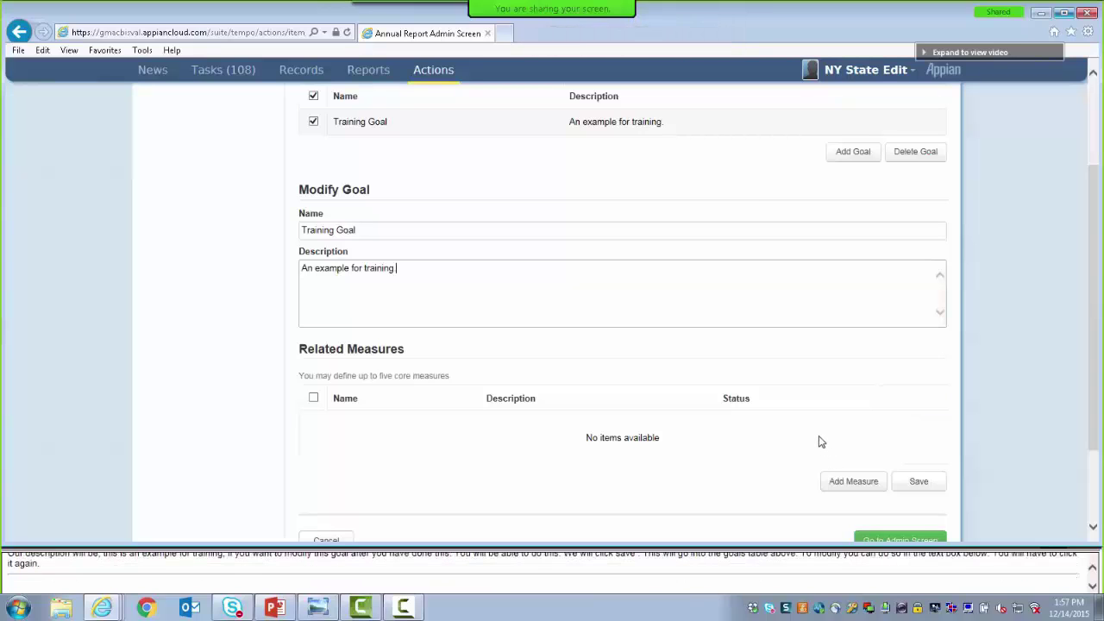
pyautogui.write('.')
pyautogui.click(834, 485)
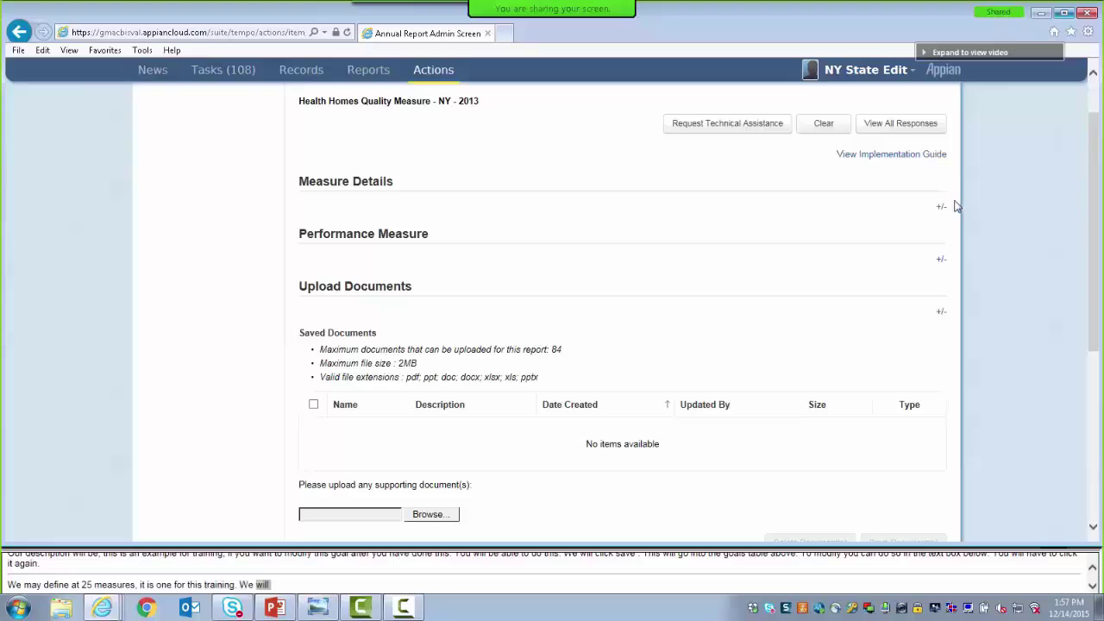
# Name the measure 'Training Measure' with a training-example description and methodology 'For training.'
pyautogui.moveTo(1094, 303); pyautogui.dragTo(1094, 268)
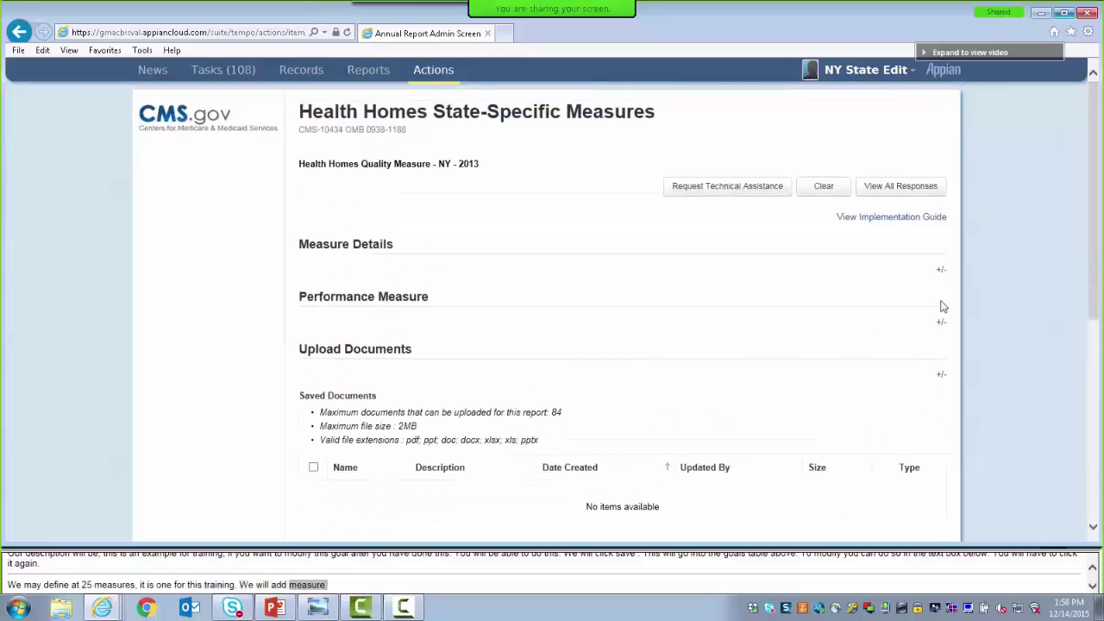
pyautogui.click(875, 192)
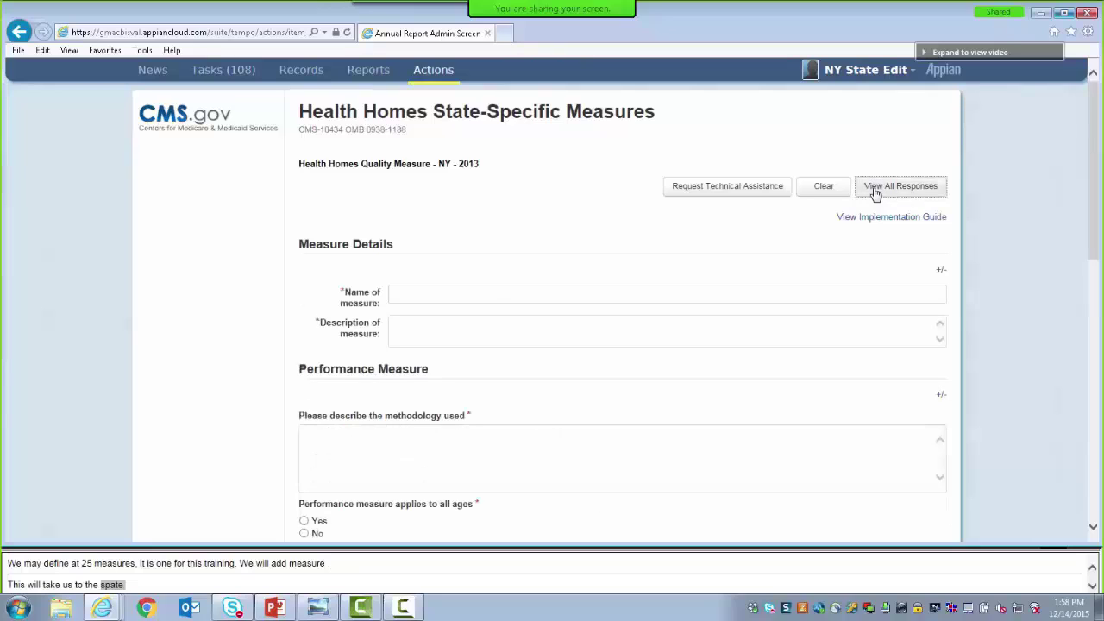
pyautogui.click(436, 292)
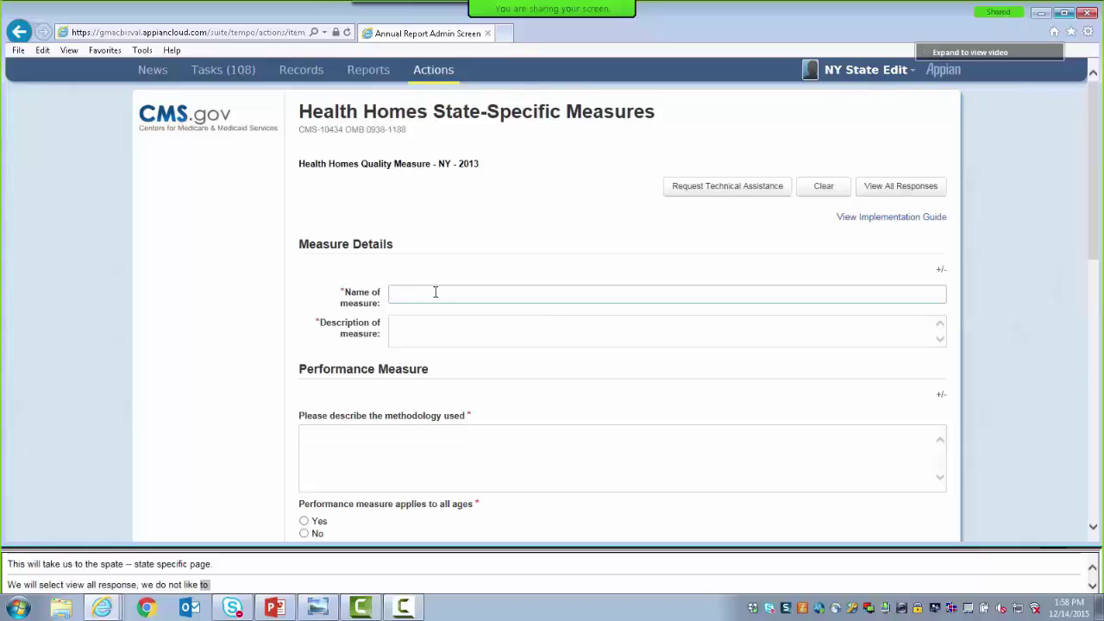
pyautogui.write('T')
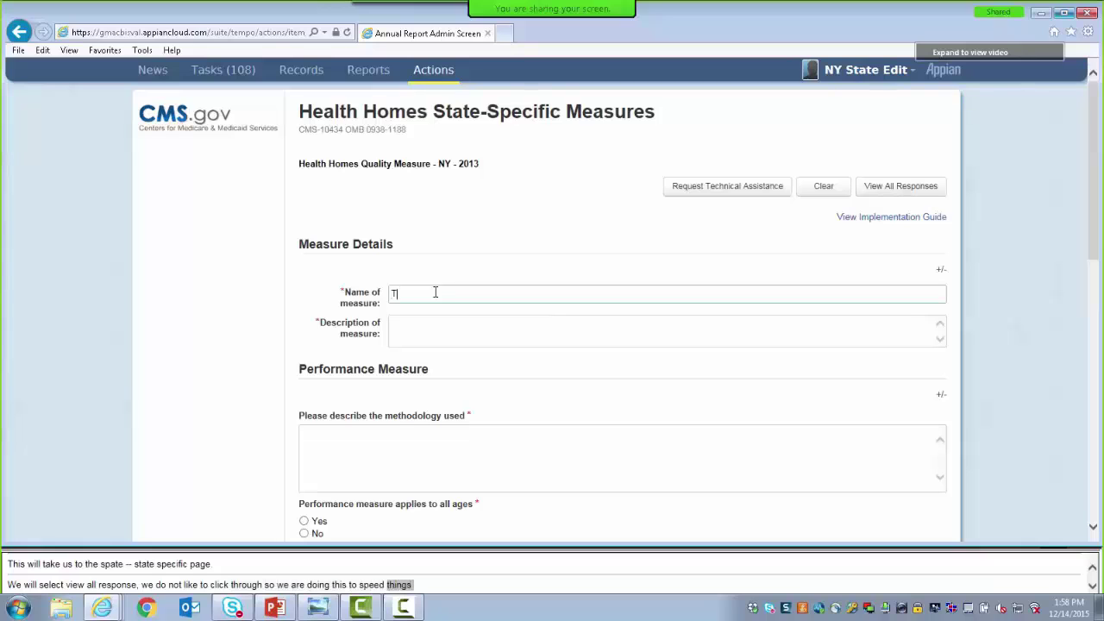
pyautogui.write('raining Measure')
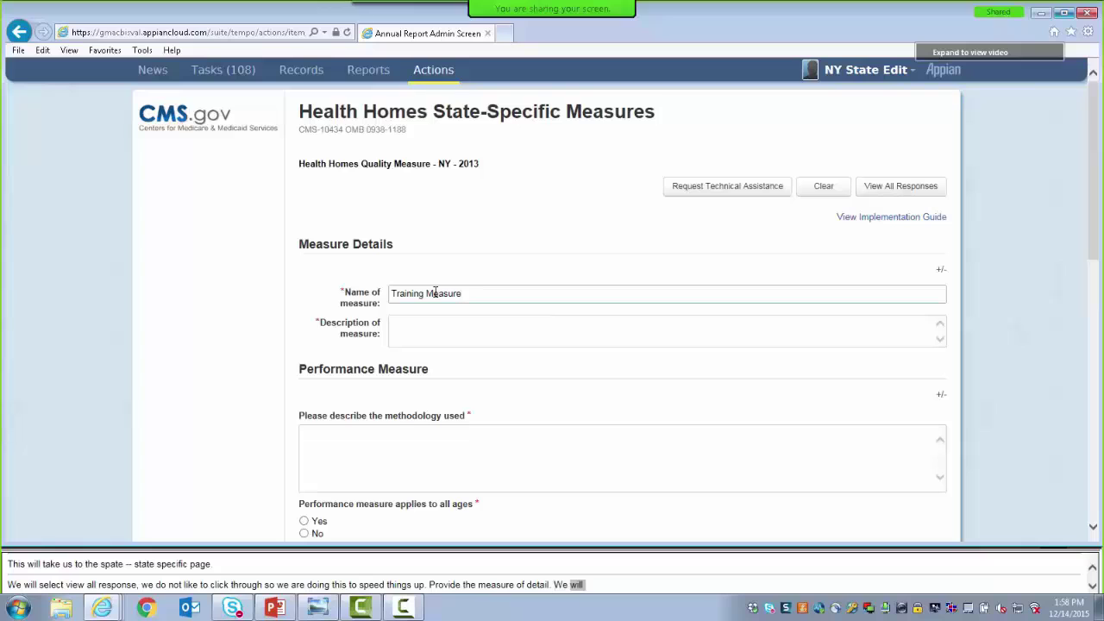
pyautogui.click(446, 321)
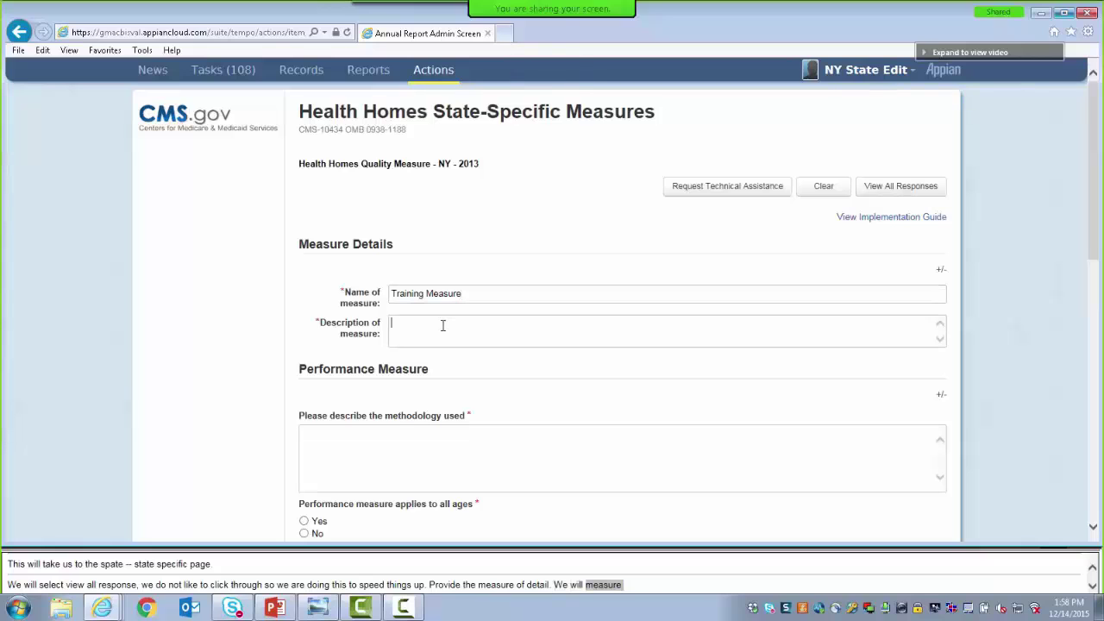
pyautogui.write('MEasure')
pyautogui.press('BackSpace')
pyautogui.press('BackSpace')
pyautogui.press('BackSpace')
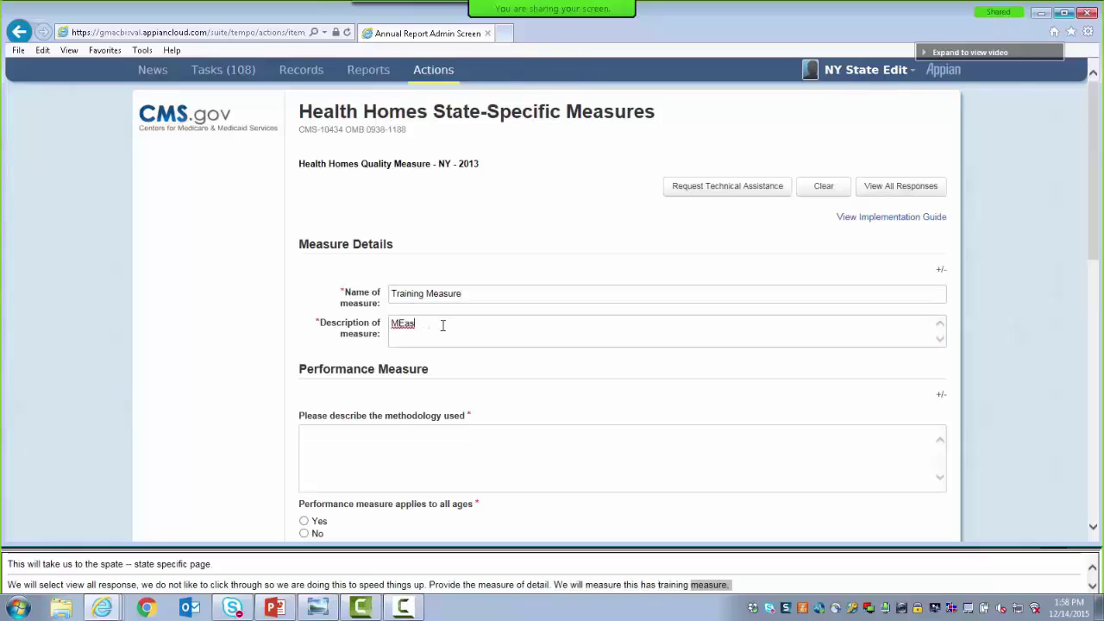
pyautogui.press('BackSpace')
pyautogui.write('easure c')
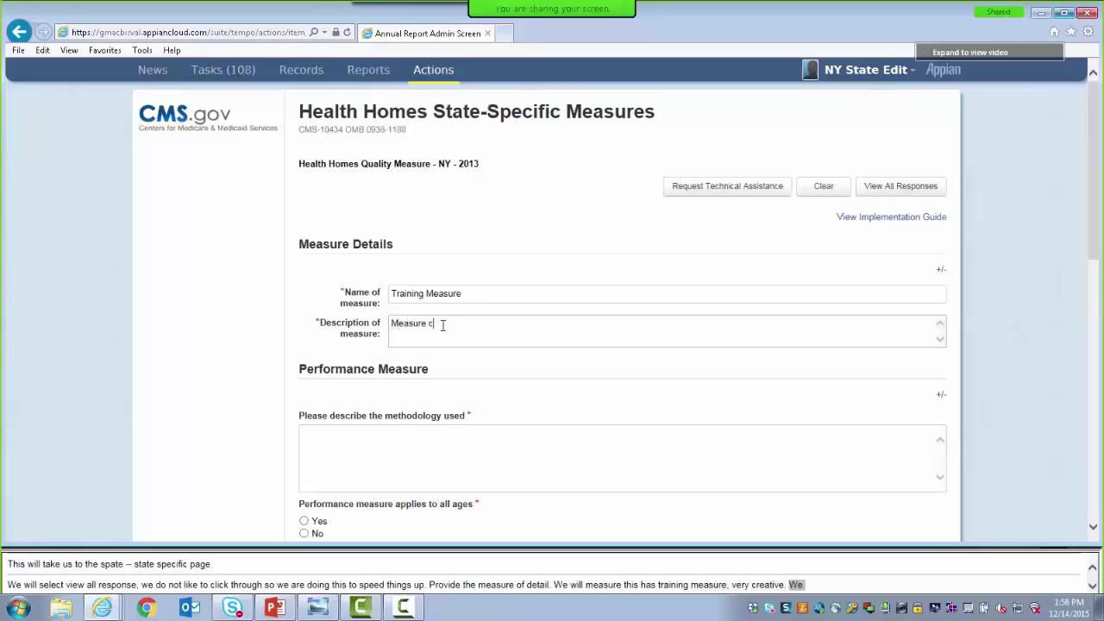
pyautogui.write('reated for training example.')
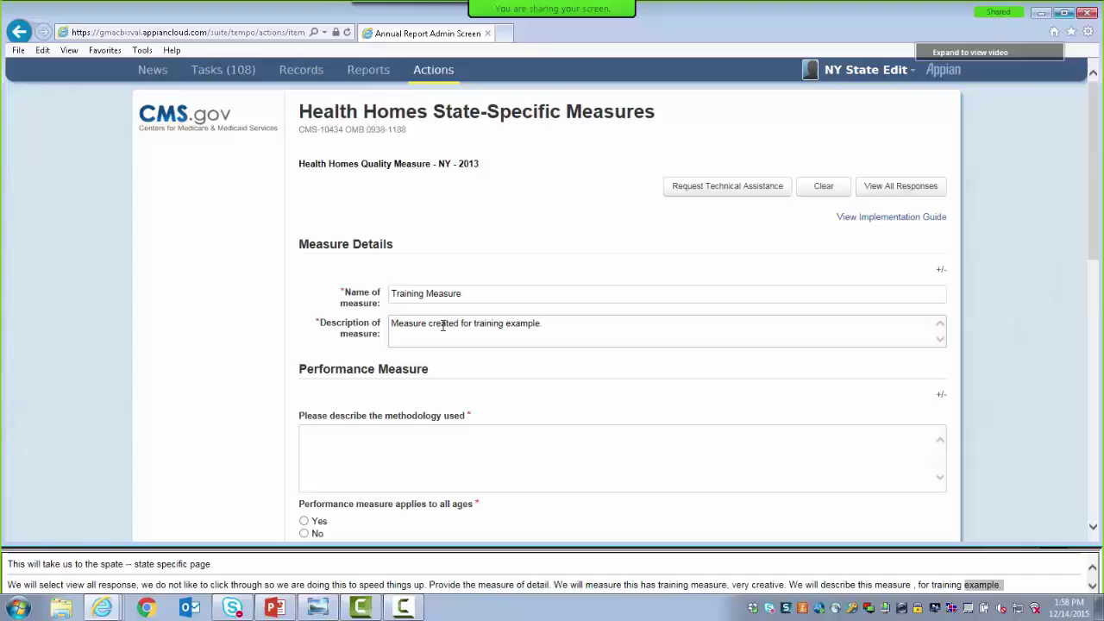
pyautogui.click(381, 445)
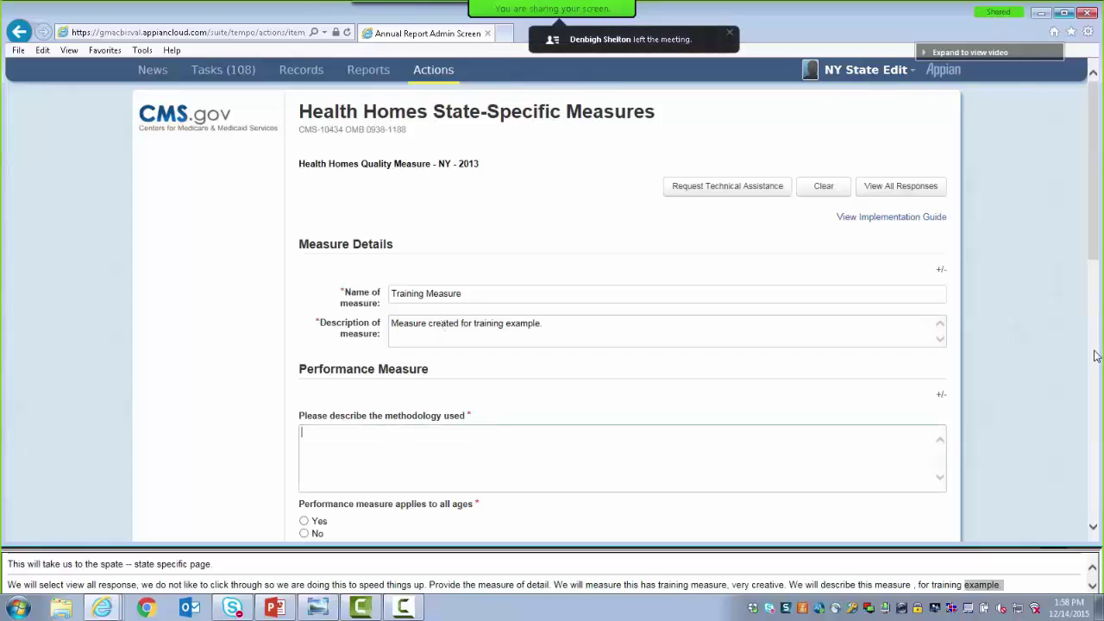
pyautogui.moveTo(1092, 246); pyautogui.dragTo(1094, 341)
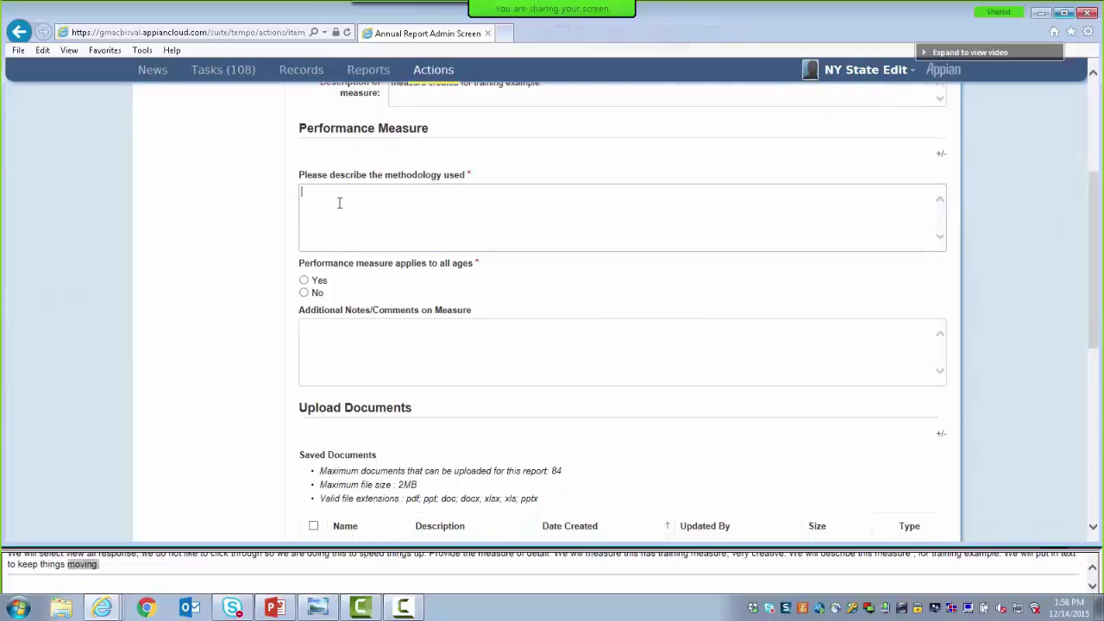
pyautogui.write('For')
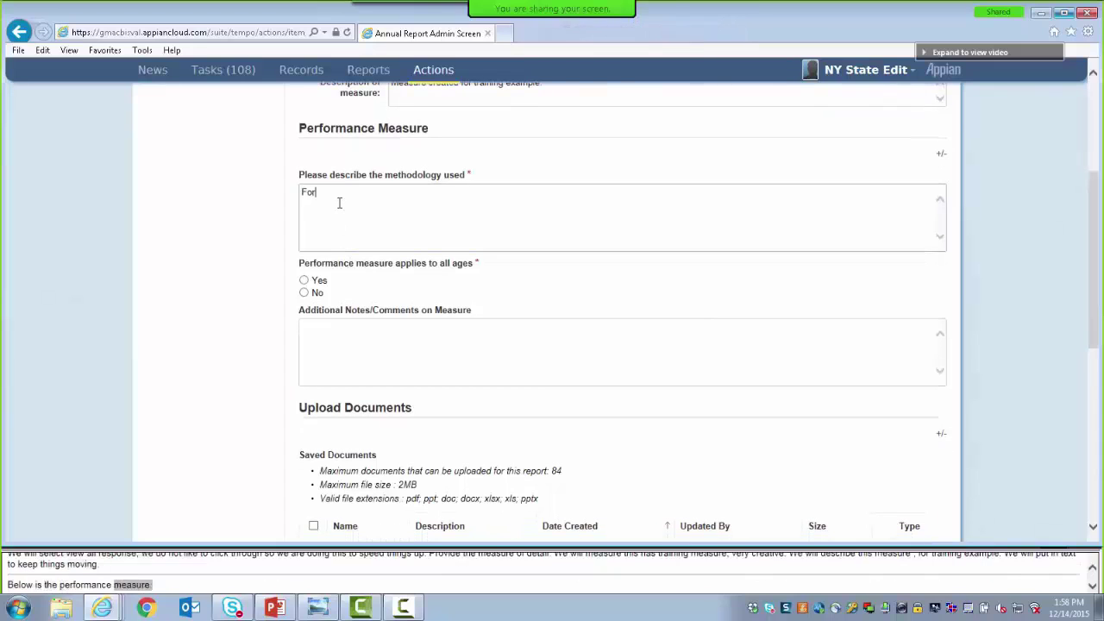
pyautogui.write(' training.')
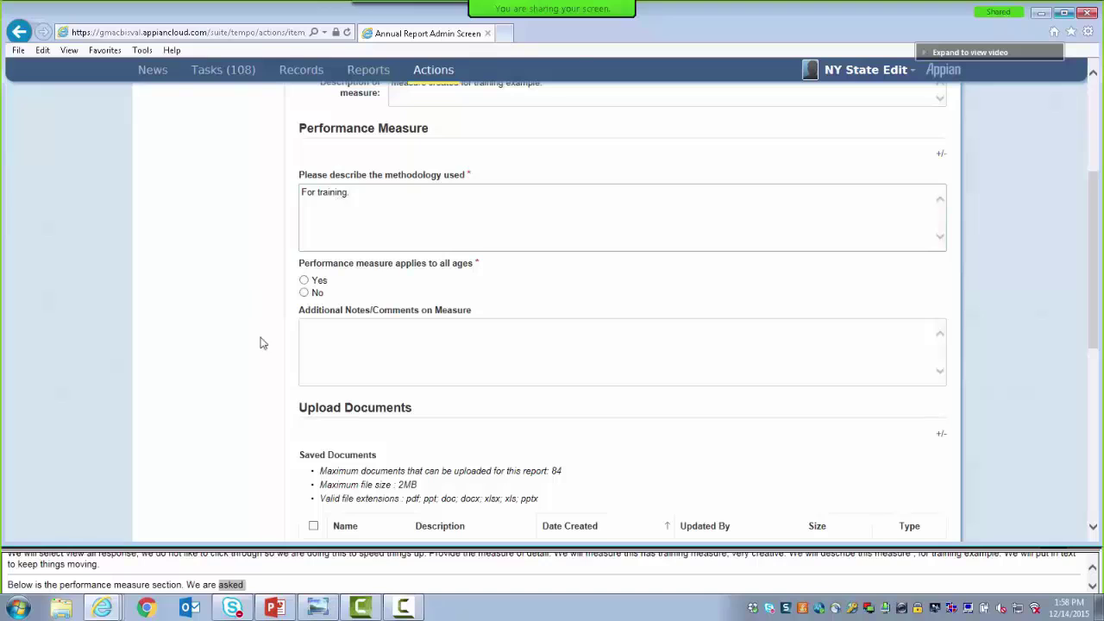
pyautogui.click(321, 330)
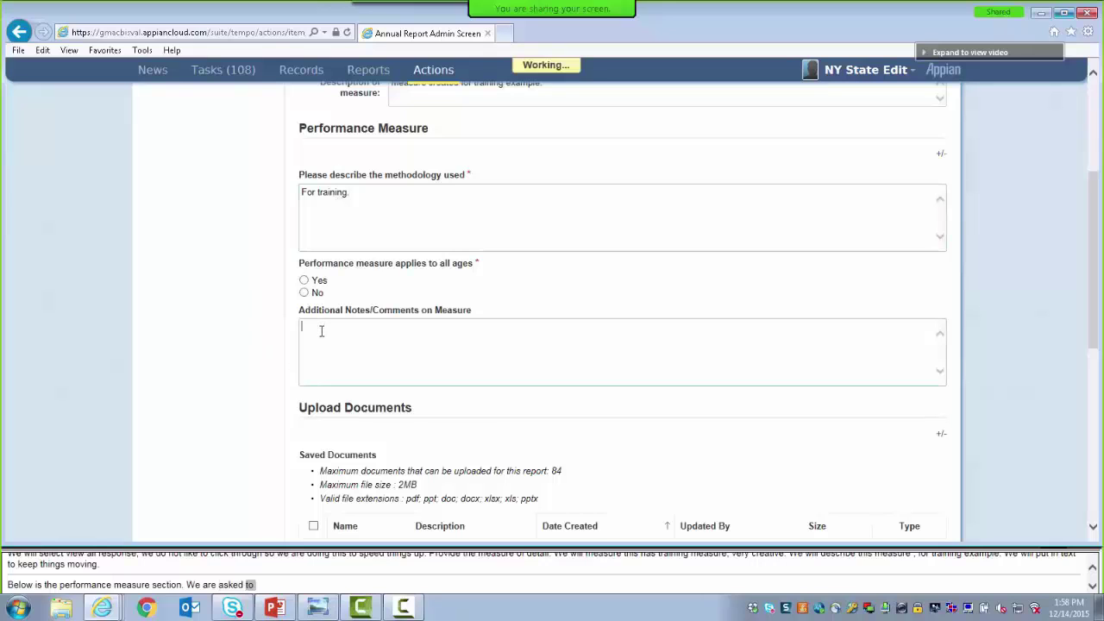
# Apply the measure to all ages with numerator 1000, denominator 10000 and rate 10
pyautogui.click(304, 281)
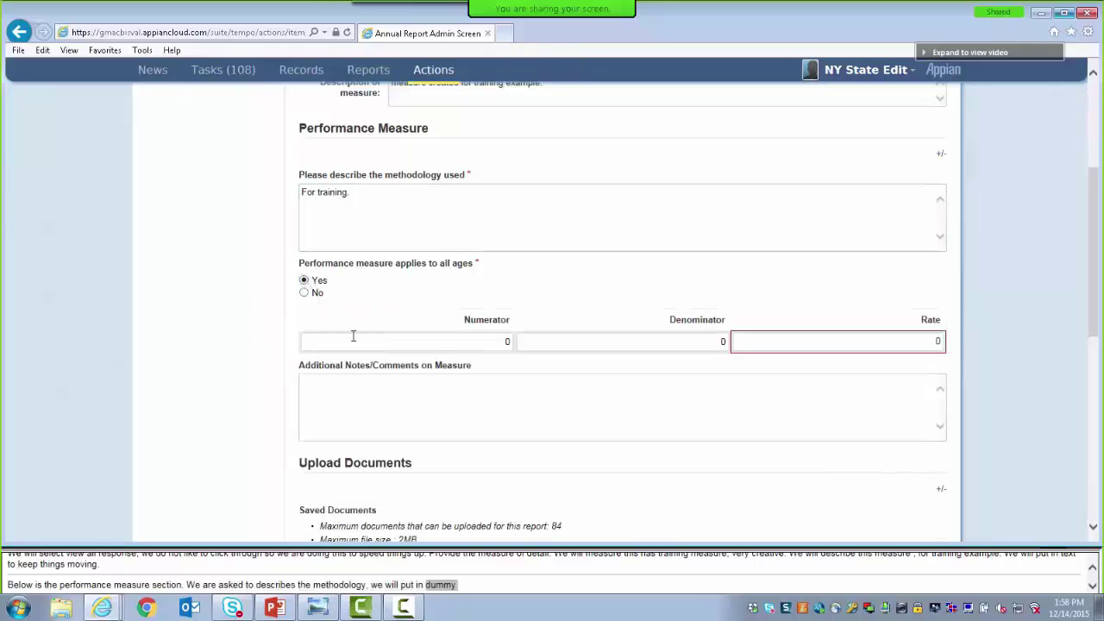
pyautogui.click(444, 342)
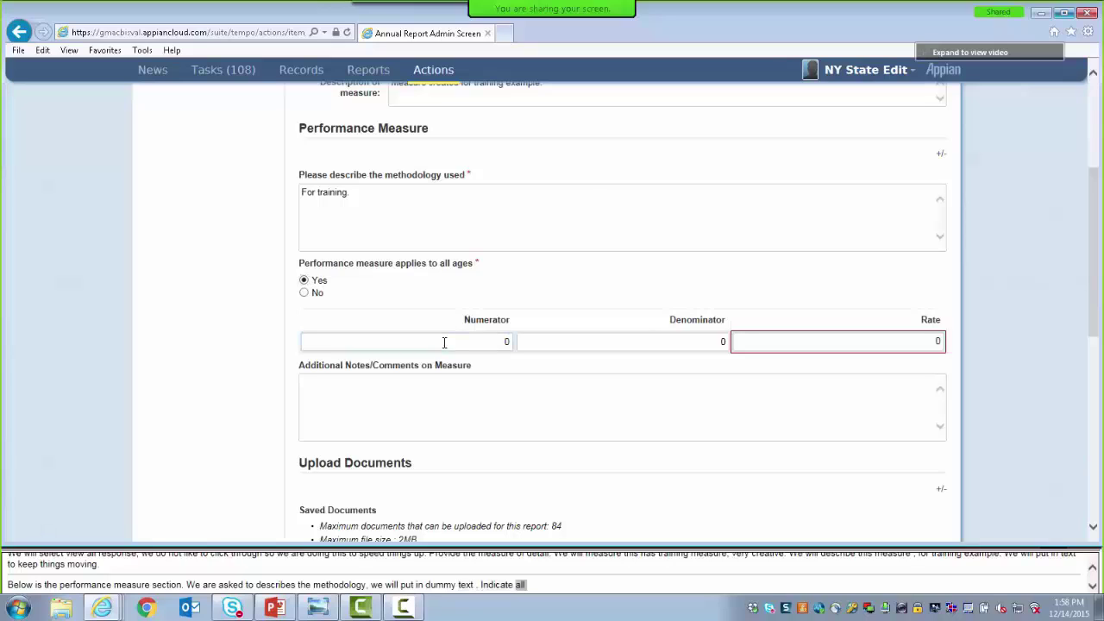
pyautogui.write('1000')
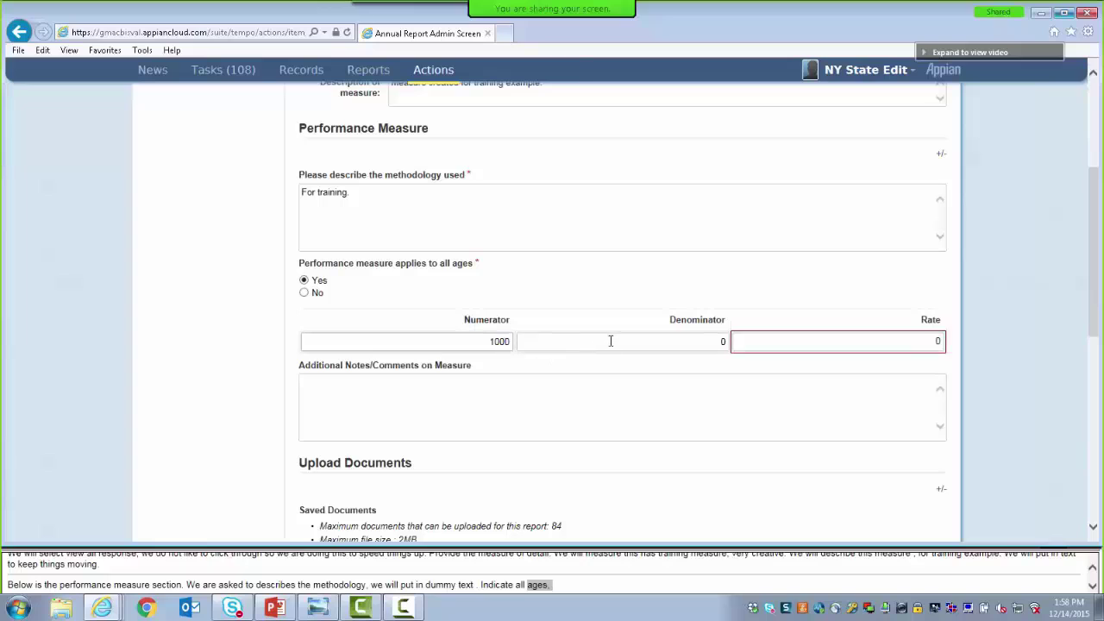
pyautogui.click(611, 342)
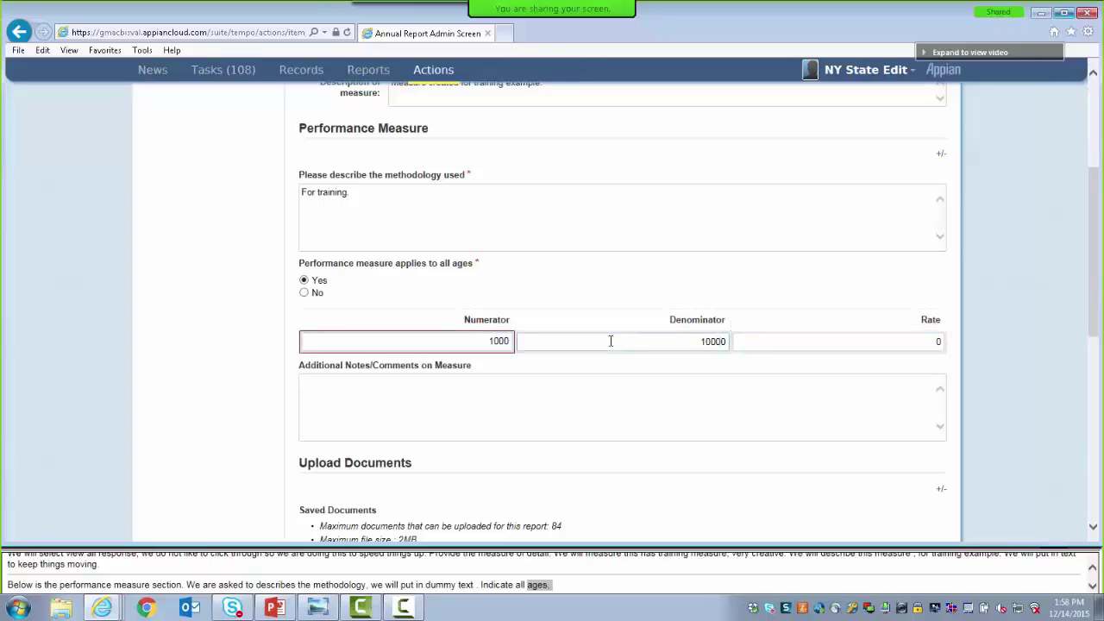
pyautogui.click(839, 344)
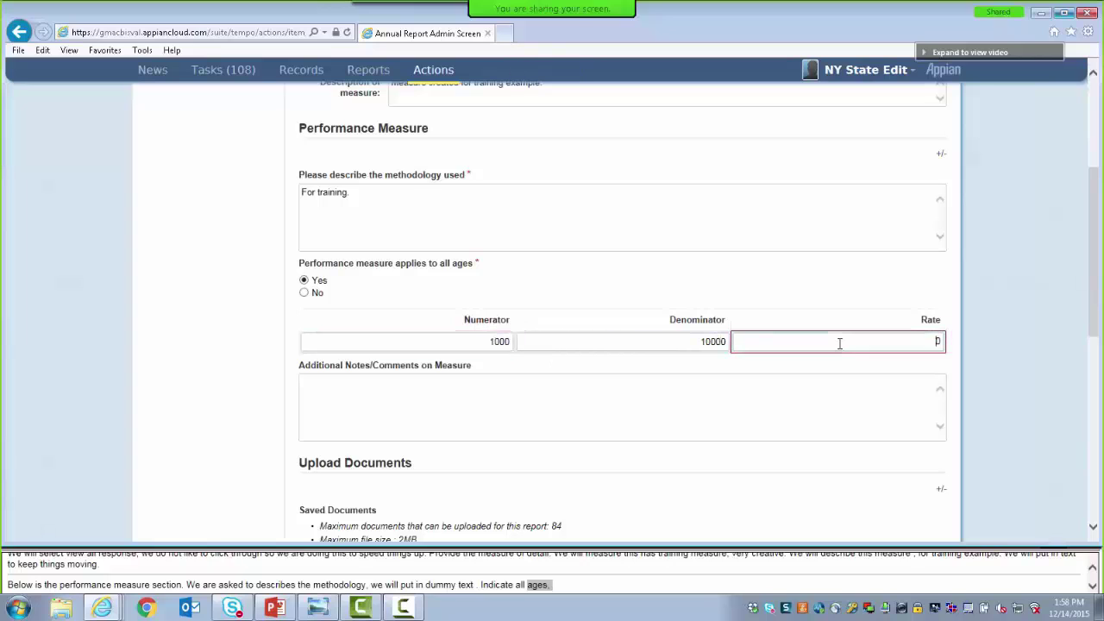
pyautogui.click(653, 364)
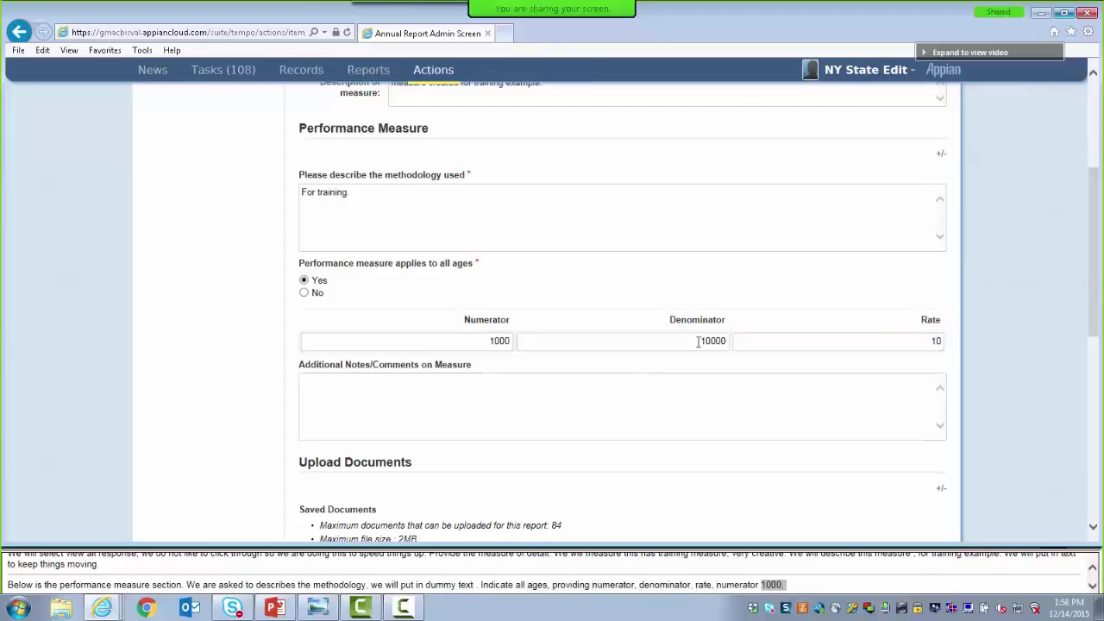
# Choose Yes to validate the data, save the measure, and return to the State-Specific section
pyautogui.moveTo(1095, 297); pyautogui.dragTo(1099, 481)
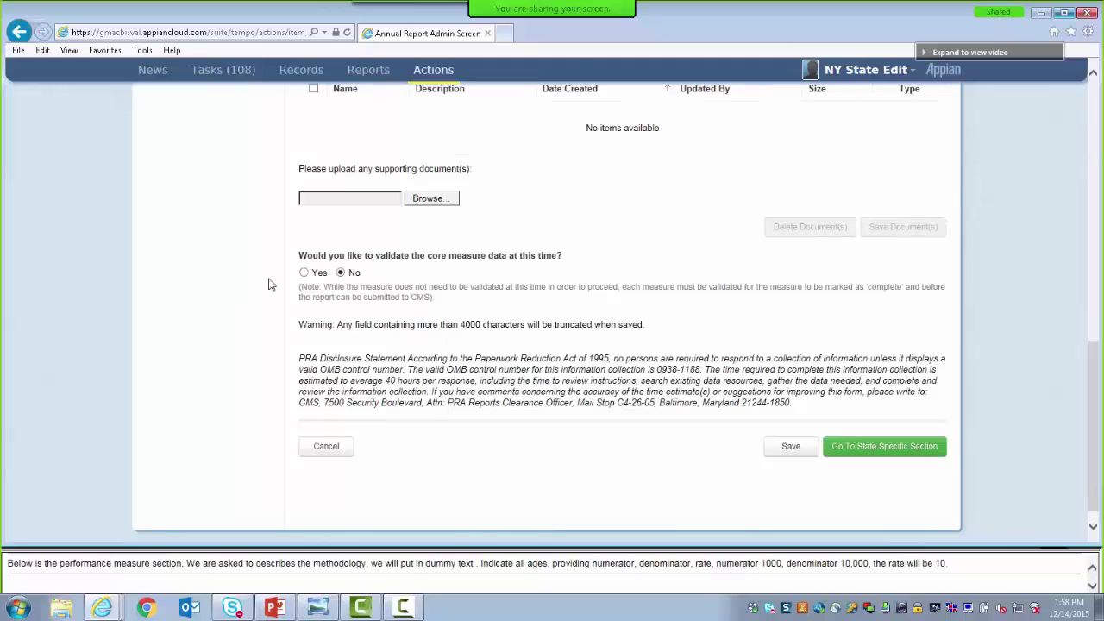
pyautogui.click(303, 273)
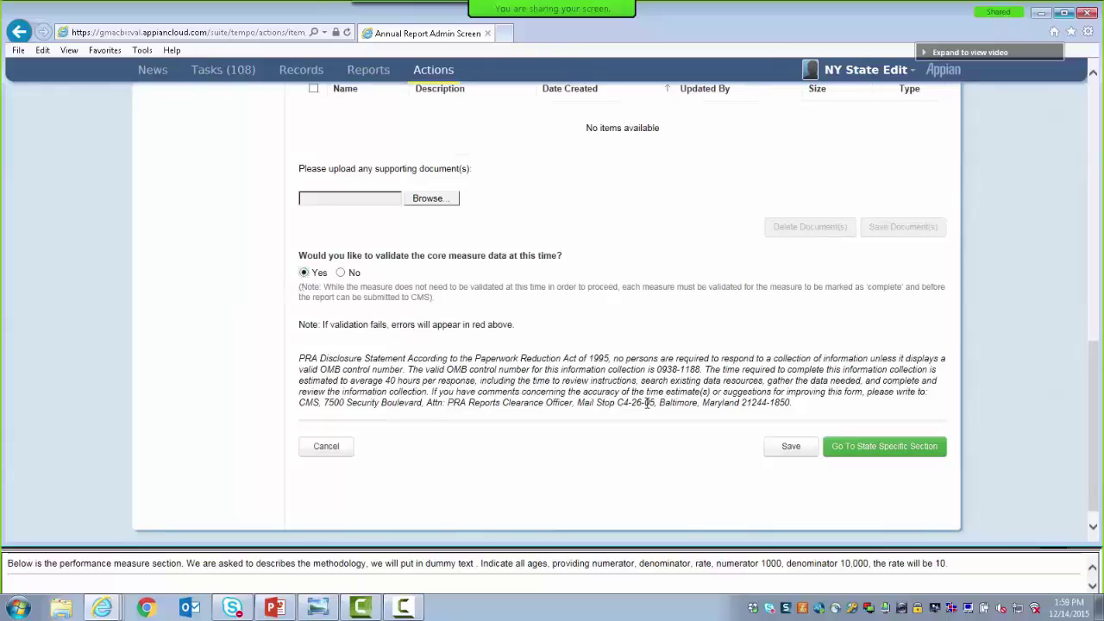
pyautogui.click(785, 460)
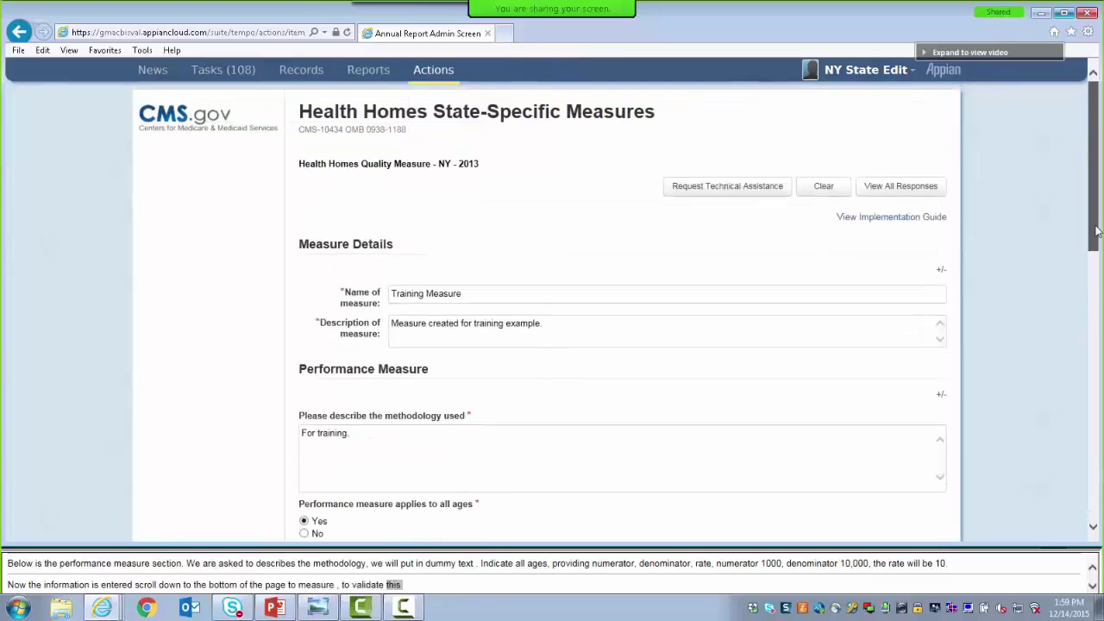
pyautogui.moveTo(1097, 231); pyautogui.dragTo(1097, 465)
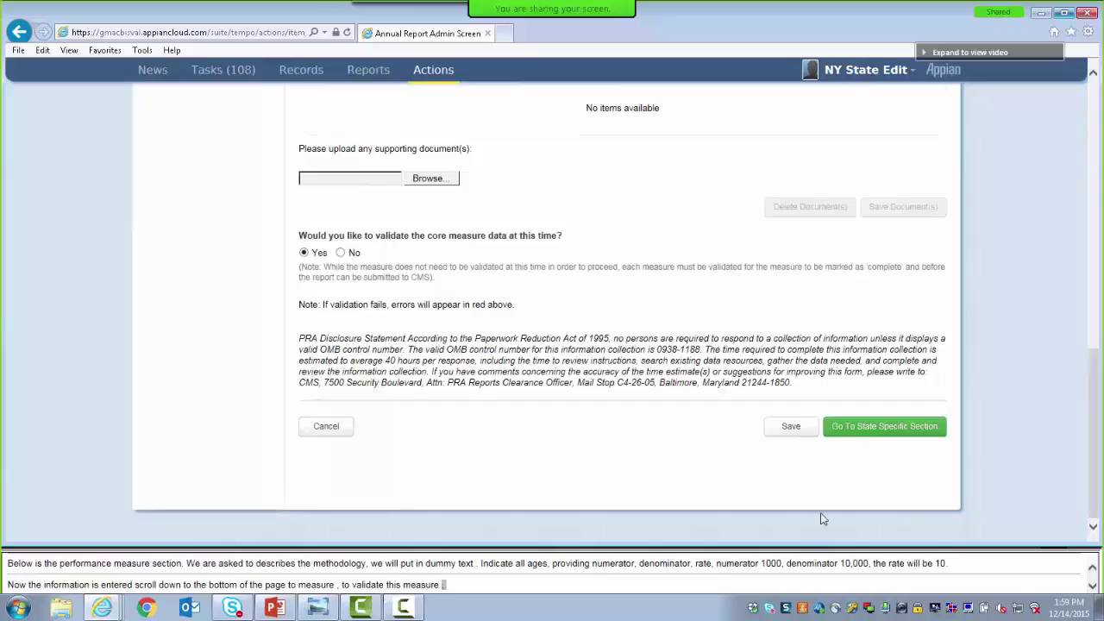
pyautogui.click(850, 429)
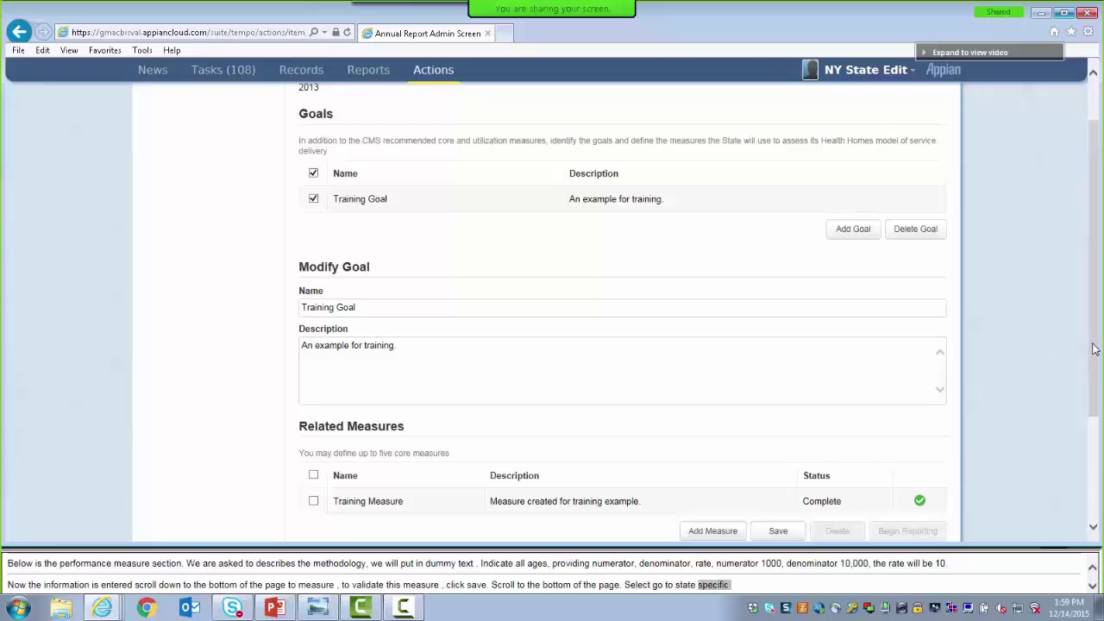
# Return to the admin screen and review the Core and Utilization Measures statuses
pyautogui.moveTo(1095, 349); pyautogui.dragTo(1088, 389)
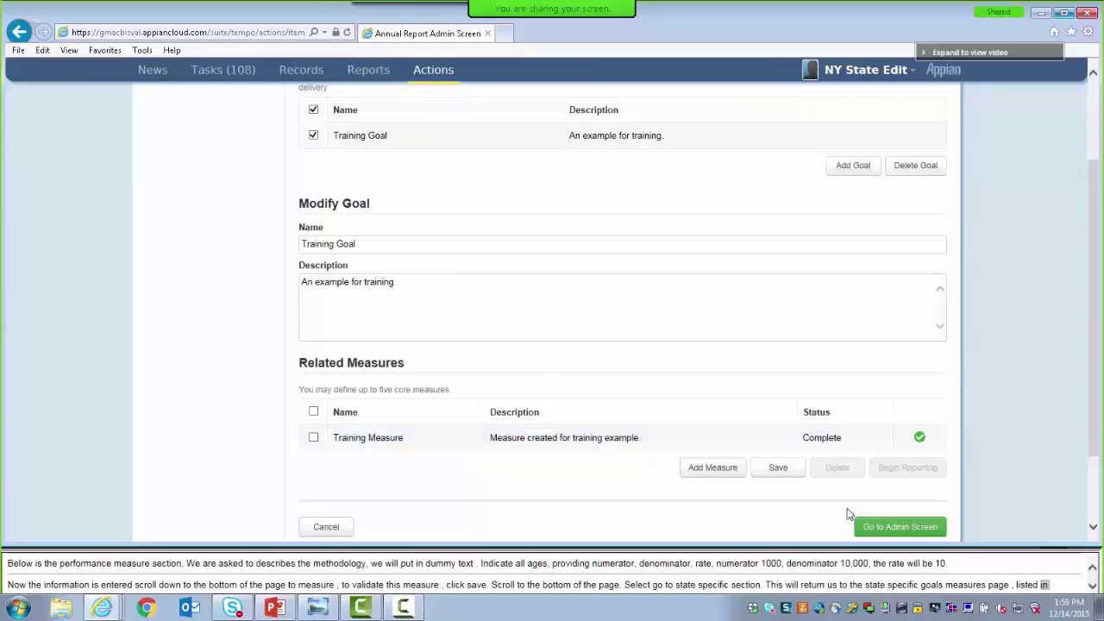
pyautogui.click(868, 528)
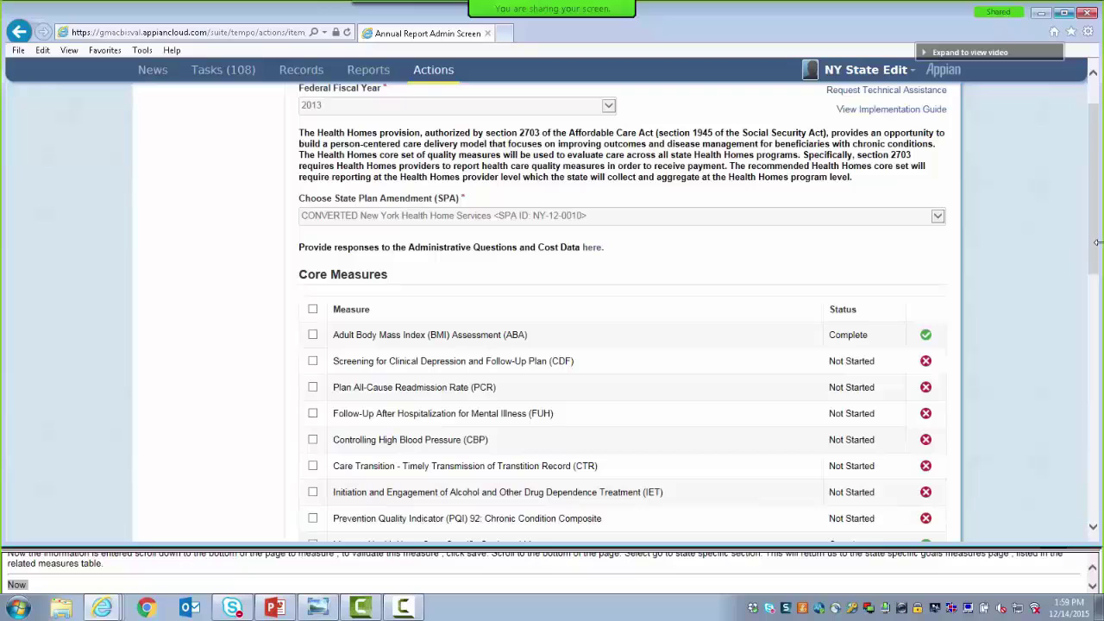
pyautogui.moveTo(1094, 245); pyautogui.dragTo(1095, 210)
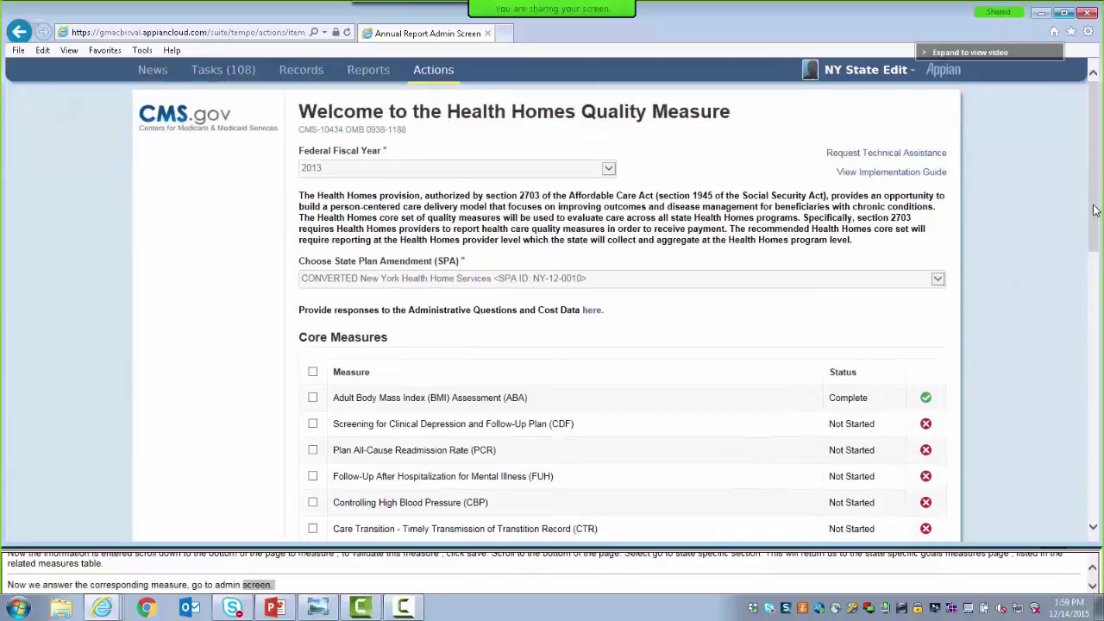
pyautogui.moveTo(1095, 210); pyautogui.dragTo(1037, 357)
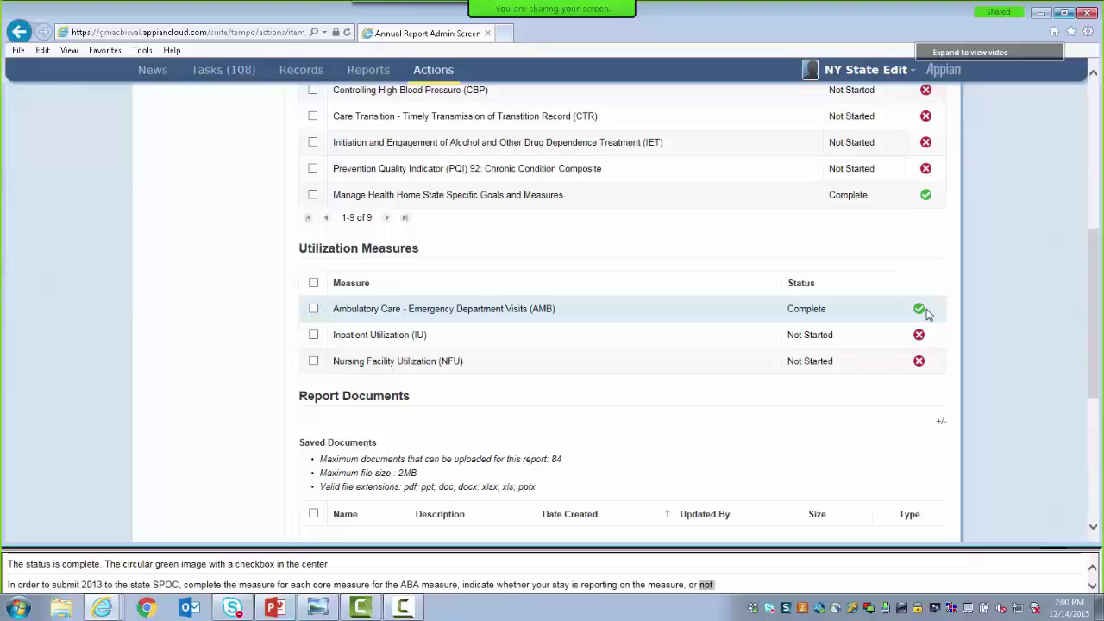
pyautogui.moveTo(1101, 295); pyautogui.dragTo(1067, 132)
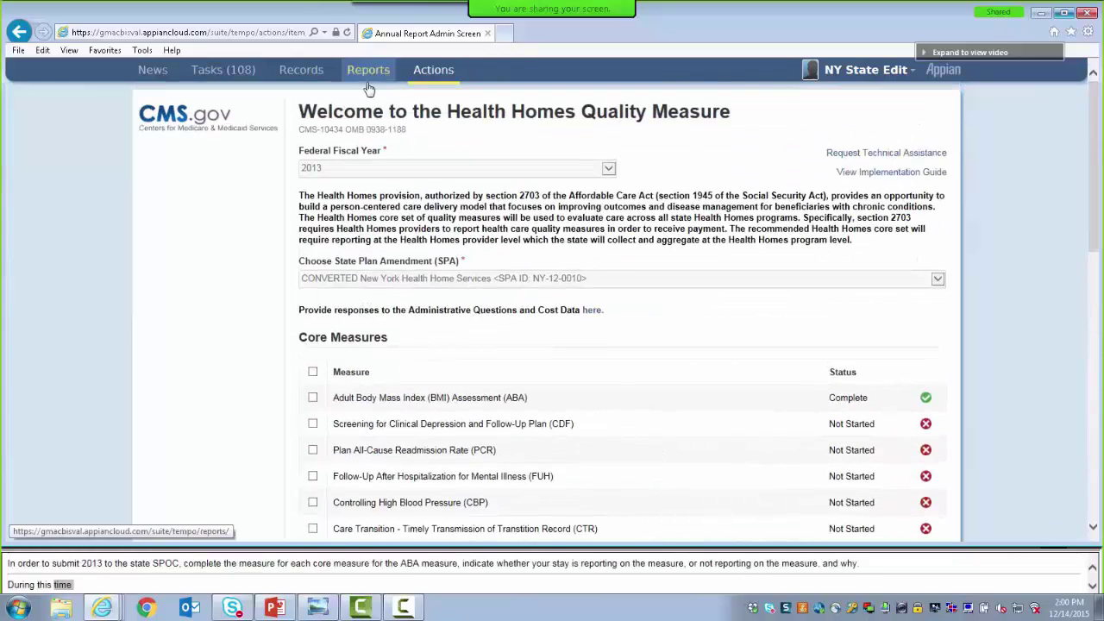
# Back out of report HQM046 via Records and reopen the Health Homes Quality Measures list
pyautogui.click(293, 76)
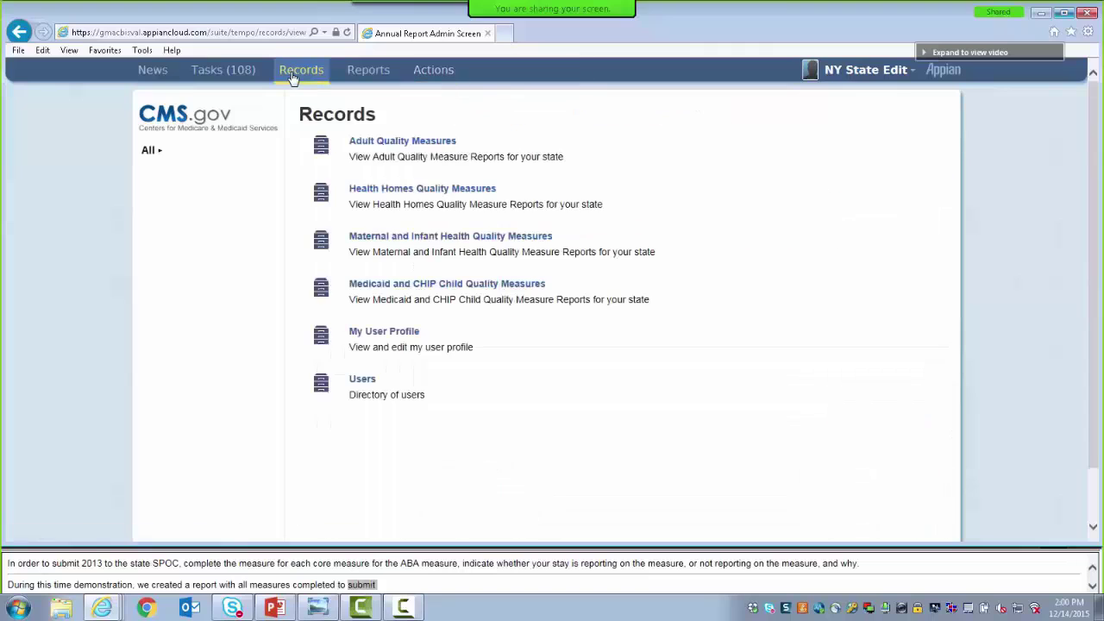
pyautogui.click(382, 192)
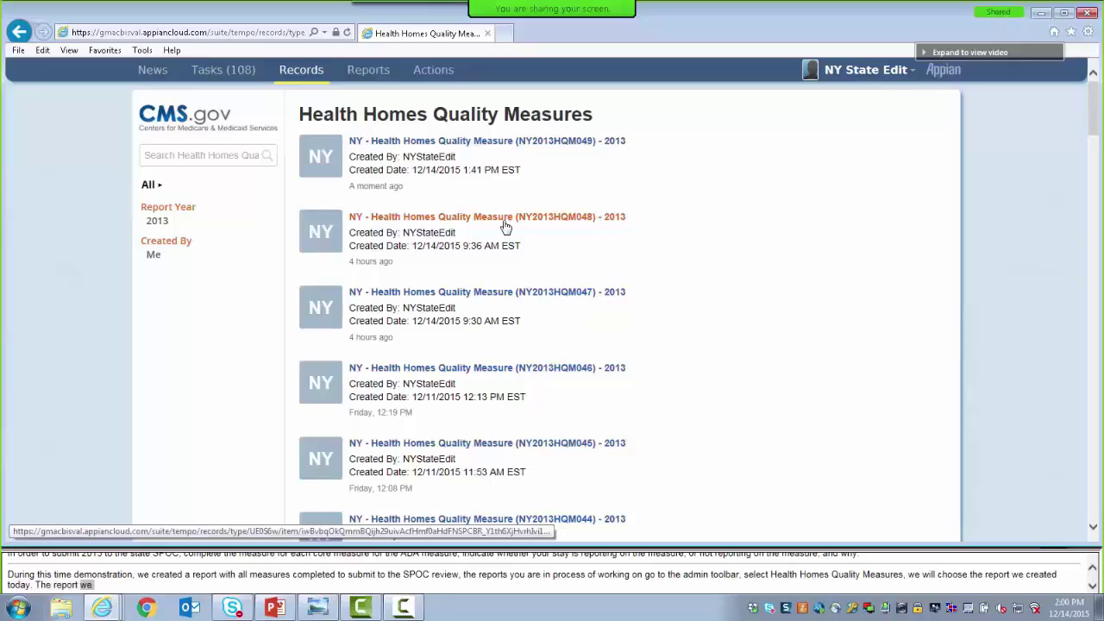
pyautogui.click(500, 368)
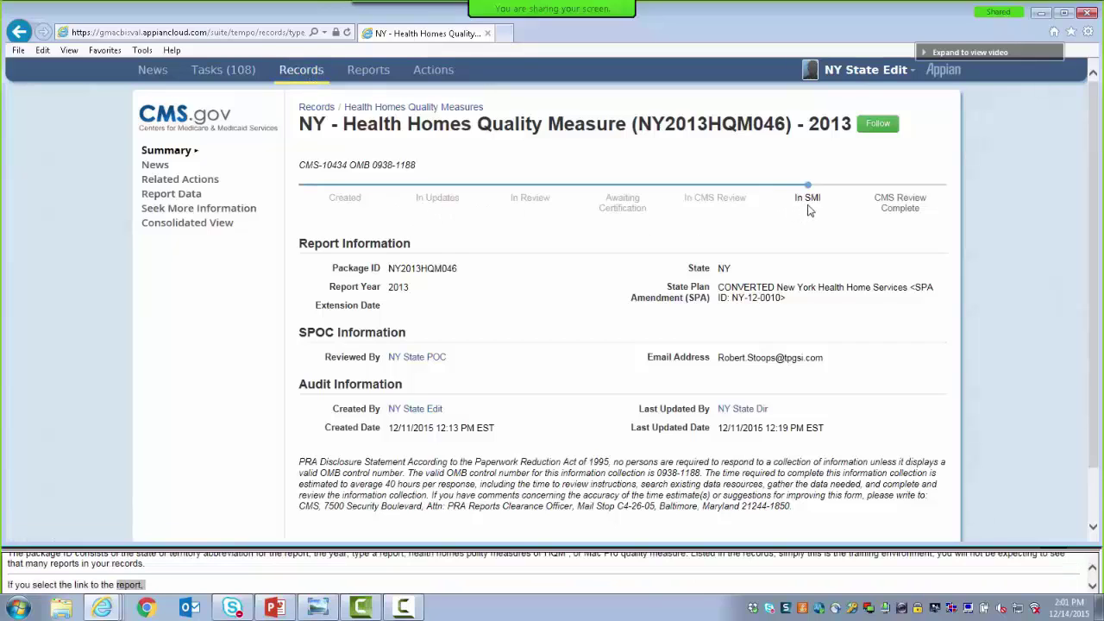
pyautogui.click(301, 71)
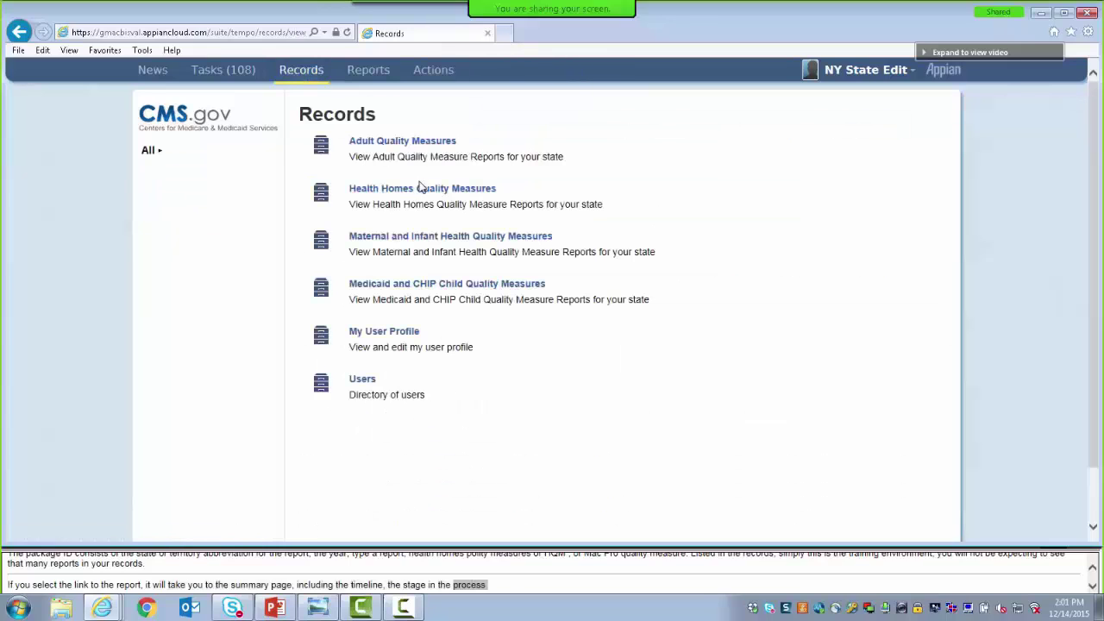
pyautogui.click(420, 188)
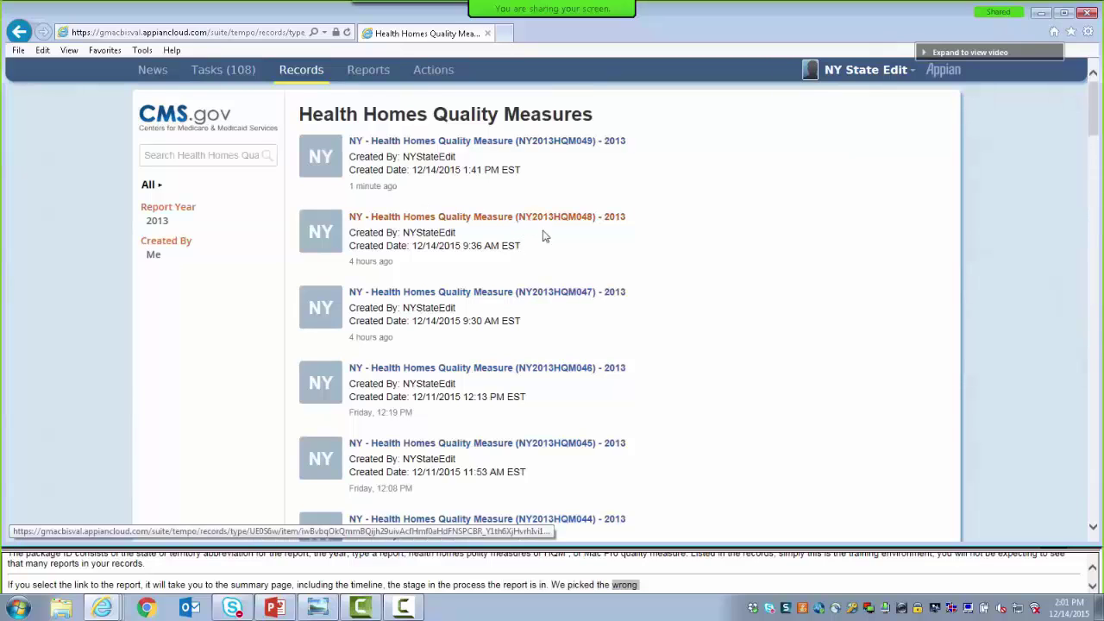
# Open report NY2013HQM045 and start modifying its Health Homes Quality Measure form
pyautogui.click(531, 444)
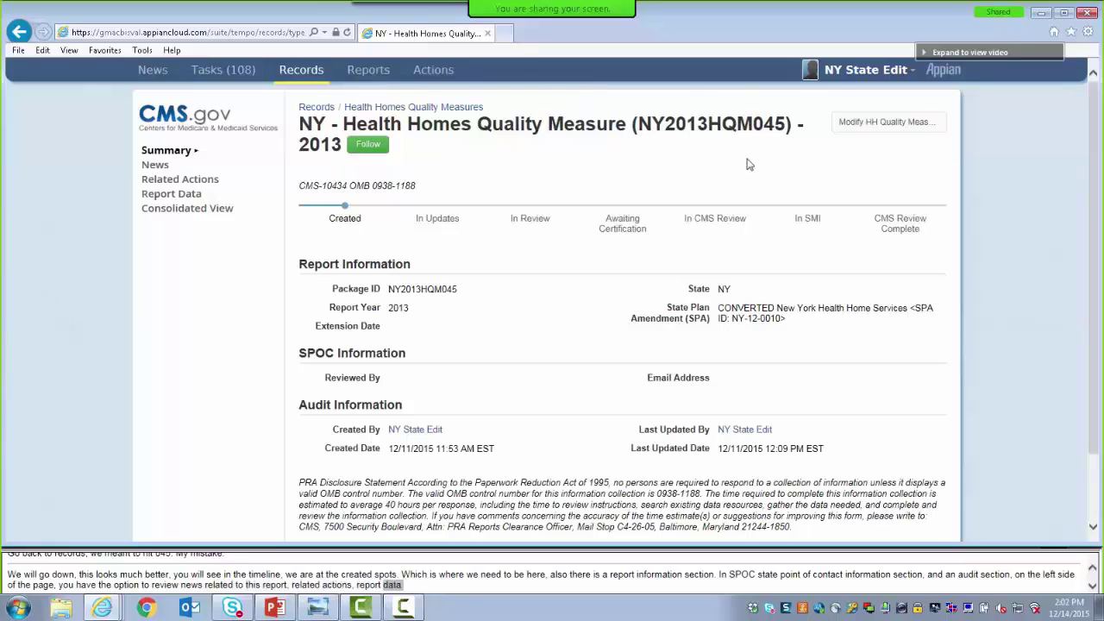
pyautogui.click(849, 129)
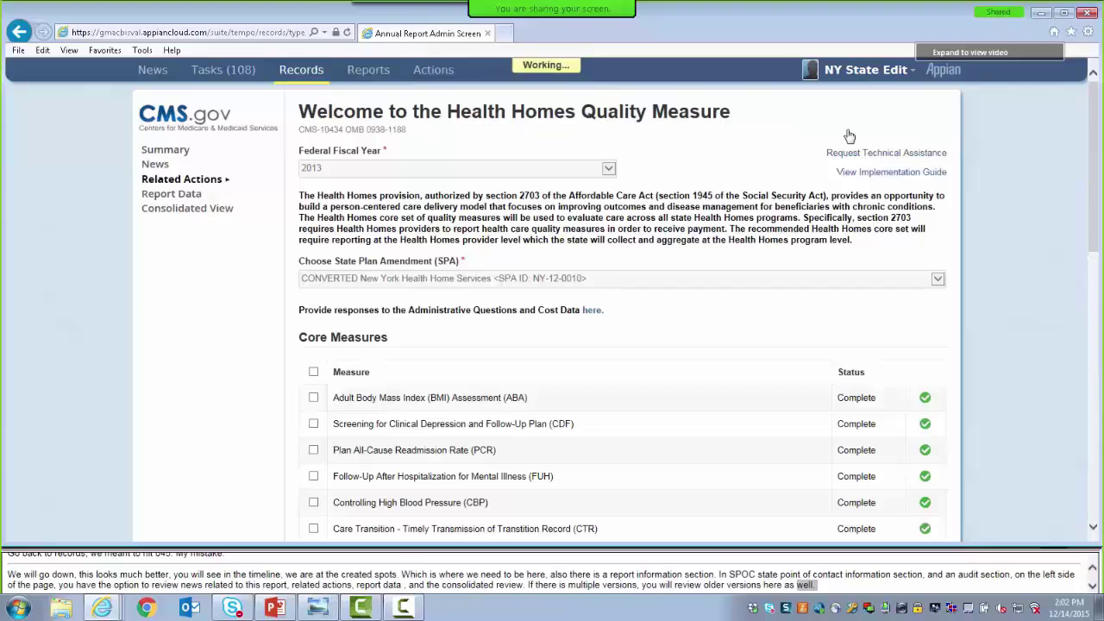
pyautogui.moveTo(1093, 164); pyautogui.dragTo(1100, 435)
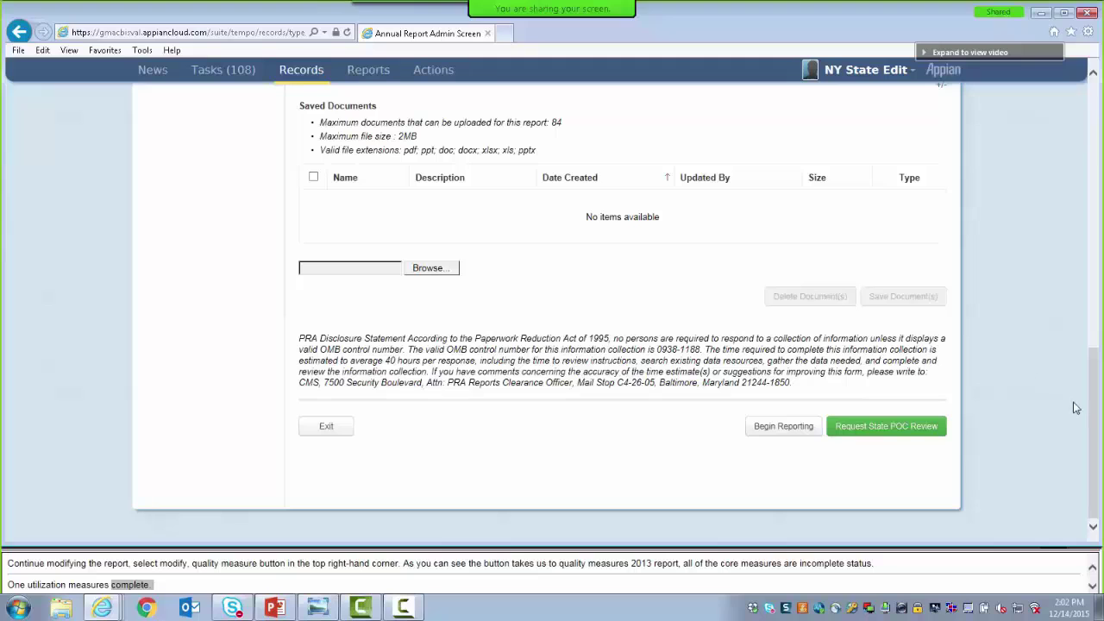
pyautogui.scroll(1, 1091, 407)
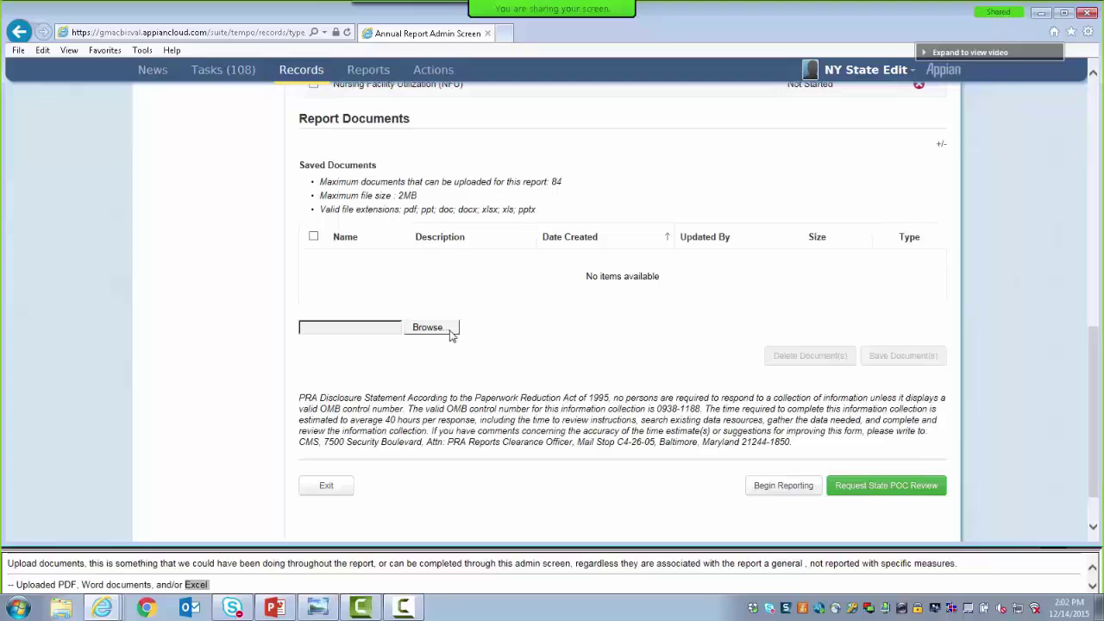
# Upload Test Document 1.pdf from the Desktop's Demo Attachments folder
pyautogui.click(429, 328)
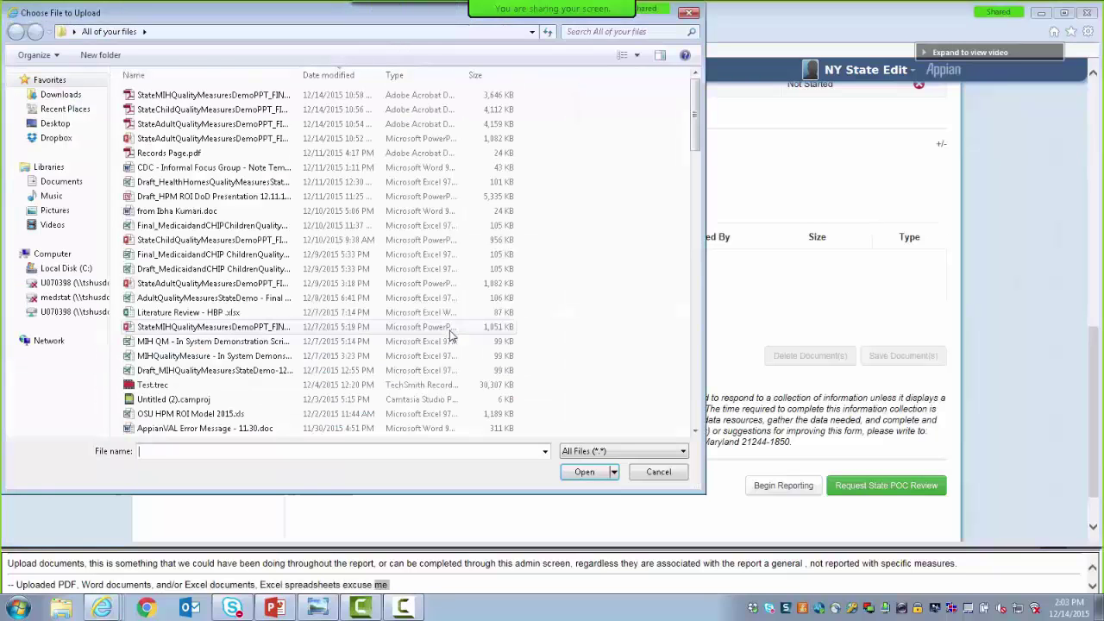
pyautogui.click(55, 125)
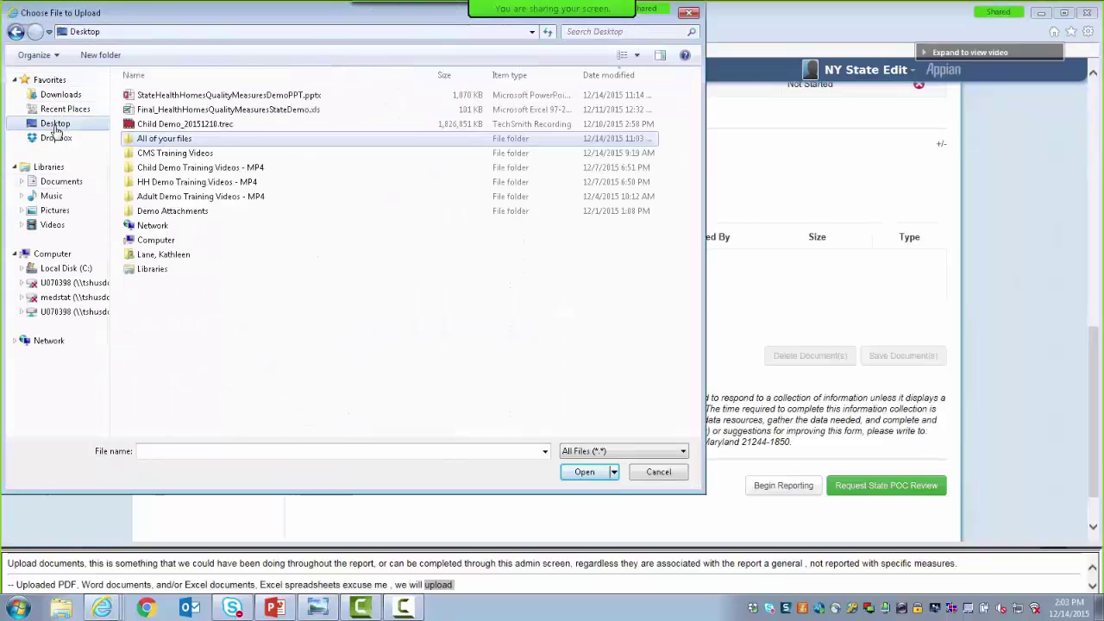
pyautogui.click(155, 214)
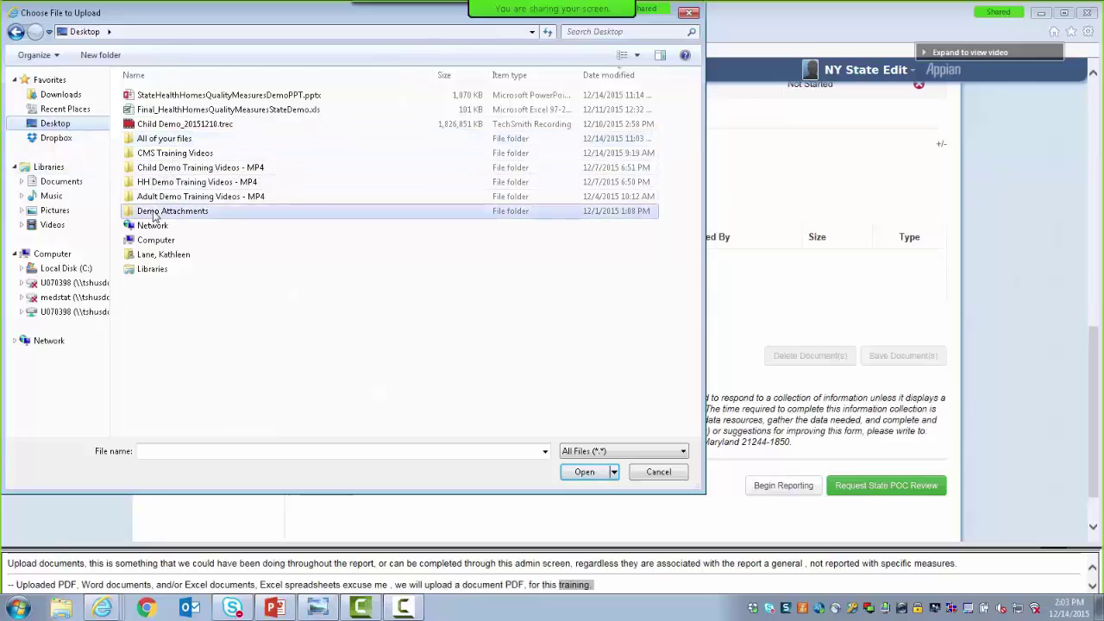
pyautogui.click(155, 214)
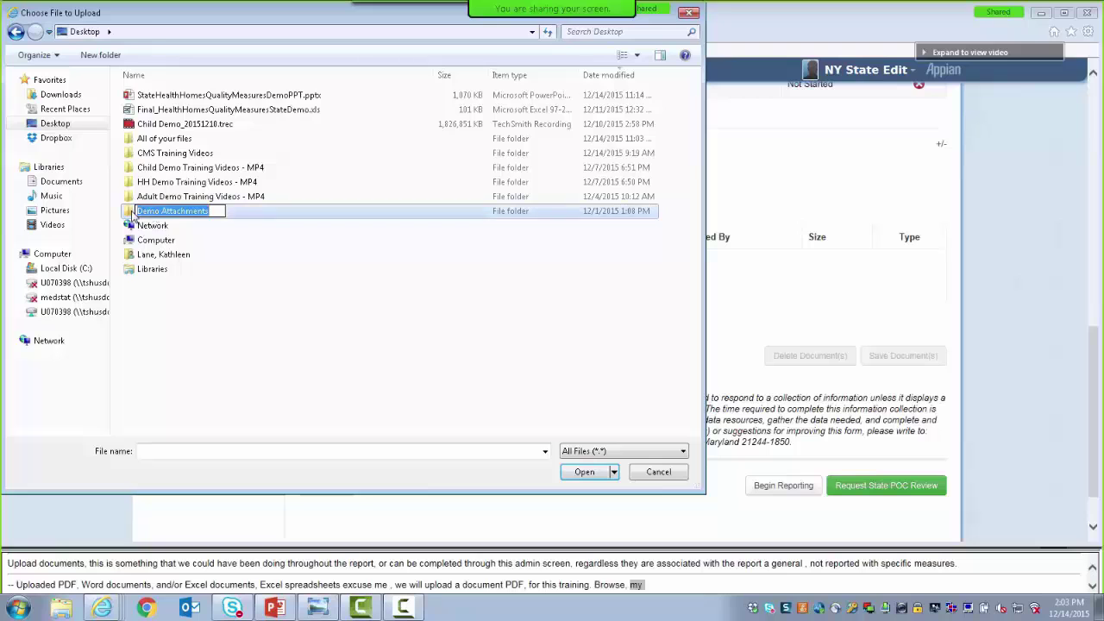
pyautogui.doubleClick(132, 214)
pyautogui.click(183, 110)
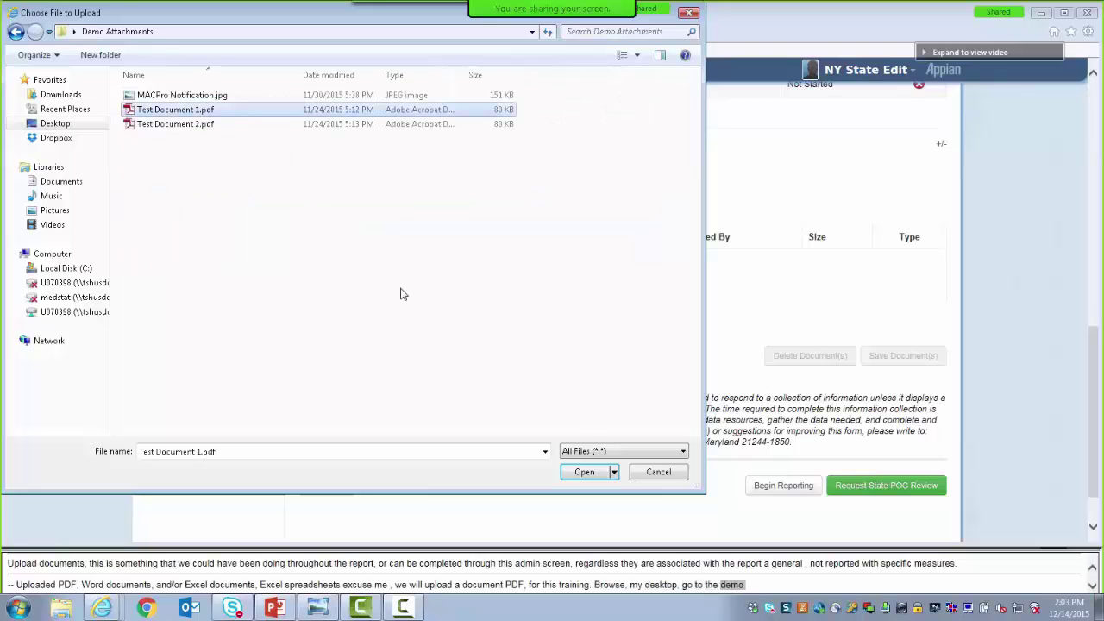
pyautogui.click(570, 473)
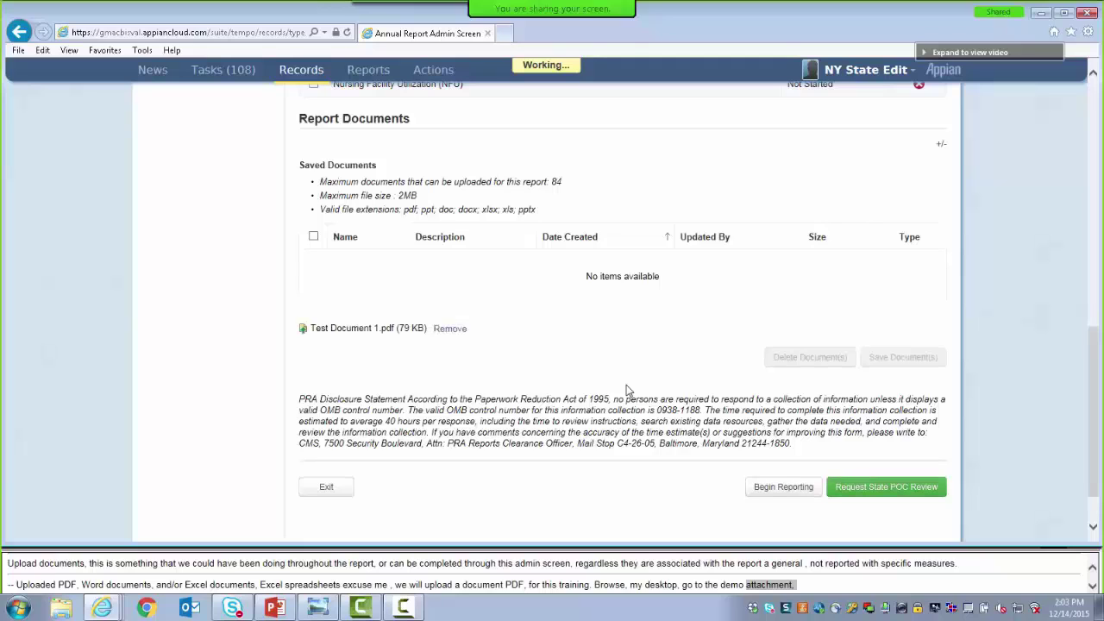
# Describe the document as 'For training purposes only.' and save it to the report
pyautogui.click(749, 345)
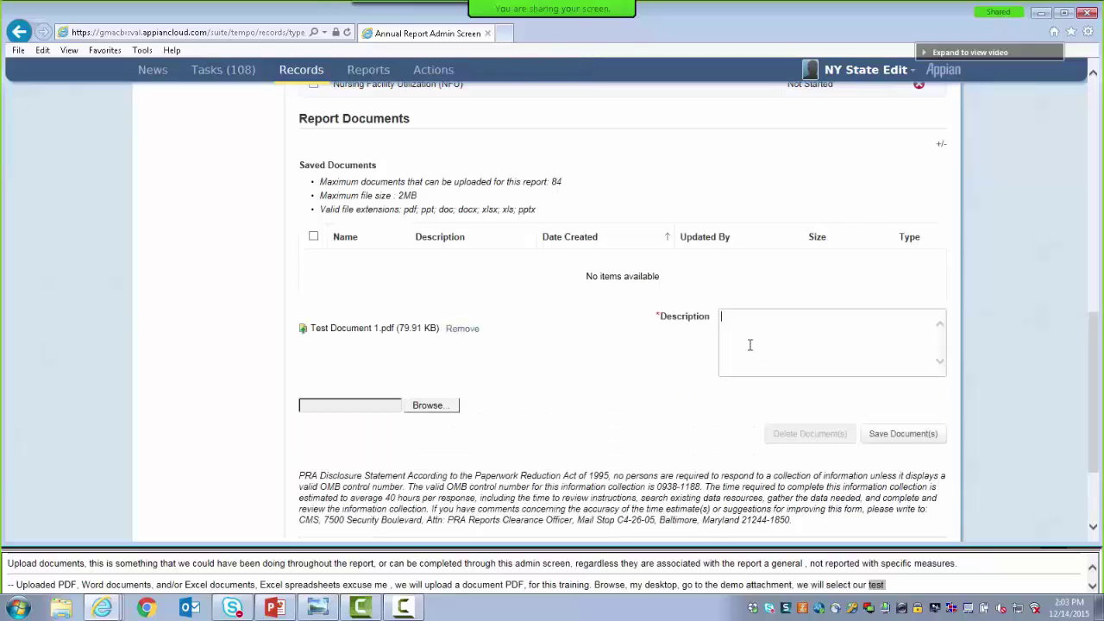
pyautogui.write('For training pu')
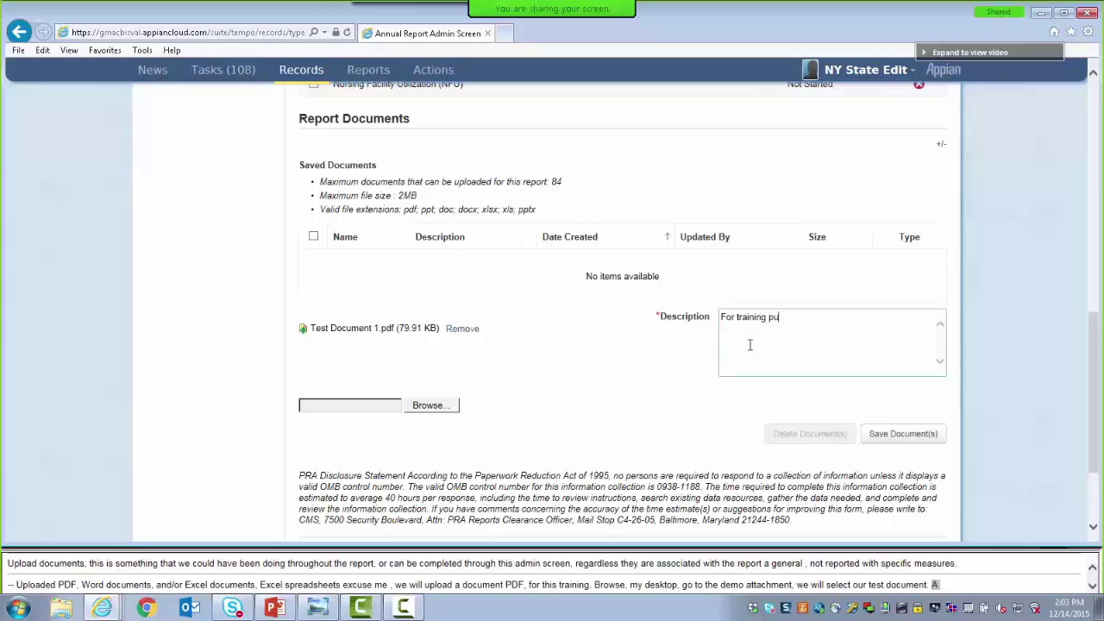
pyautogui.write('rposes only')
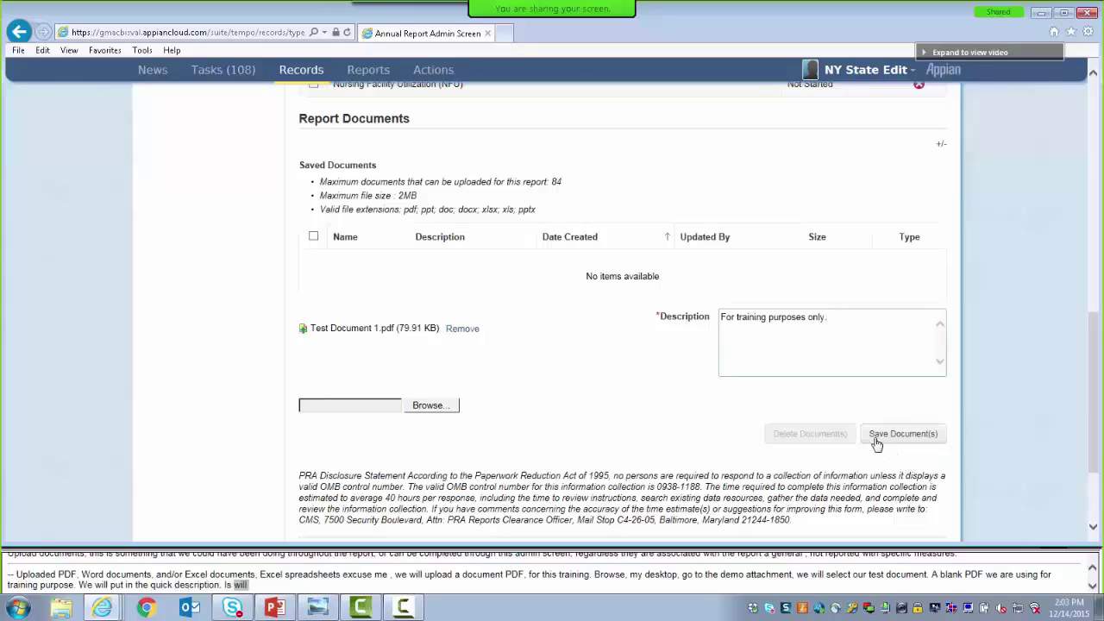
pyautogui.click(877, 444)
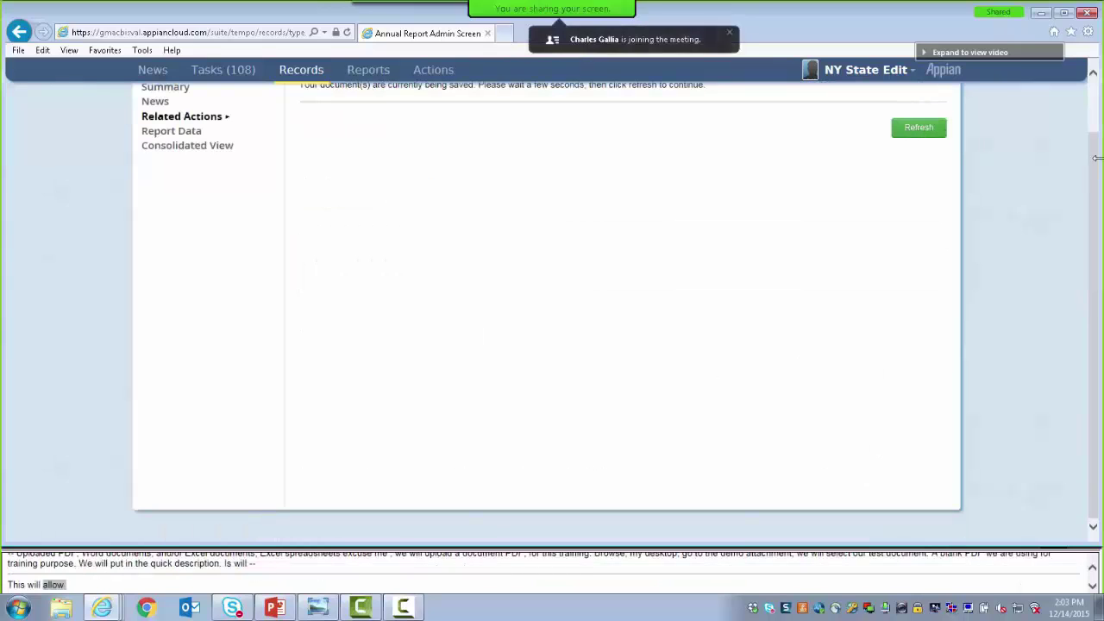
pyautogui.moveTo(1092, 162); pyautogui.dragTo(1090, 140)
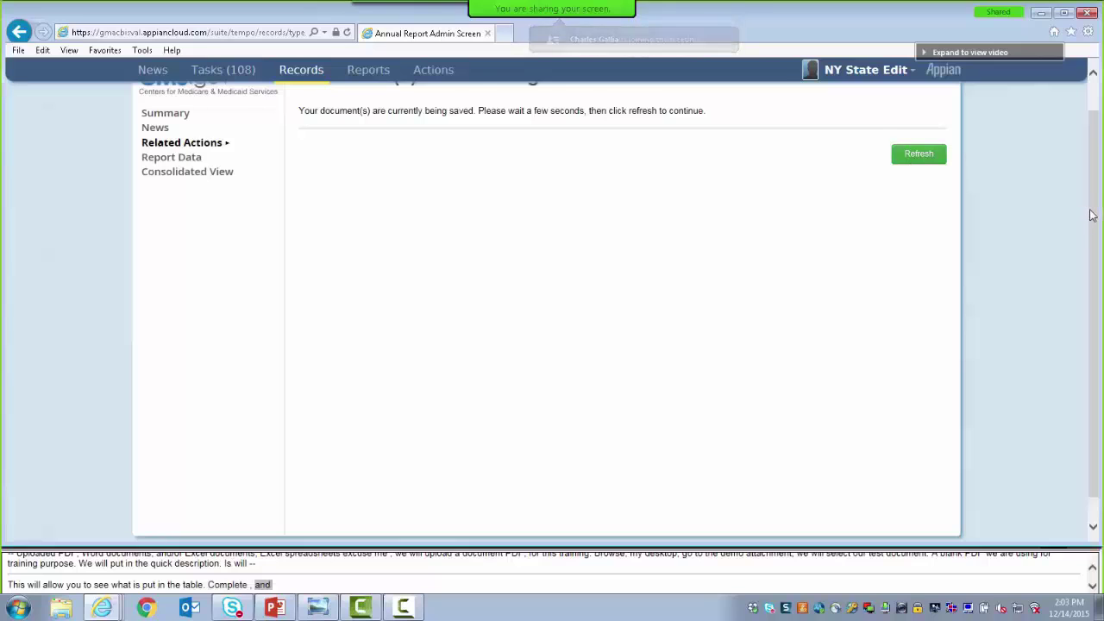
pyautogui.moveTo(1087, 215); pyautogui.dragTo(1093, 185)
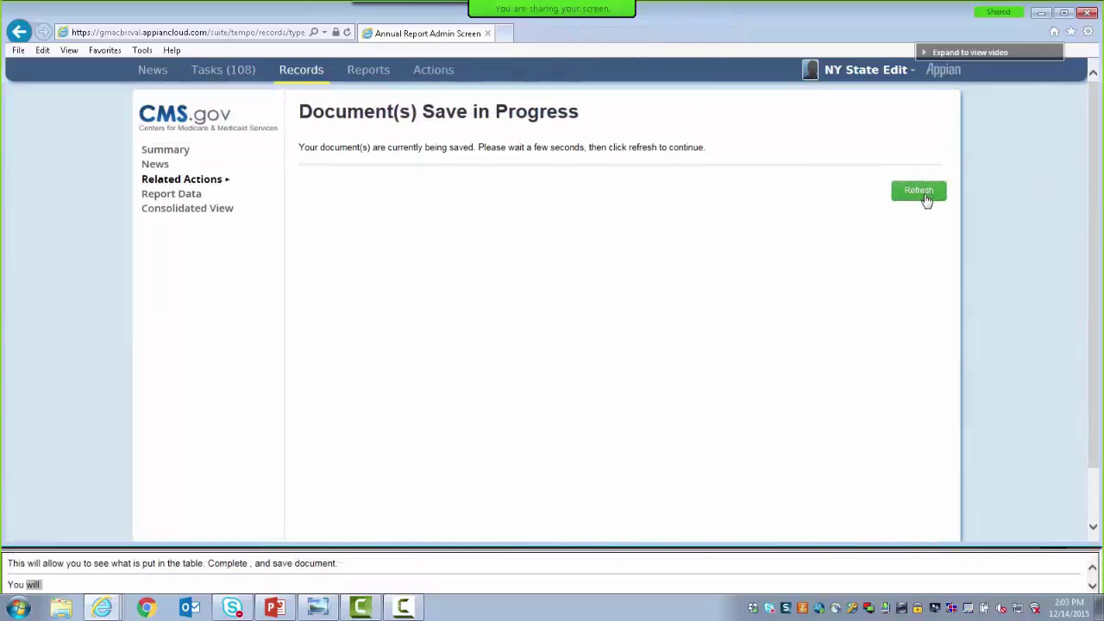
# Submit NY2013HQM045 for State POC review, then advance the slide show to slide 34
pyautogui.click(920, 193)
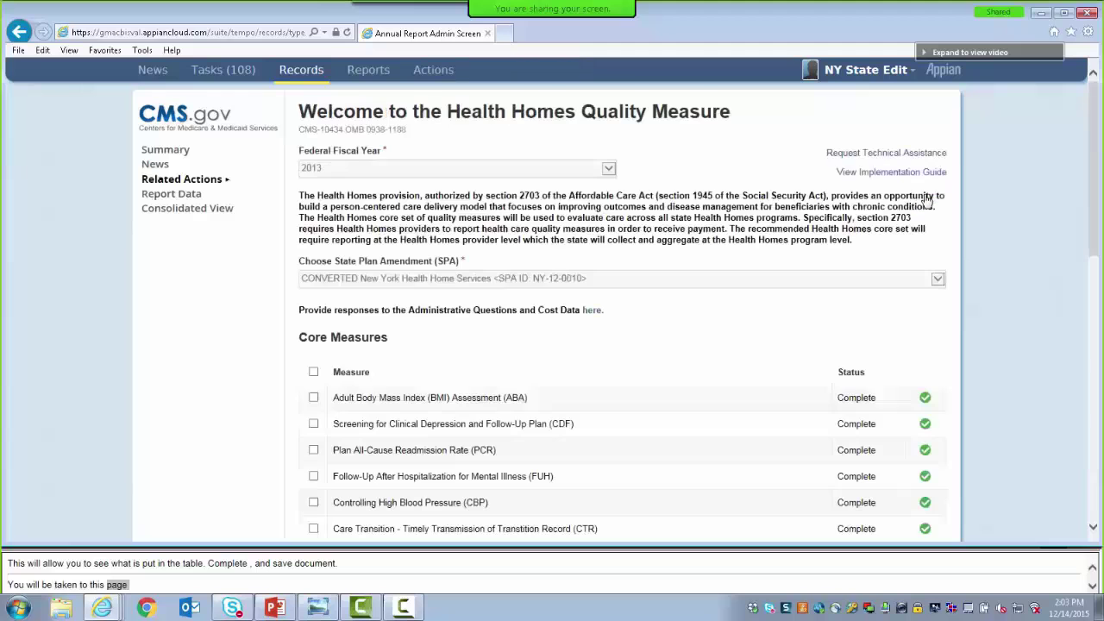
pyautogui.moveTo(1099, 168); pyautogui.dragTo(1059, 444)
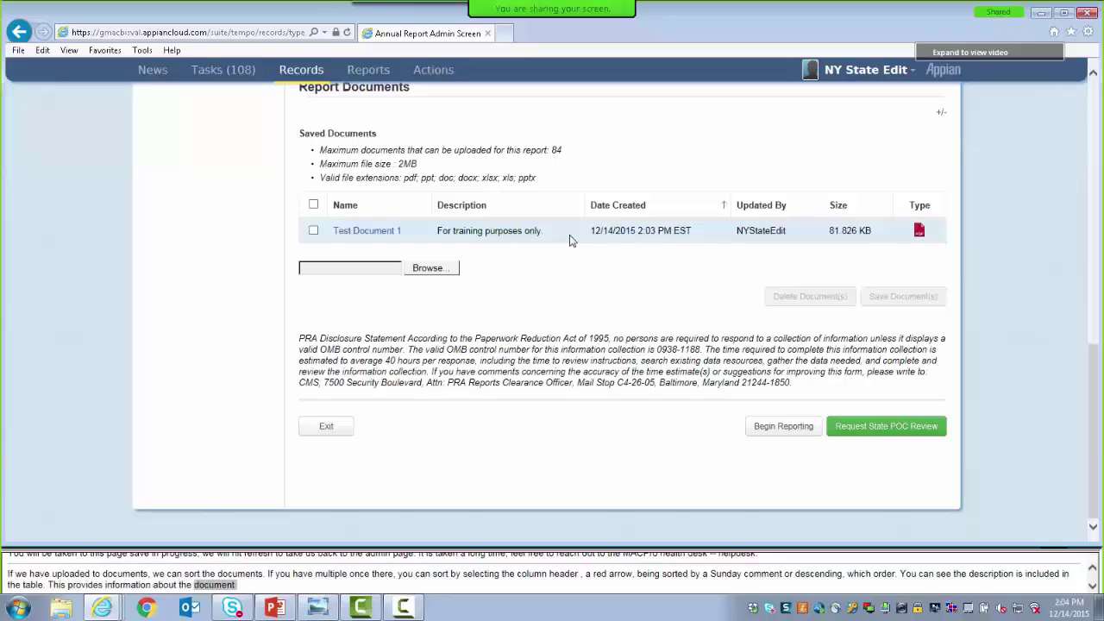
pyautogui.click(313, 230)
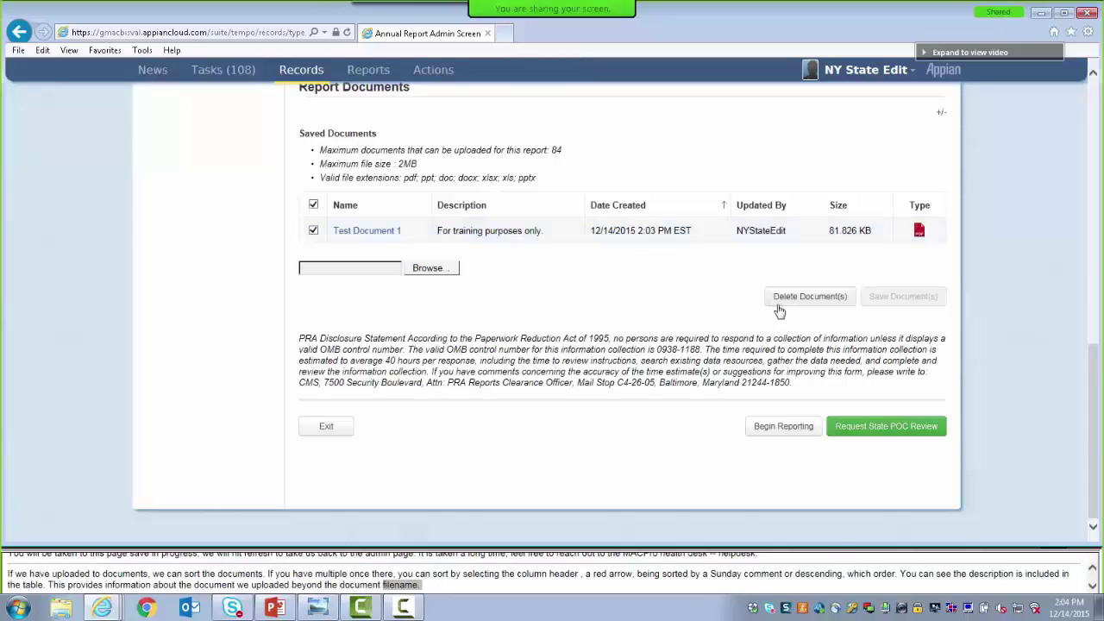
pyautogui.click(313, 231)
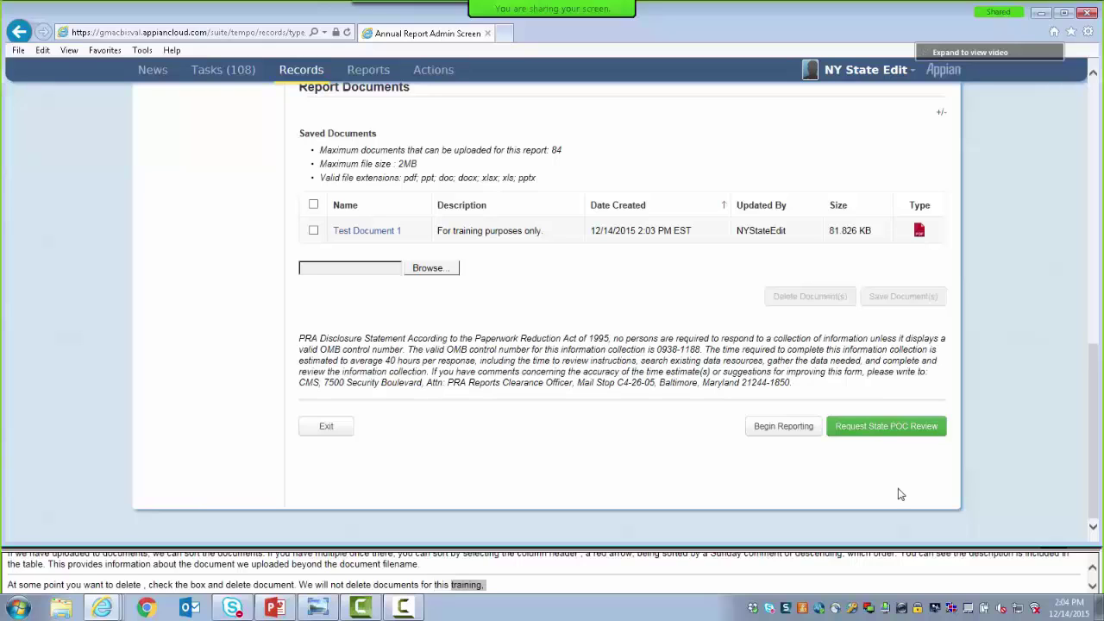
pyautogui.click(892, 431)
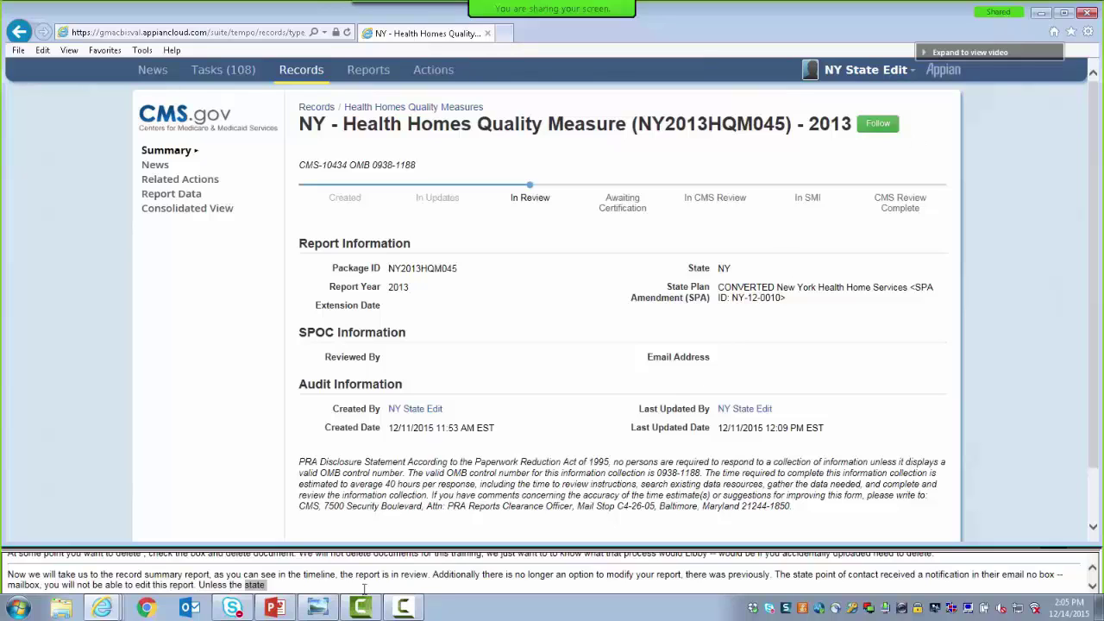
pyautogui.click(275, 608)
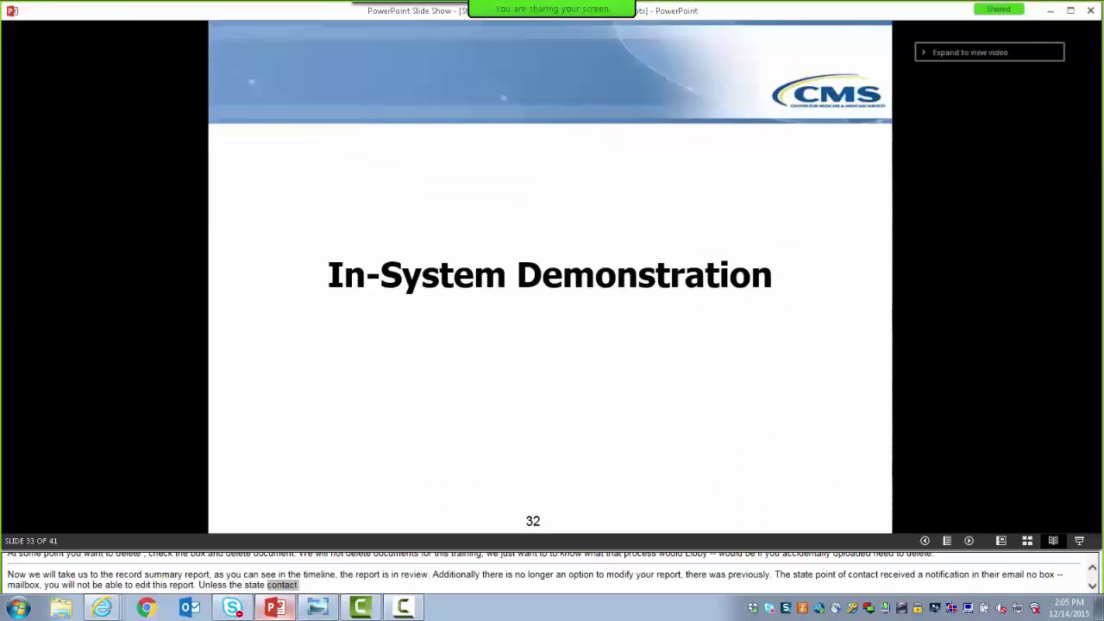
pyautogui.click(528, 448)
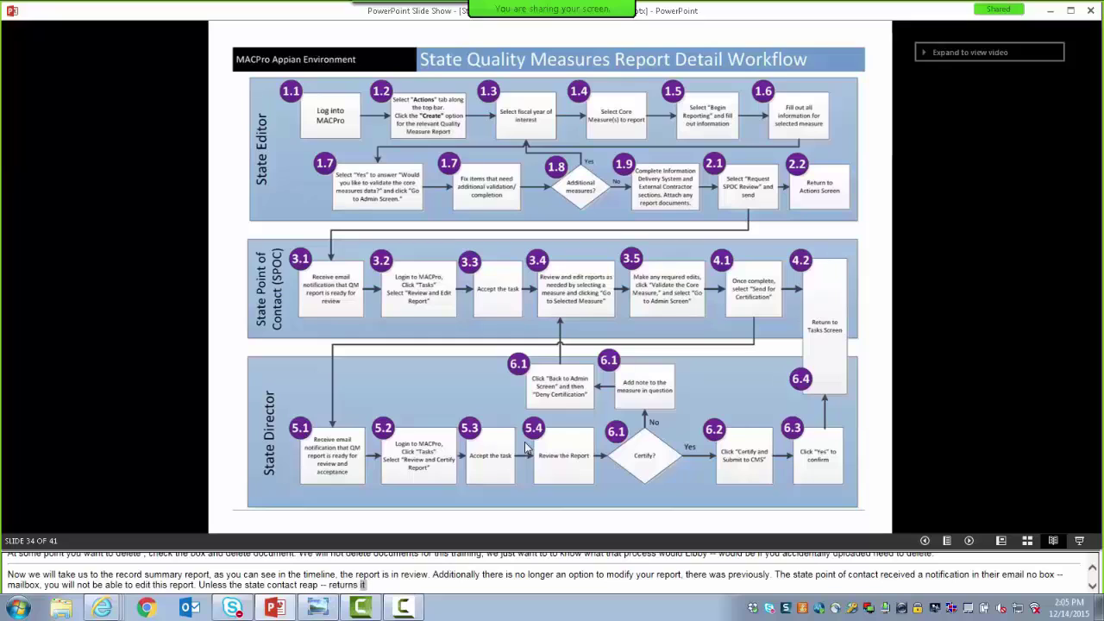